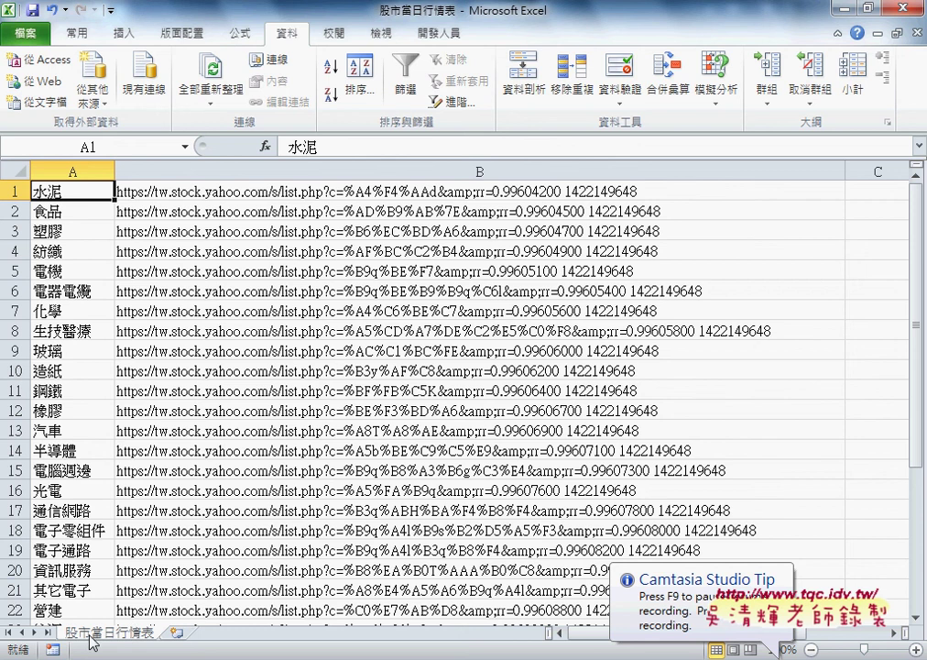
- Rename sheet 股市當日行情表 to 當日行情表 by deleting 股市, then show the 開發人員 Developer tab
{"action": "double_click", "coordinate": [90, 632]}
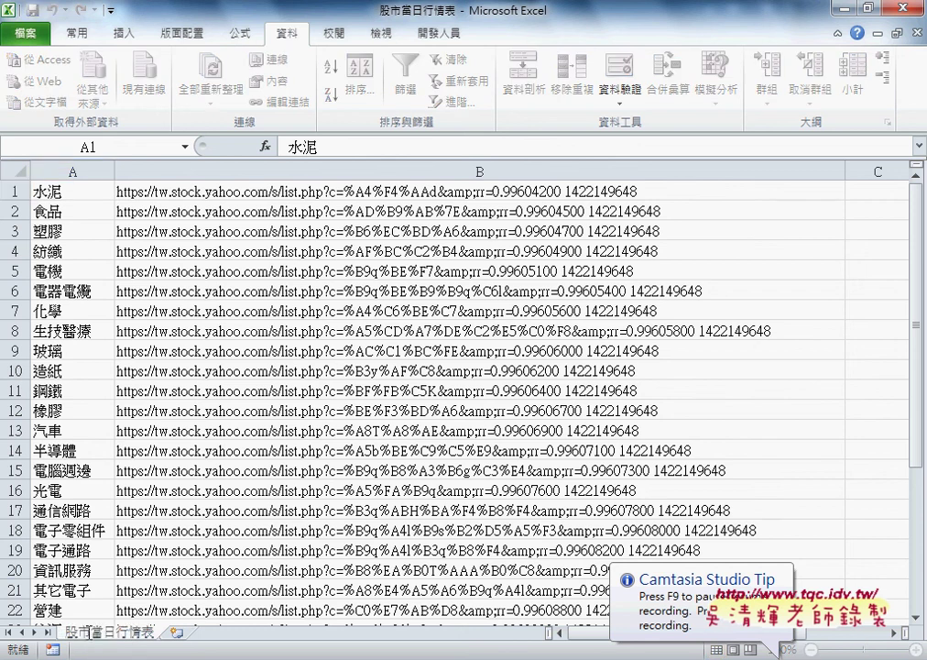
{"action": "left_click_drag", "start_coordinate": [64, 632], "coordinate": [89, 632]}
{"action": "key", "text": "BackSpace"}
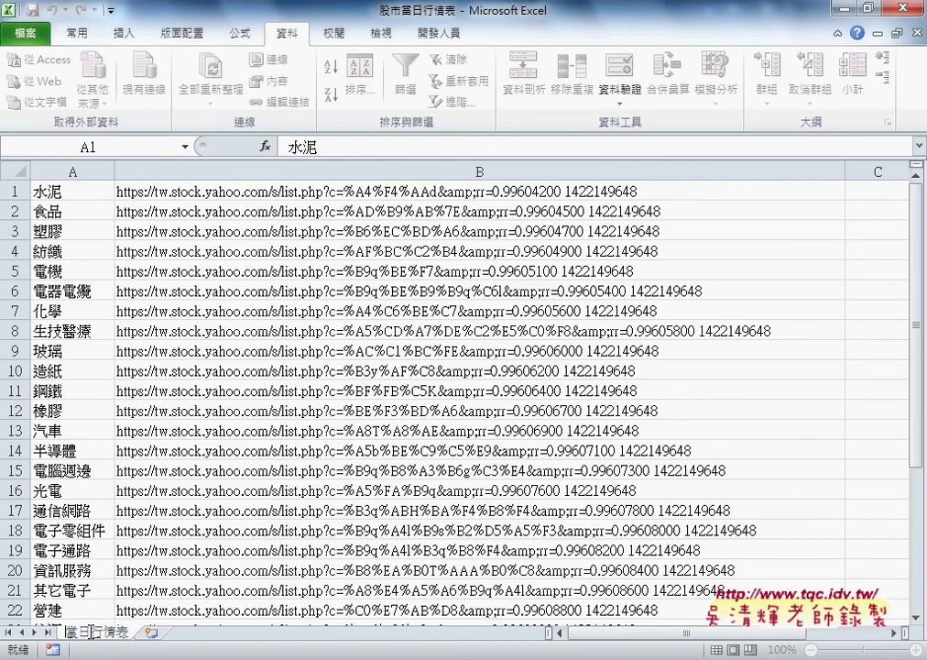
{"action": "left_click", "coordinate": [92, 529]}
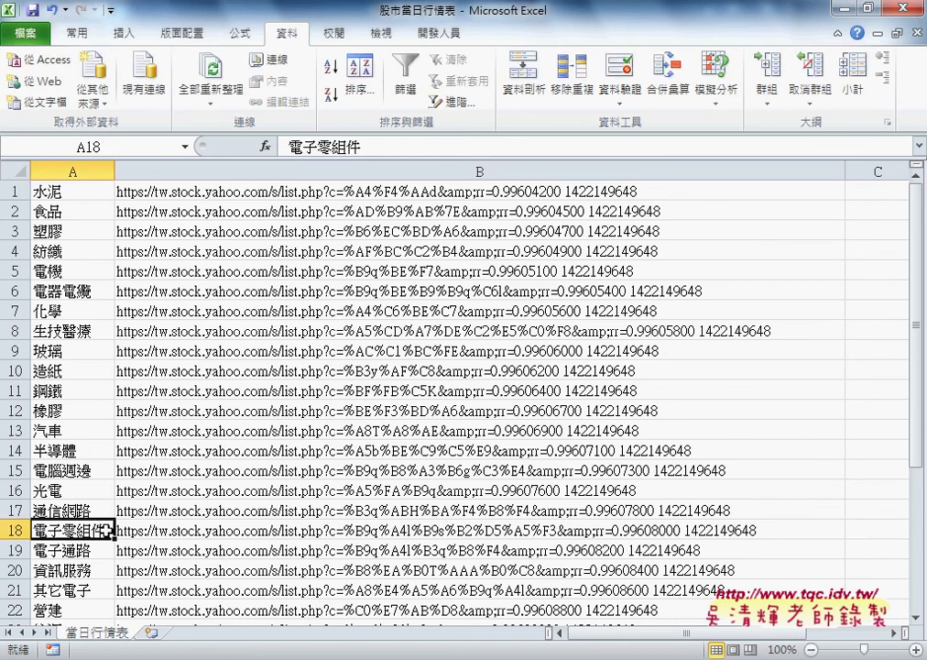
{"action": "left_click", "coordinate": [441, 37]}
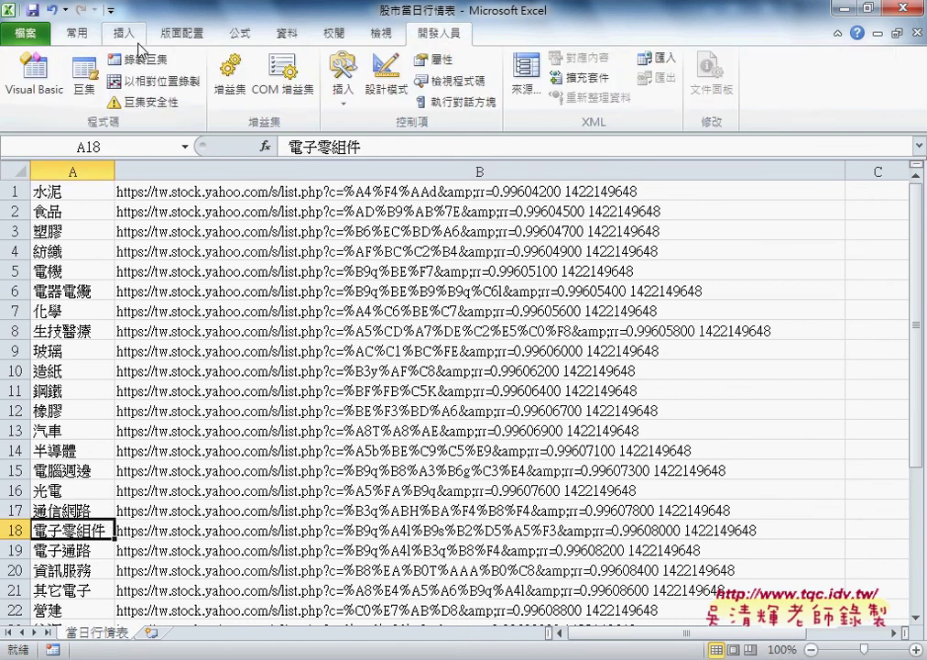
- In the Visual Basic editor, insert a blank Module1 into the 股市當日行情表.csv VBAProject
{"action": "left_click", "coordinate": [65, 92]}
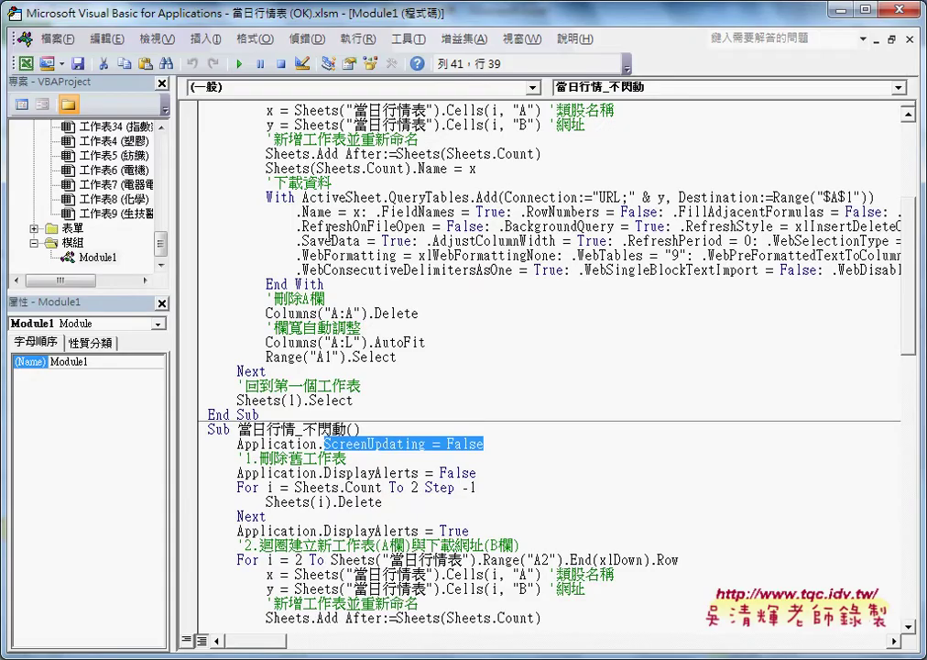
{"action": "left_click_drag", "start_coordinate": [161, 240], "coordinate": [161, 146]}
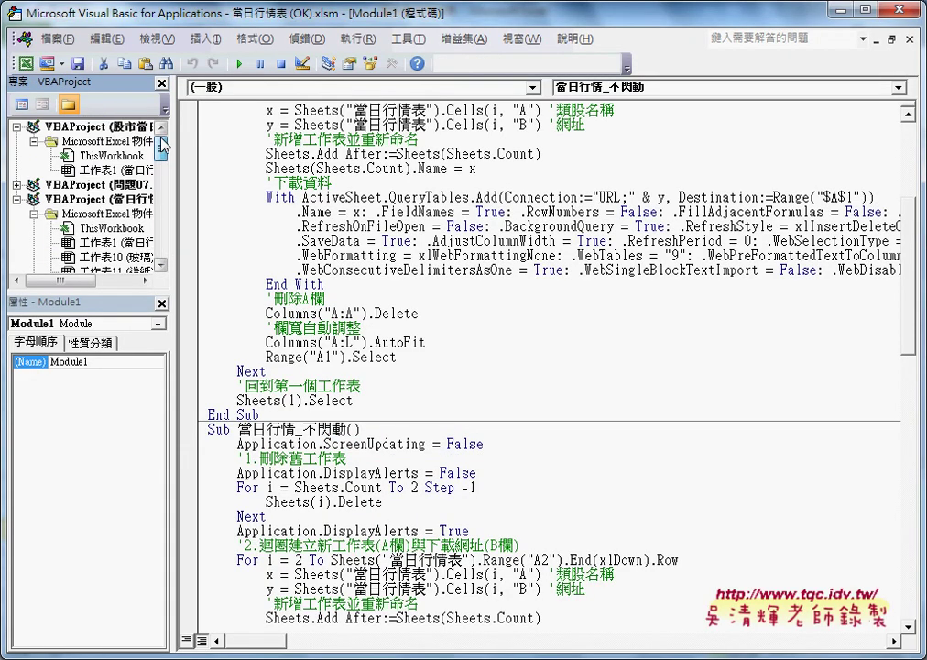
{"action": "left_click", "coordinate": [92, 126]}
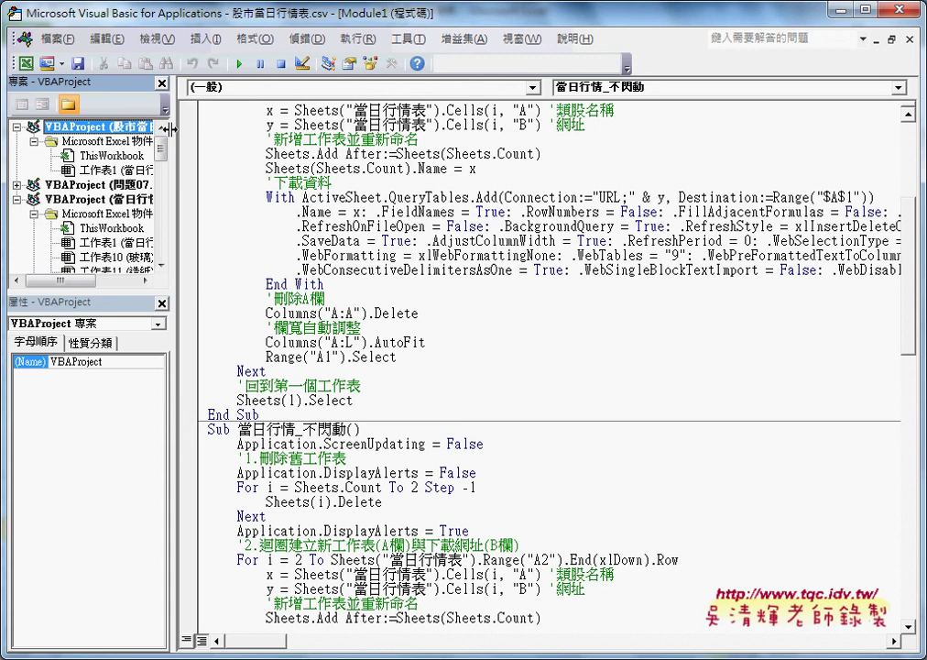
{"action": "left_click_drag", "start_coordinate": [171, 129], "coordinate": [235, 129]}
{"action": "right_click", "coordinate": [164, 132]}
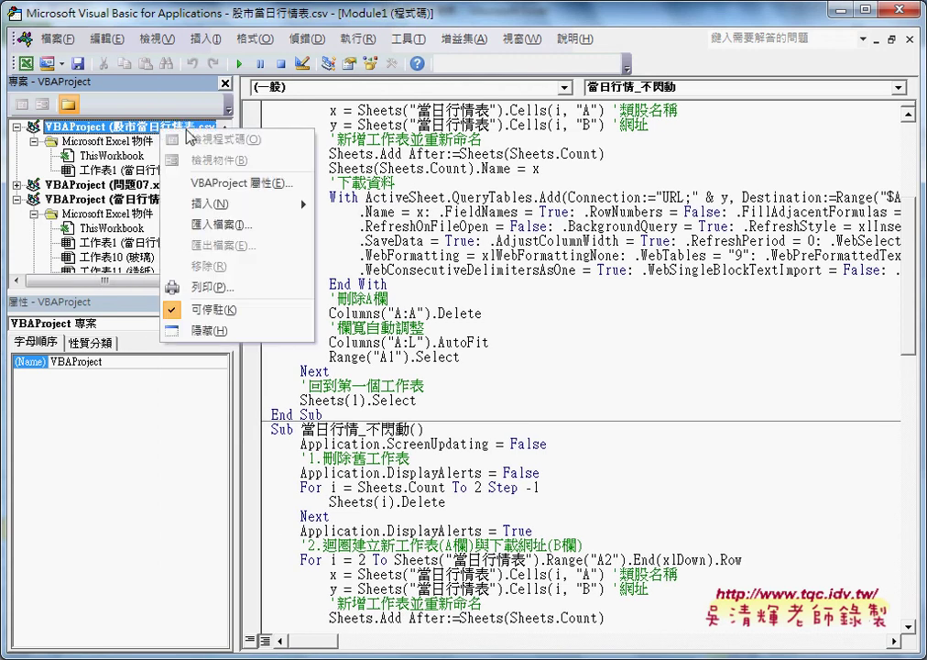
{"action": "mouse_move", "coordinate": [275, 203]}
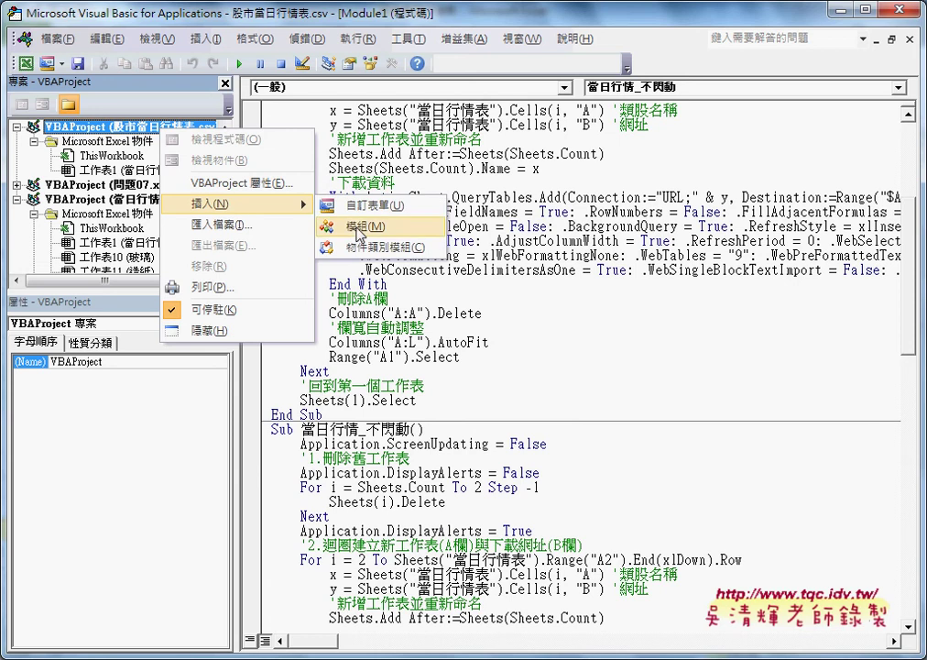
{"action": "left_click", "coordinate": [357, 228]}
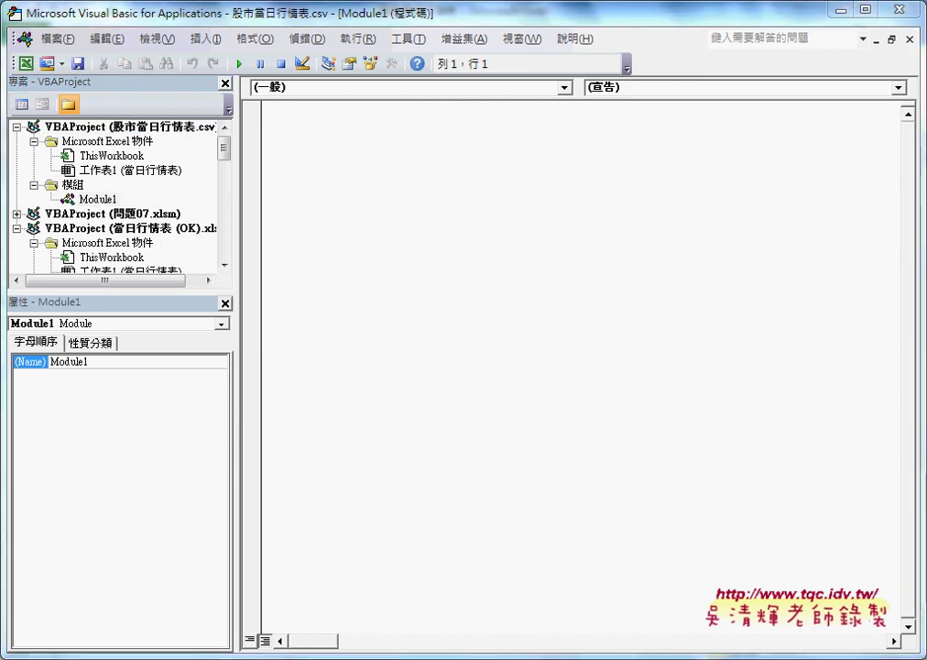
{"action": "key", "text": "alt+Tab"}
- Review the macro code in the Google Doc, checking the For i = 2 To 5 loop lines
{"action": "left_click", "coordinate": [188, 11]}
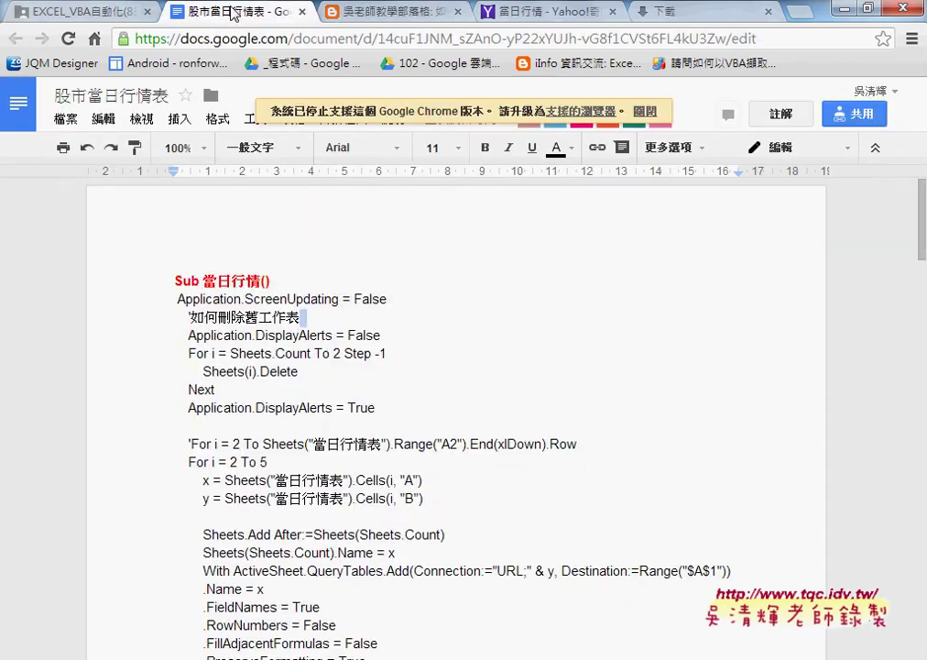
{"action": "scroll", "coordinate": [239, 290], "scroll_direction": "down", "scroll_amount": 2}
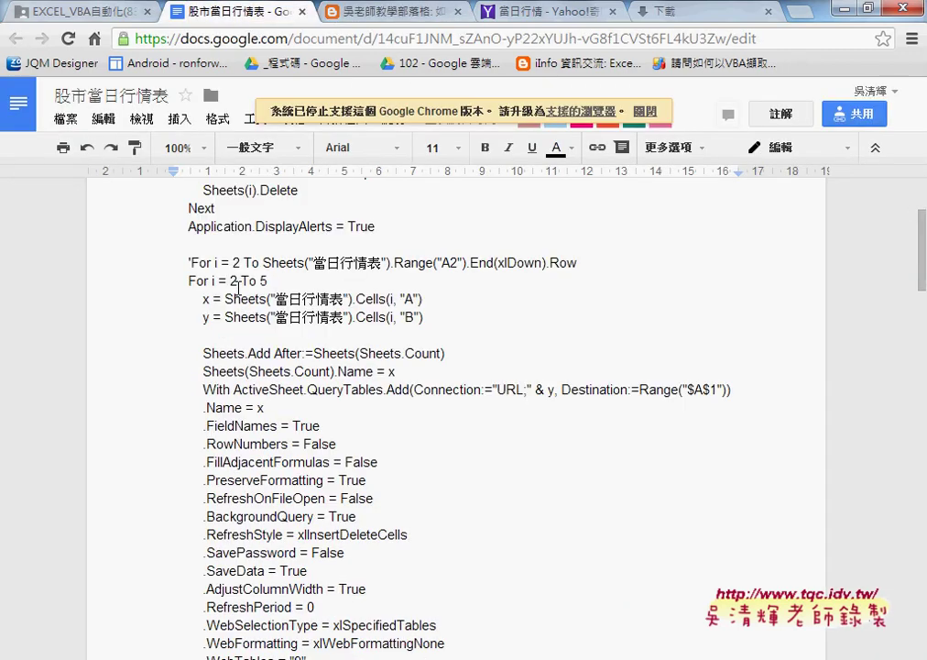
{"action": "scroll", "coordinate": [240, 287], "scroll_direction": "up", "scroll_amount": 1}
{"action": "left_click", "coordinate": [261, 305]}
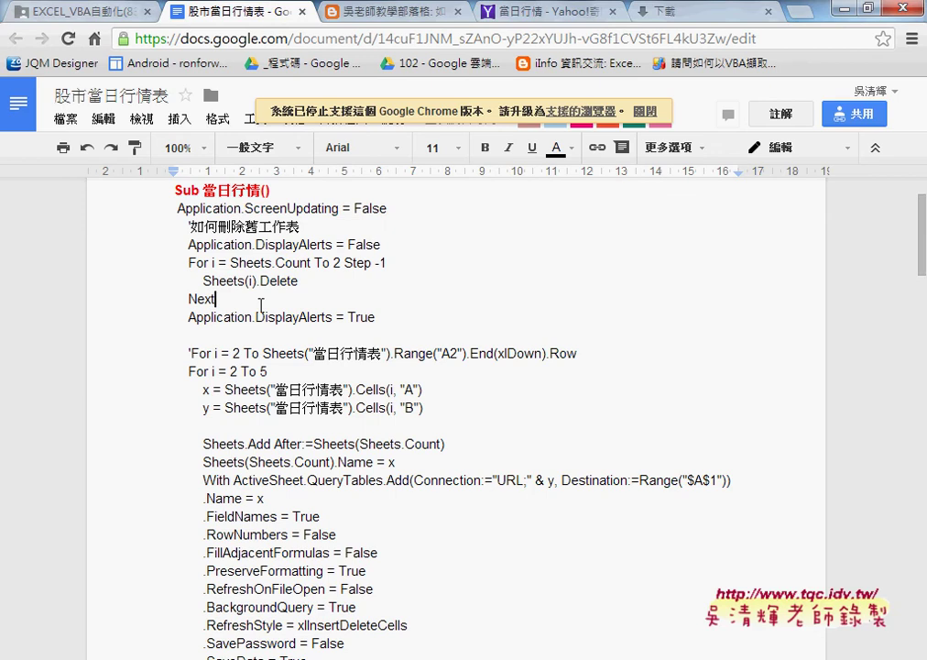
{"action": "scroll", "coordinate": [260, 305], "scroll_direction": "down", "scroll_amount": 2}
{"action": "scroll", "coordinate": [260, 305], "scroll_direction": "up", "scroll_amount": 2}
{"action": "left_click_drag", "start_coordinate": [269, 371], "coordinate": [185, 369]}
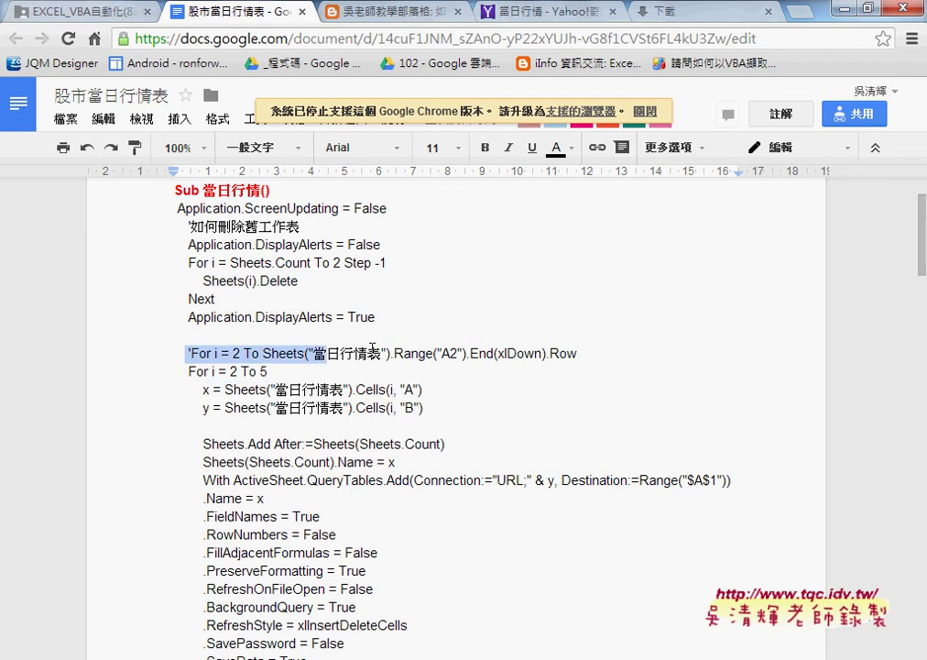
{"action": "left_click_drag", "start_coordinate": [187, 354], "coordinate": [506, 354]}
{"action": "left_click_drag", "start_coordinate": [267, 371], "coordinate": [228, 371]}
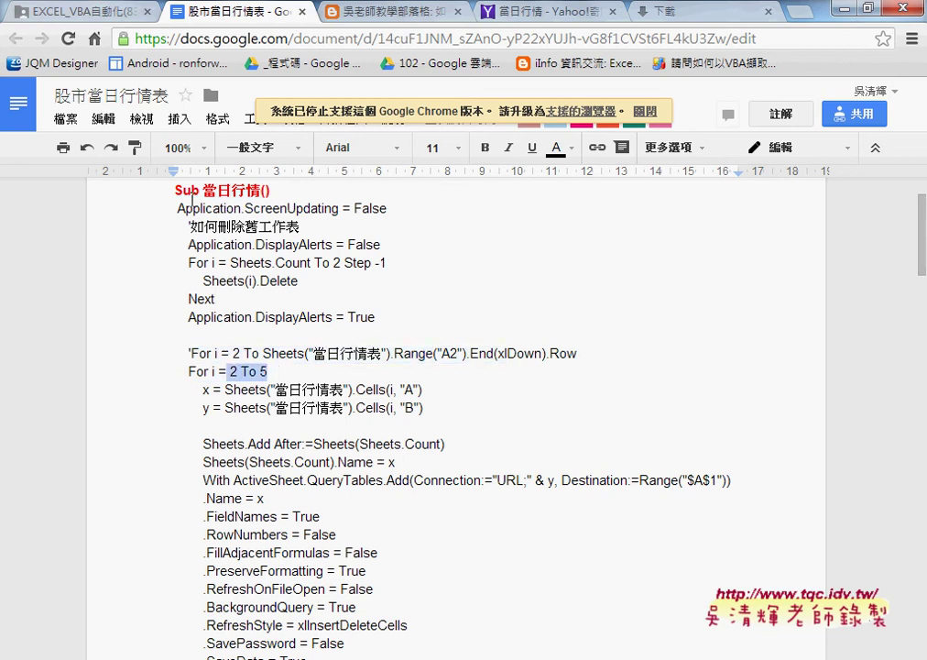
- Select the whole macro from Sub 當日行情() through End Sub for copying
{"action": "left_click_drag", "start_coordinate": [175, 191], "coordinate": [413, 651]}
{"action": "scroll", "coordinate": [413, 651], "scroll_direction": "down", "scroll_amount": 2}
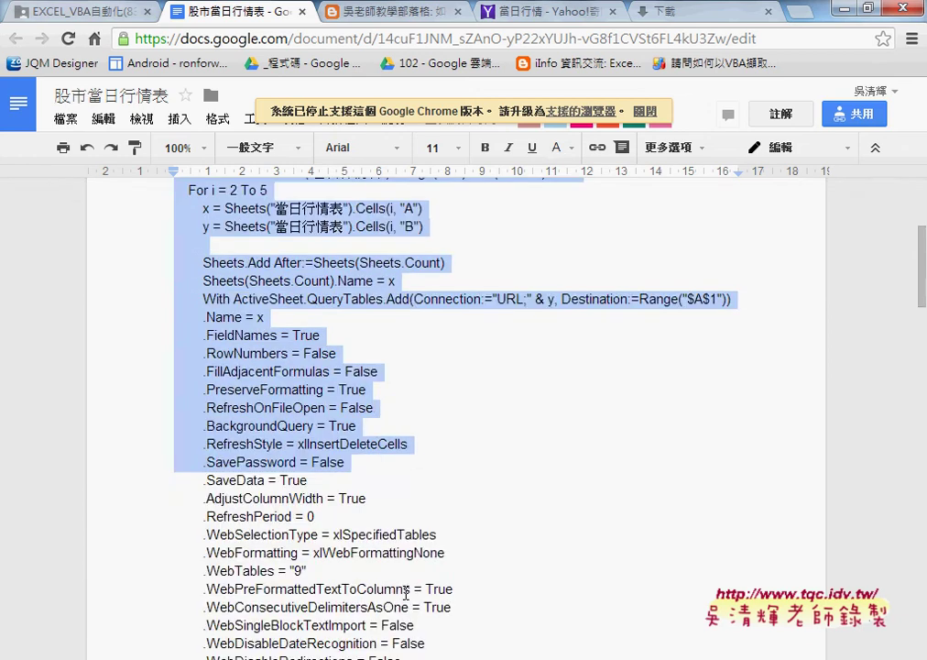
{"action": "scroll", "coordinate": [397, 561], "scroll_direction": "down", "scroll_amount": 5}
{"action": "left_click", "coordinate": [273, 407]}
{"action": "left_click_drag", "start_coordinate": [202, 379], "coordinate": [46, 78]}
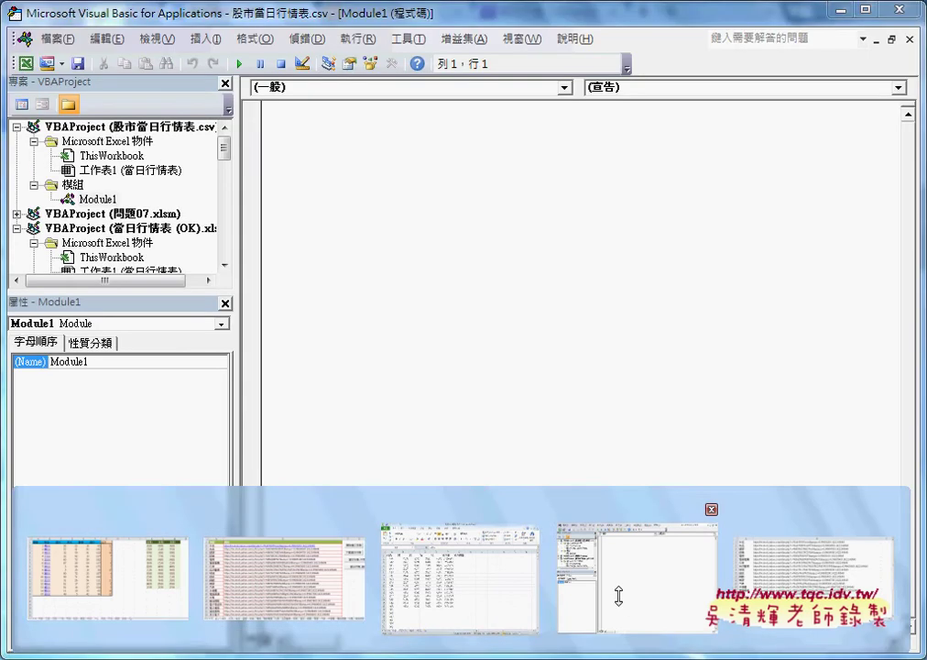
- Paste the Sub 當日行情 code into Module1, review it, and move the editor beside the sheet
{"action": "left_click", "coordinate": [618, 596]}
{"action": "key", "text": "ctrl+v"}
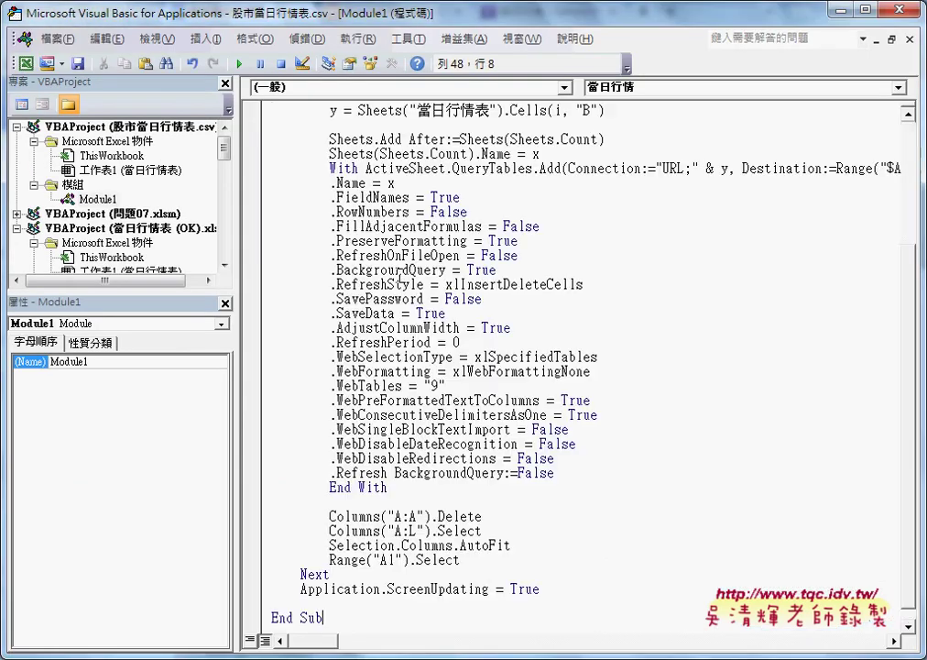
{"action": "scroll", "coordinate": [403, 293], "scroll_direction": "up", "scroll_amount": 3}
{"action": "scroll", "coordinate": [413, 321], "scroll_direction": "up", "scroll_amount": 2}
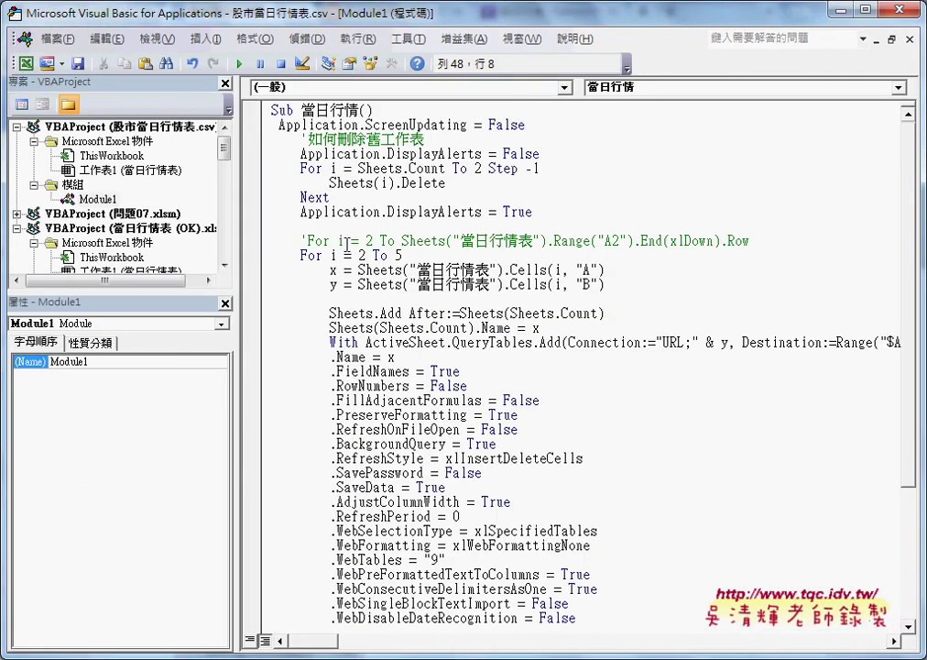
{"action": "left_click_drag", "start_coordinate": [307, 240], "coordinate": [299, 240]}
{"action": "left_click", "coordinate": [380, 283]}
{"action": "scroll", "coordinate": [380, 286], "scroll_direction": "down", "scroll_amount": 2}
{"action": "scroll", "coordinate": [380, 286], "scroll_direction": "down", "scroll_amount": 2}
{"action": "scroll", "coordinate": [380, 285], "scroll_direction": "down", "scroll_amount": 1}
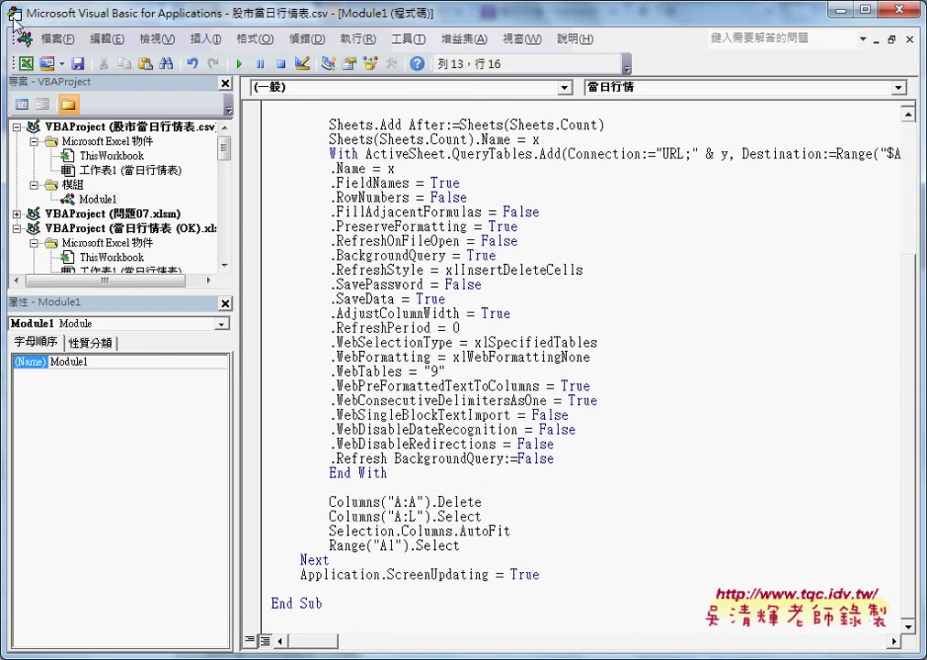
{"action": "left_click_drag", "start_coordinate": [14, 20], "coordinate": [246, 20]}
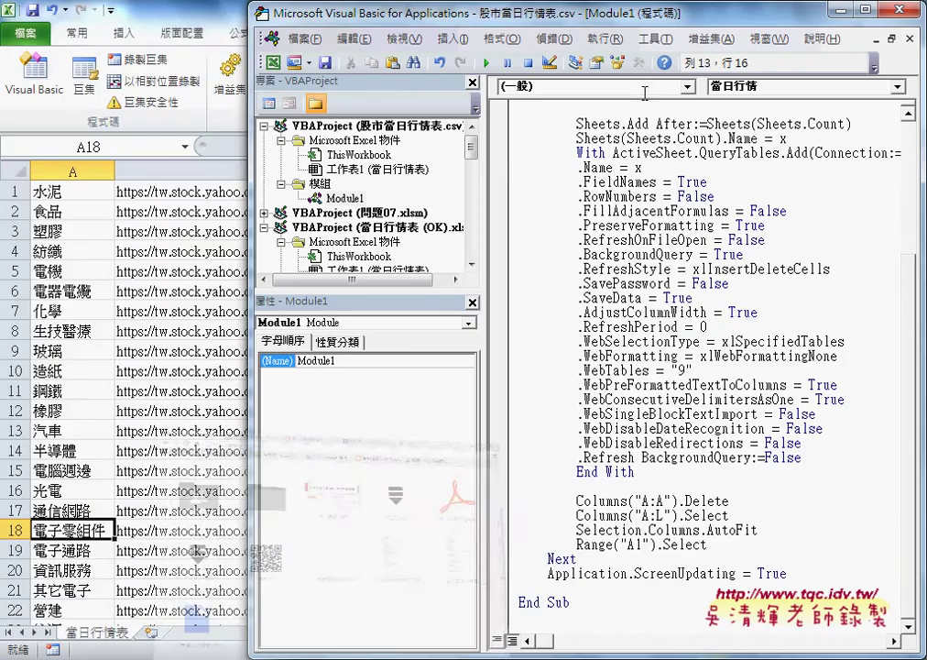
- Step through Sub 當日行情 with F8 until x is assigned 食品
{"action": "left_click", "coordinate": [597, 225]}
{"action": "scroll", "coordinate": [606, 123], "scroll_direction": "up", "scroll_amount": 5}
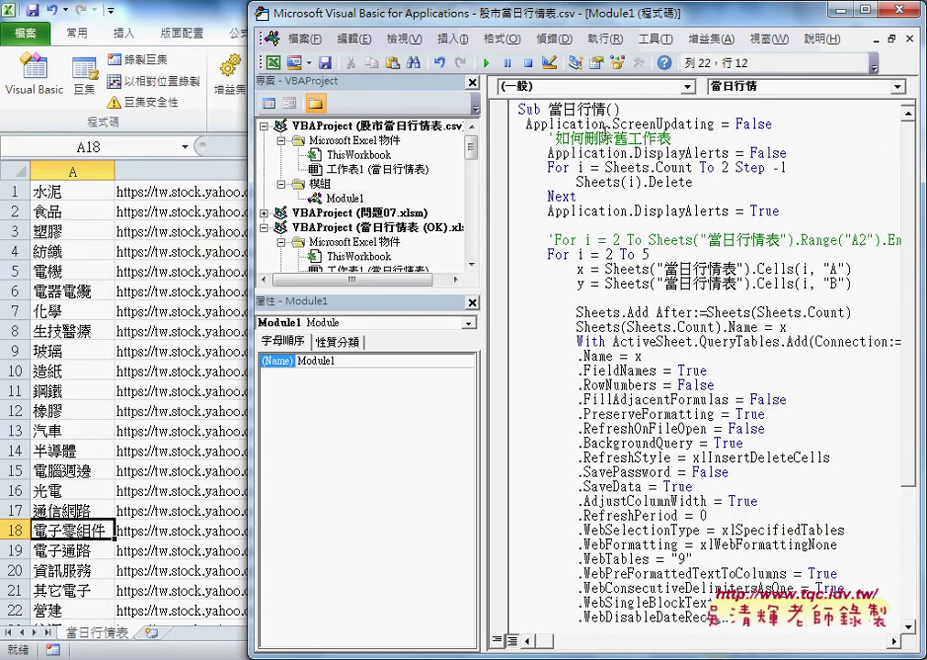
{"action": "left_click", "coordinate": [604, 107]}
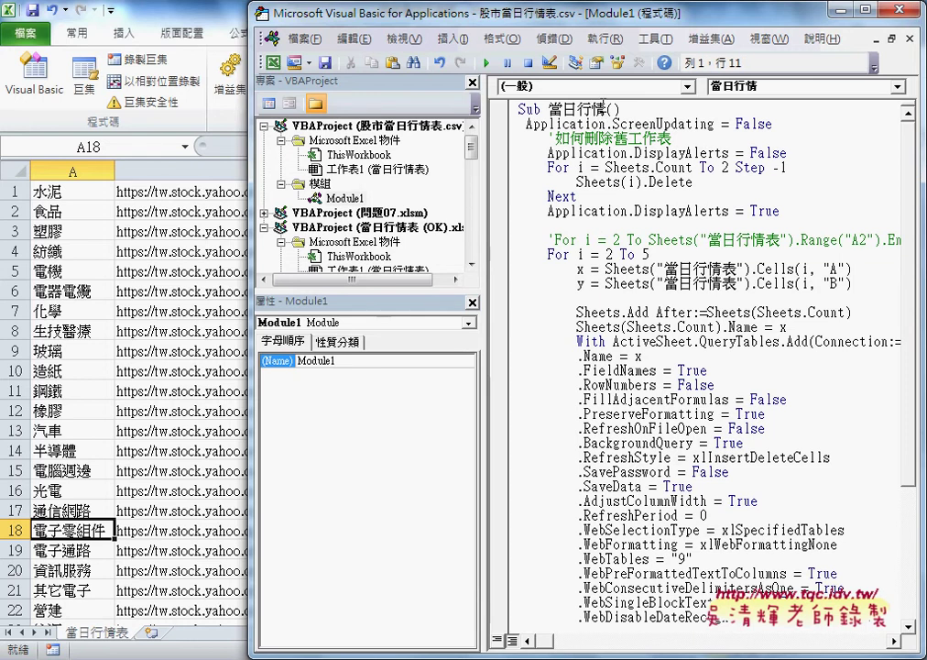
{"action": "key", "text": "F8"}
{"action": "key", "text": "F8"}
{"action": "key", "text": "F8"}
{"action": "key", "text": "F8"}
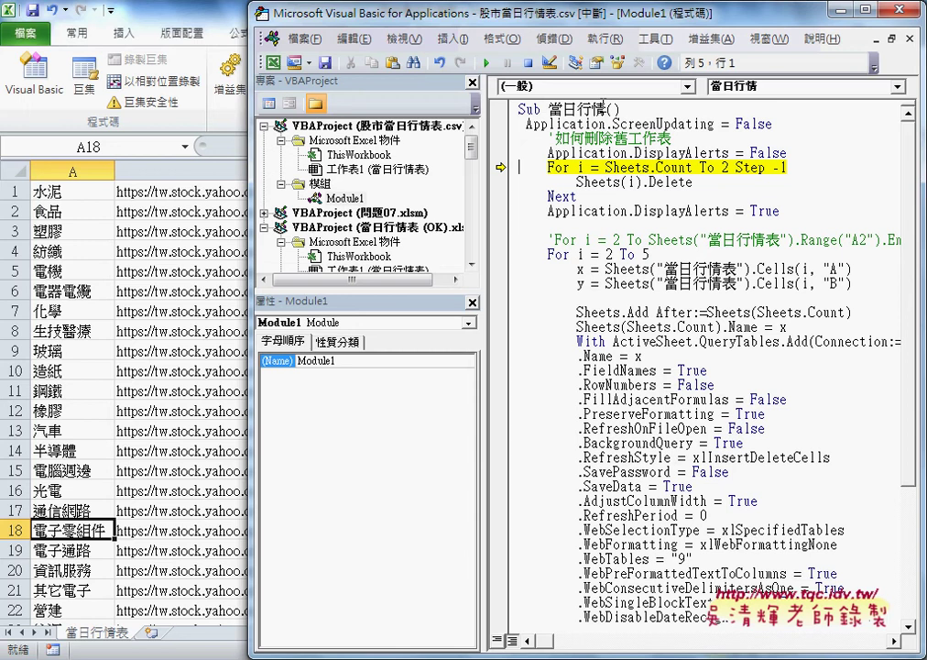
{"action": "key", "text": "F8"}
{"action": "key", "text": "F8"}
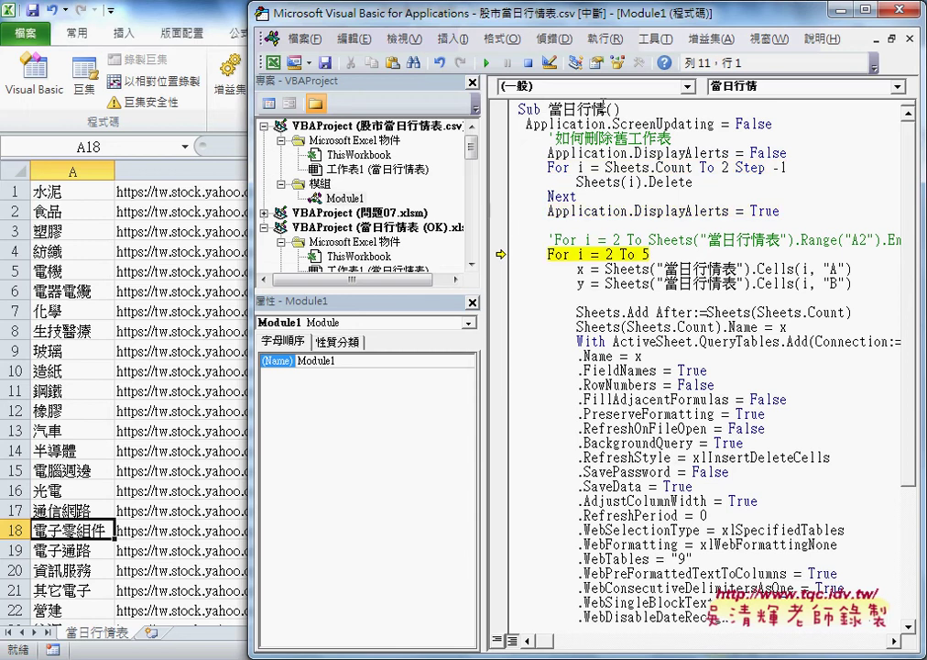
{"action": "key", "text": "F8"}
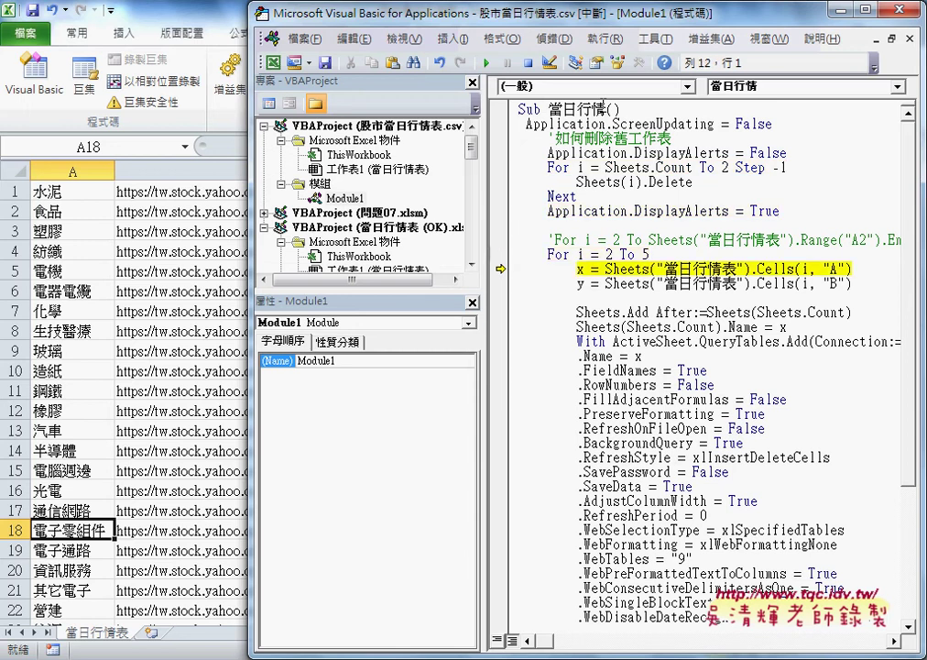
{"action": "key", "text": "F8"}
{"action": "key", "text": "F8"}
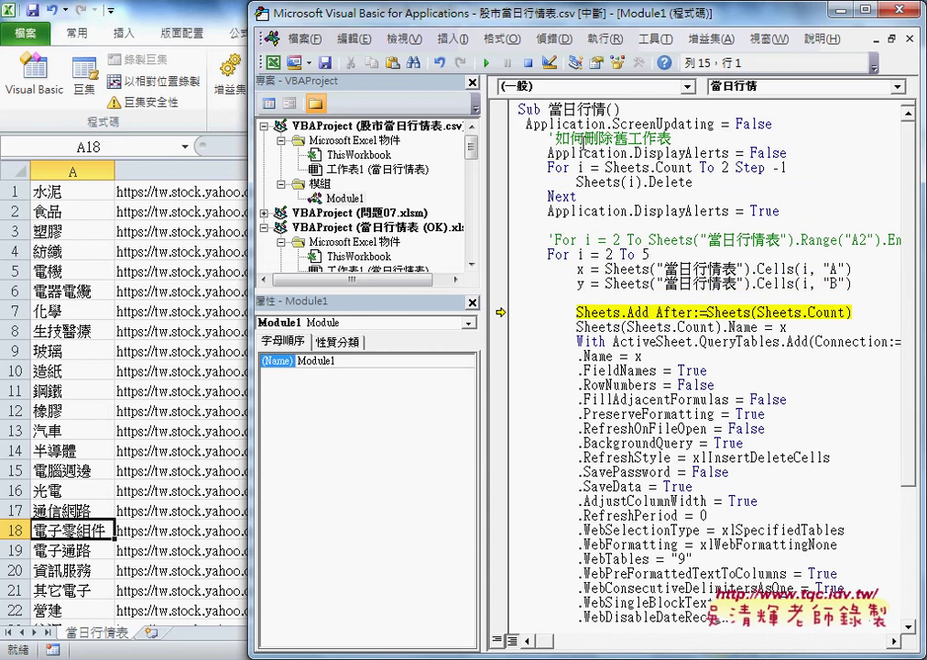
{"action": "mouse_move", "coordinate": [581, 269]}
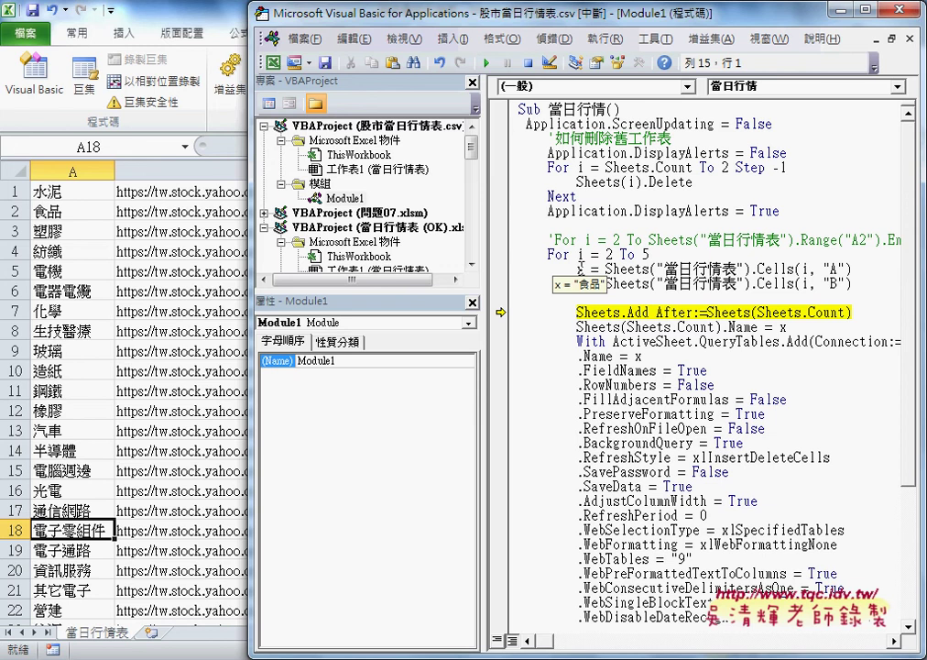
- Insert an empty row 1 above 水泥 on the 當日行情表 sheet
{"action": "left_click", "coordinate": [74, 213]}
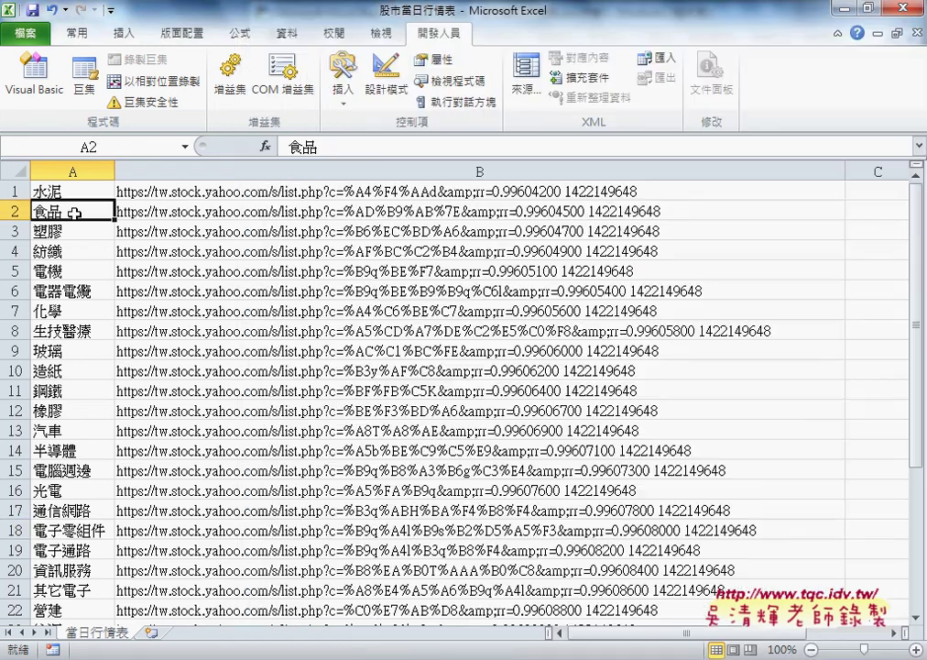
{"action": "left_click", "coordinate": [17, 191]}
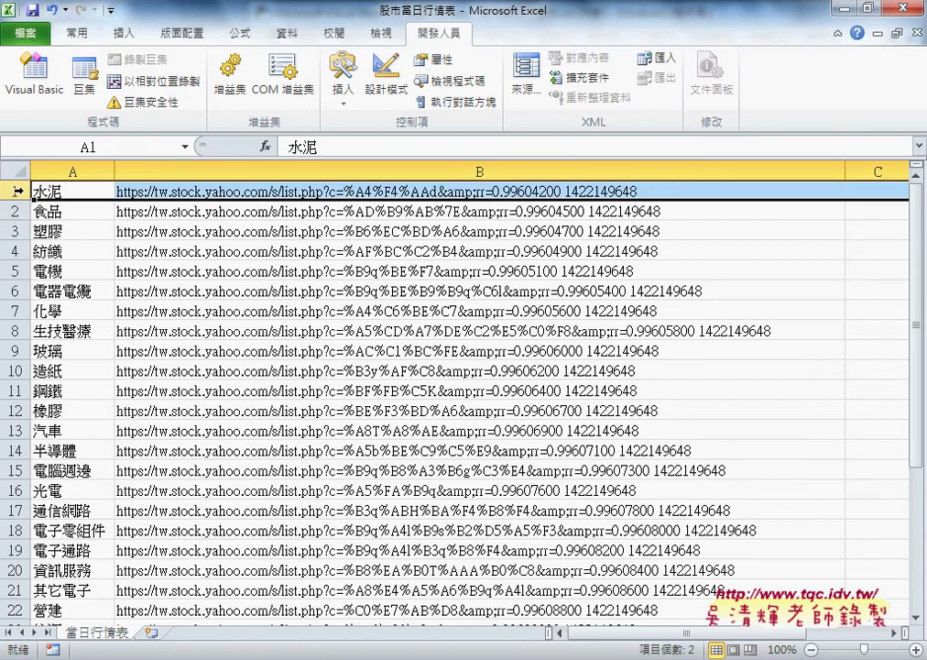
{"action": "right_click", "coordinate": [90, 191]}
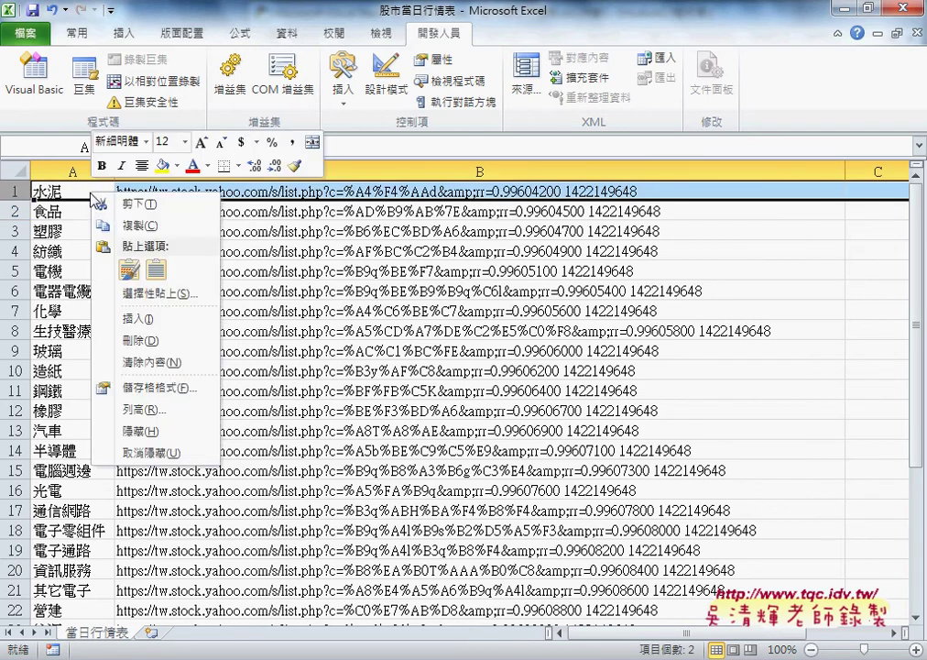
{"action": "left_click", "coordinate": [137, 318]}
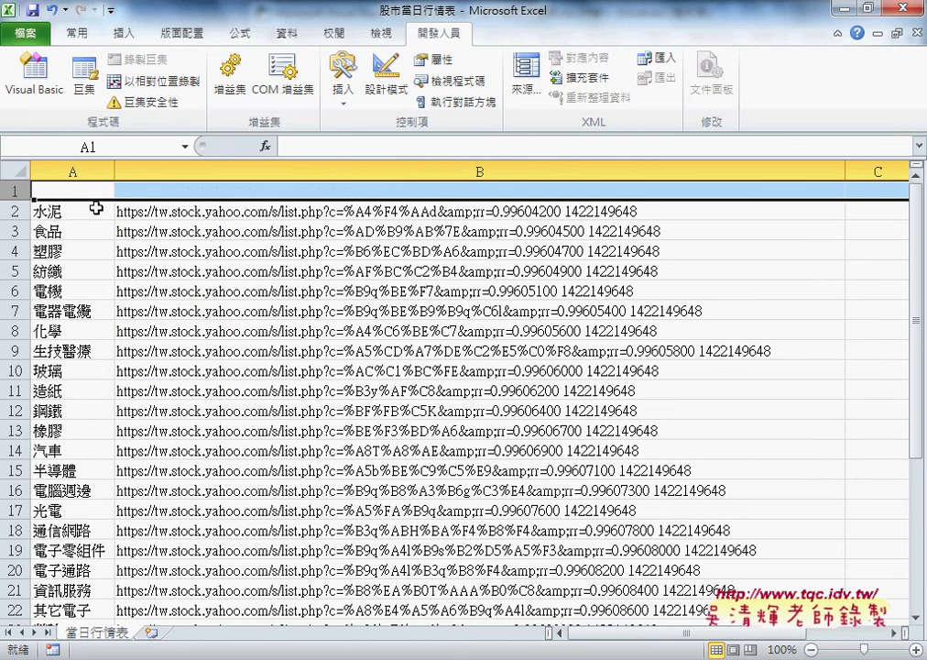
{"action": "left_click", "coordinate": [76, 191]}
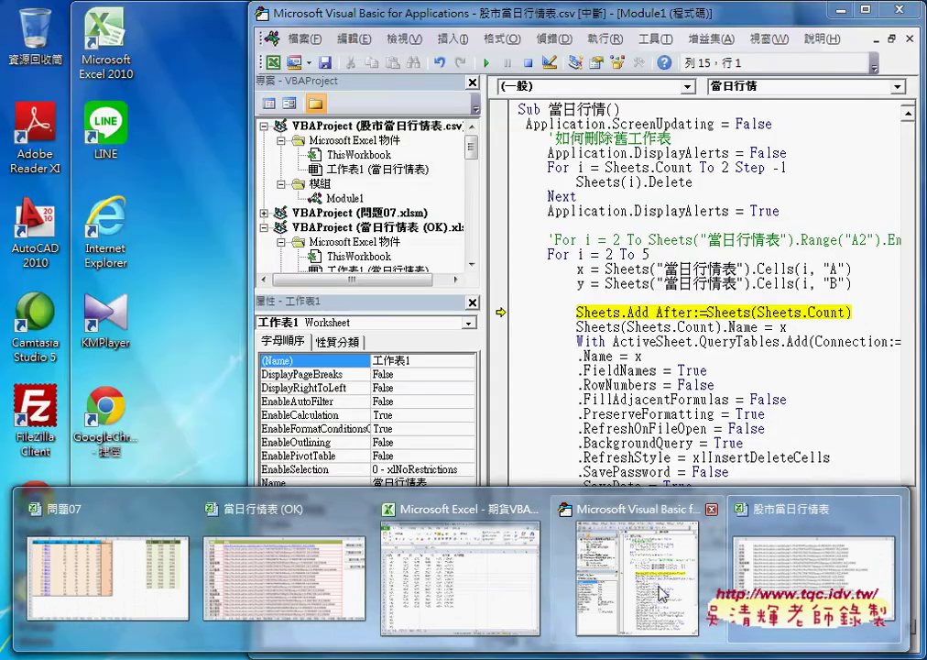
- Reset the paused 當日行情 macro and return to the 當日行情表 worksheet
{"action": "left_click", "coordinate": [662, 594]}
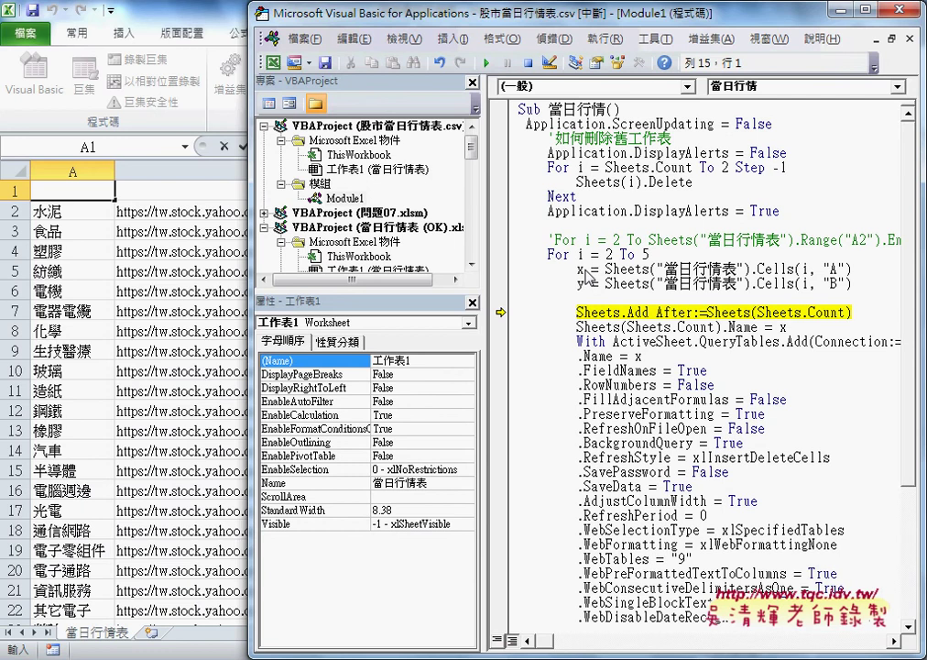
{"action": "key", "text": "F5"}
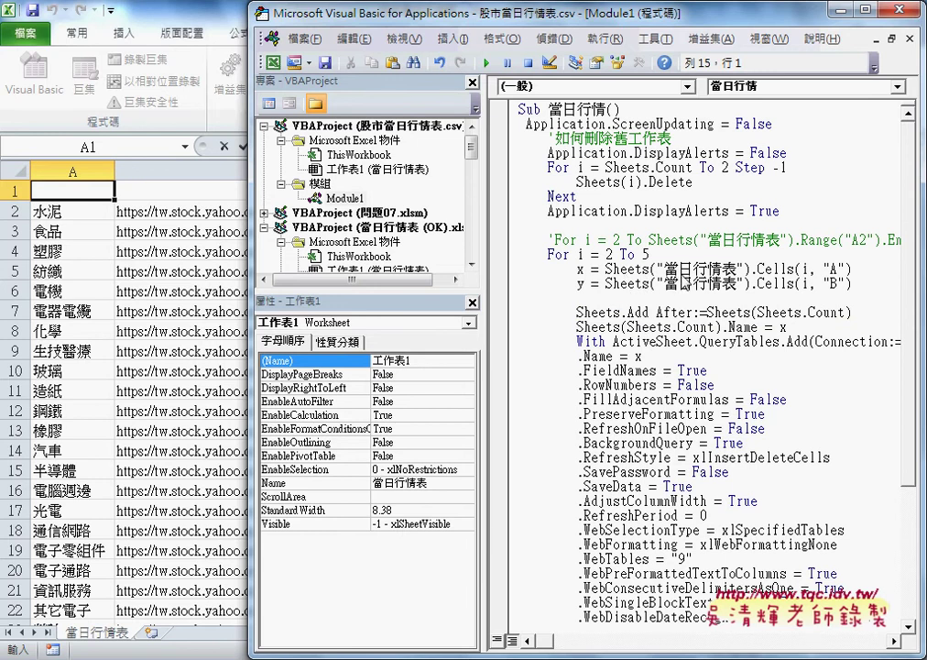
{"action": "left_click", "coordinate": [74, 351]}
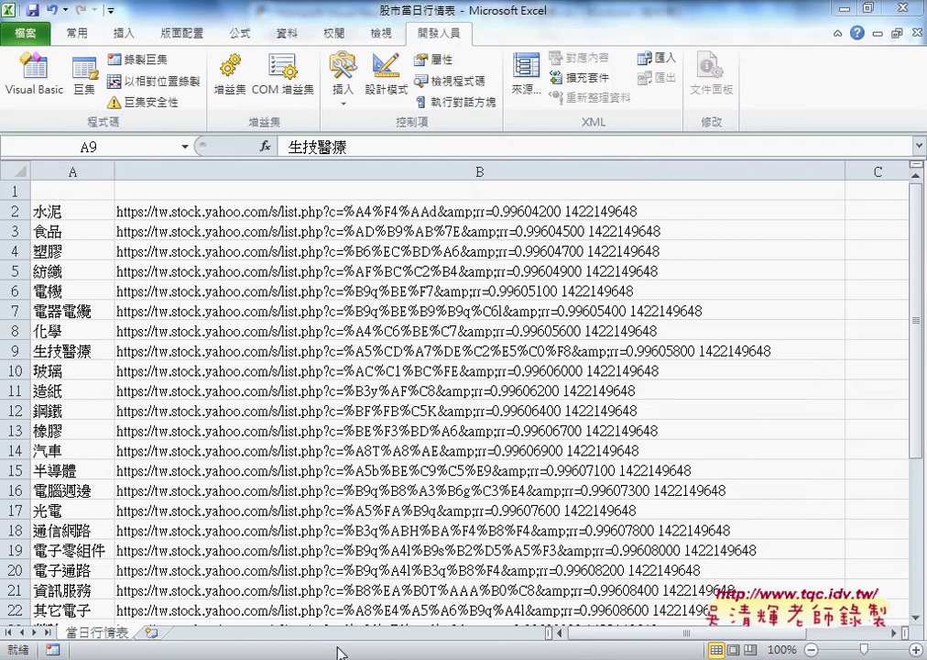
- Set a breakpoint on For i = 2 To 5, run to it, and step past the x and y assignments
{"action": "left_click", "coordinate": [610, 559]}
{"action": "left_click", "coordinate": [589, 269]}
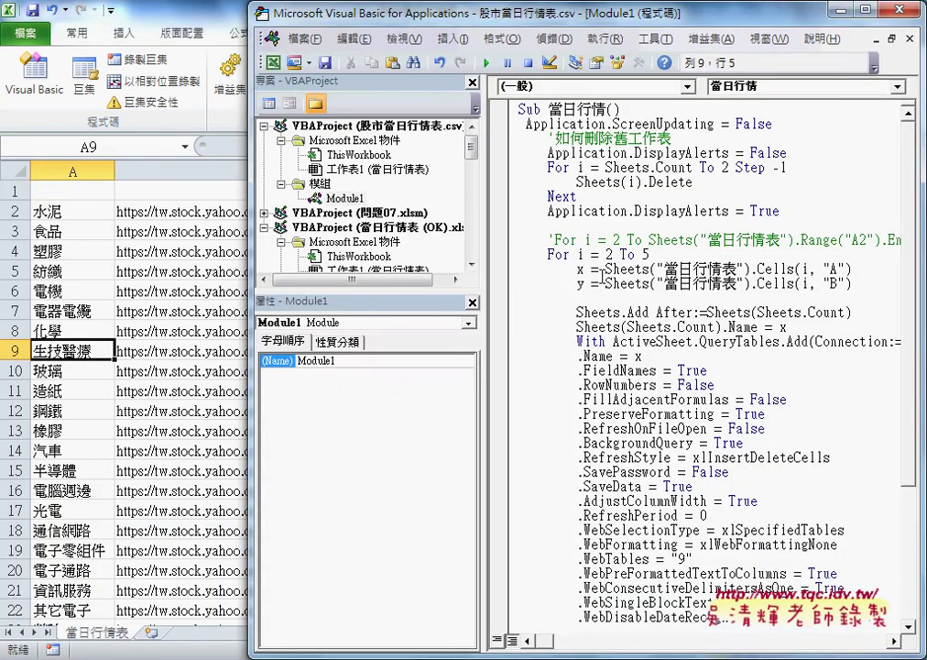
{"action": "left_click", "coordinate": [497, 254]}
{"action": "left_click", "coordinate": [487, 63]}
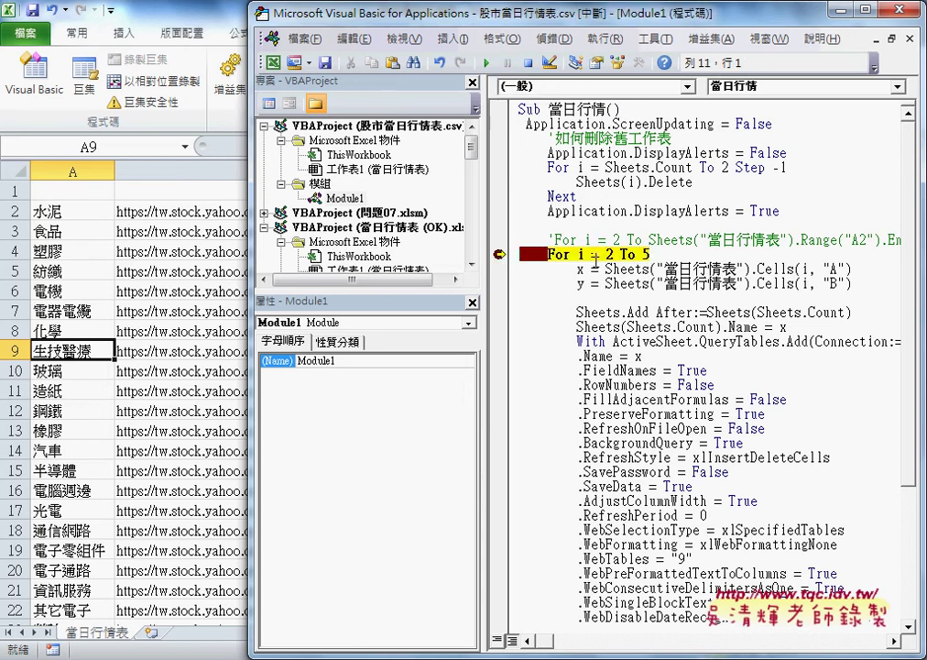
{"action": "key", "text": "F8"}
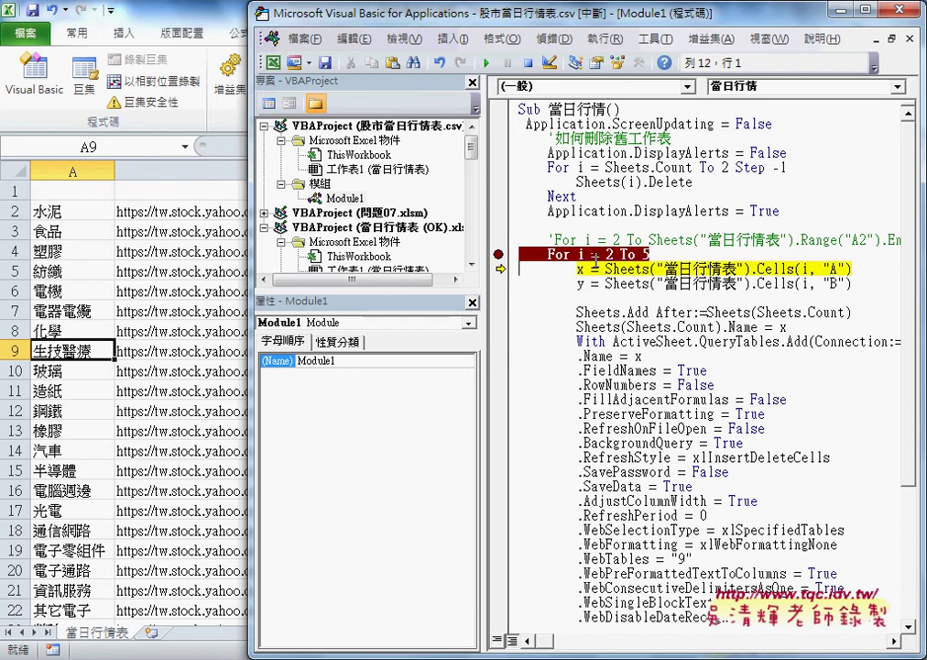
{"action": "key", "text": "F8"}
{"action": "key", "text": "F8"}
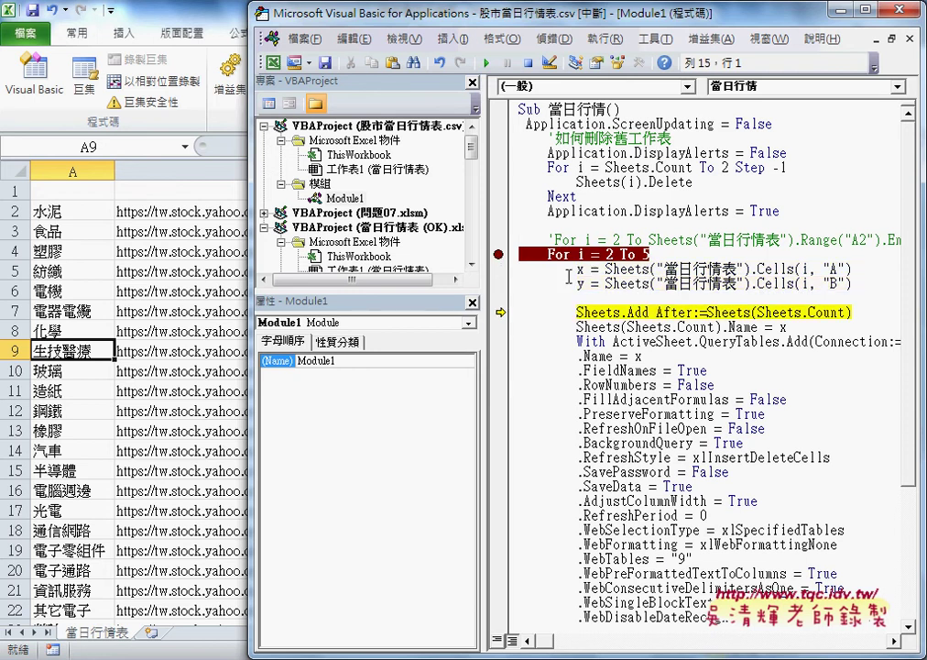
{"action": "mouse_move", "coordinate": [580, 285]}
- Step through creating the 水泥 sheet: web query import, first-column delete, and column A:L autofit
{"action": "key", "text": "F8"}
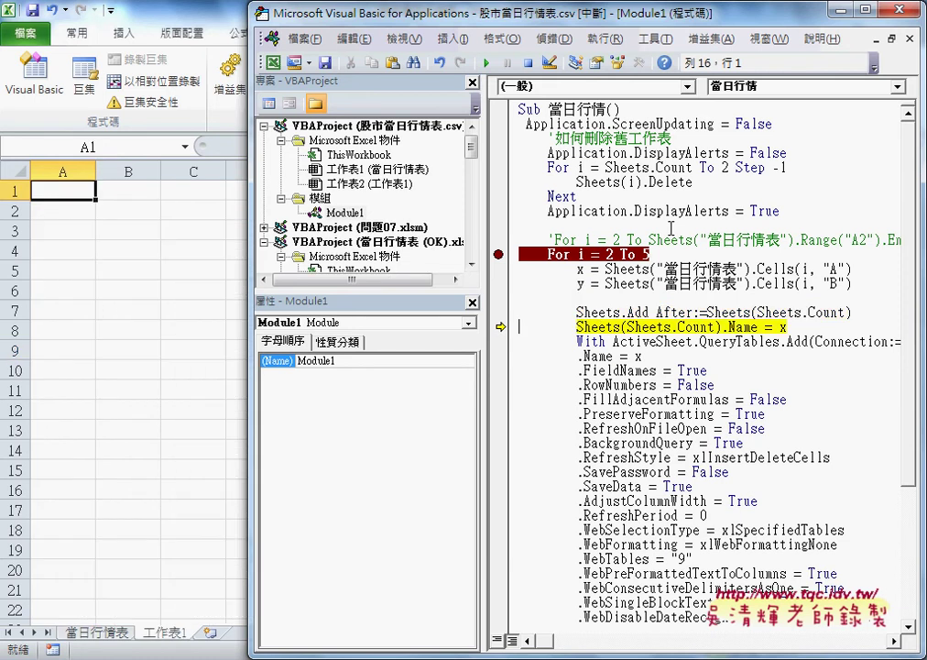
{"action": "key", "text": "F8"}
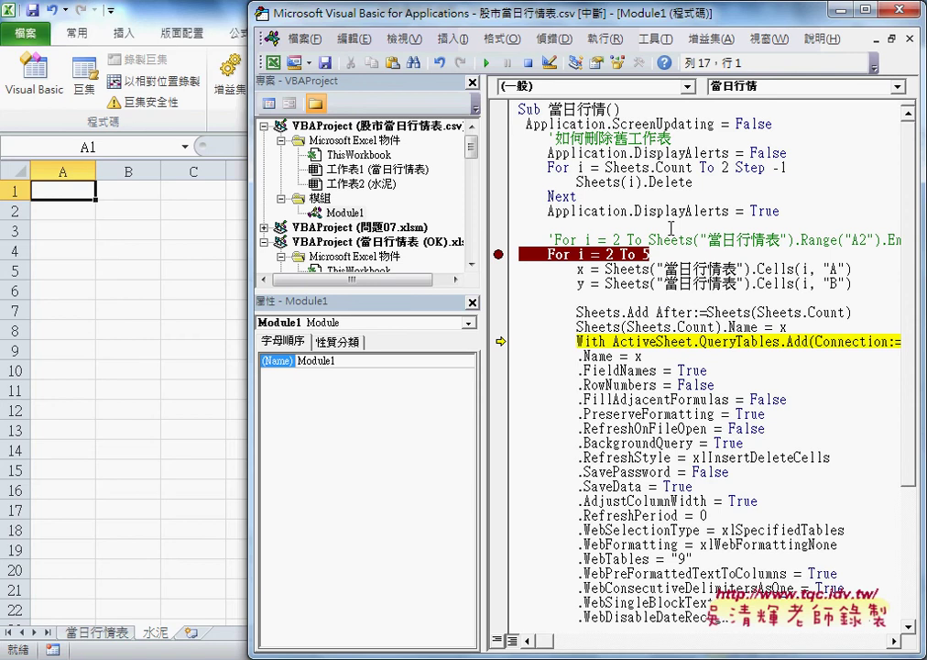
{"action": "key", "text": "F8"}
{"action": "key", "text": "F8"}
{"action": "key", "text": "F8"}
{"action": "key", "text": "F8"}
{"action": "key", "text": "F8"}
{"action": "key", "text": "F8"}
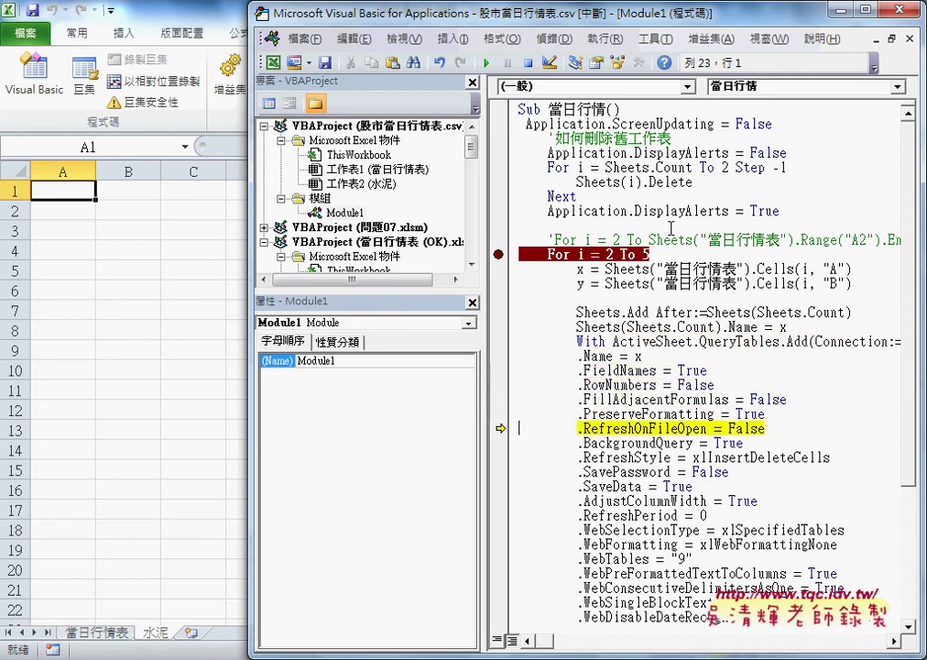
{"action": "key", "text": "F8"}
{"action": "key", "text": "F8"}
{"action": "key", "text": "F8"}
{"action": "key", "text": "F8"}
{"action": "key", "text": "F8"}
{"action": "key", "text": "F8"}
{"action": "key", "text": "F8"}
{"action": "key", "text": "F8"}
{"action": "key", "text": "F8"}
{"action": "key", "text": "F8"}
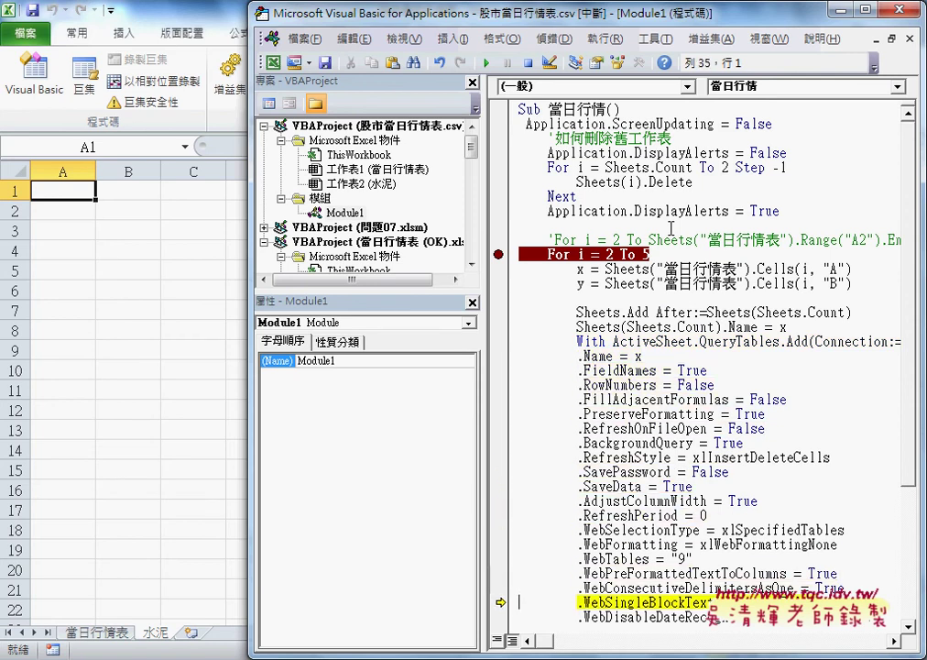
{"action": "key", "text": "F8"}
{"action": "key", "text": "F8"}
{"action": "key", "text": "F8"}
{"action": "key", "text": "F8"}
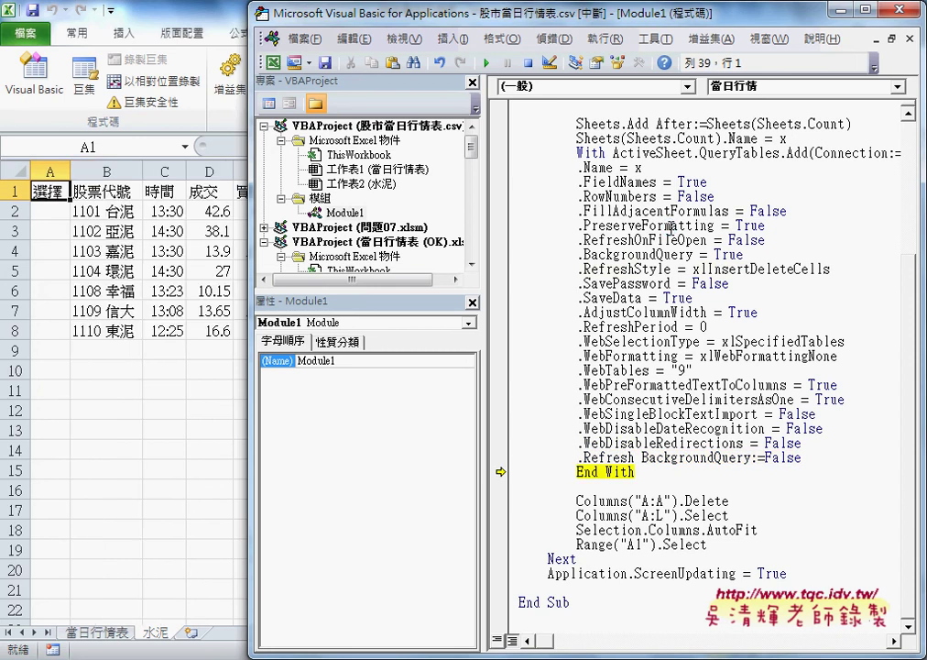
{"action": "key", "text": "F8"}
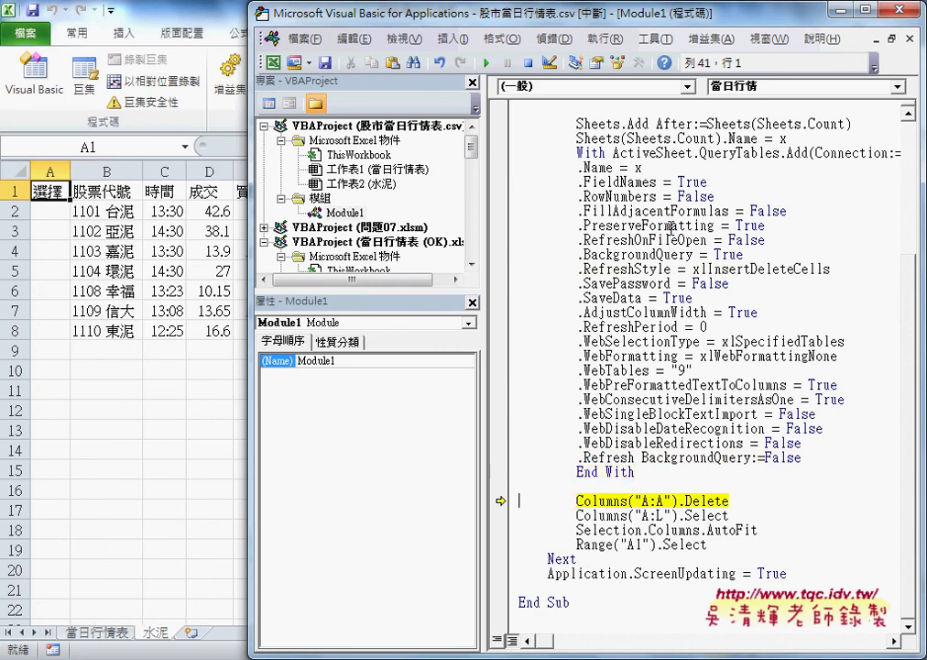
{"action": "key", "text": "F8"}
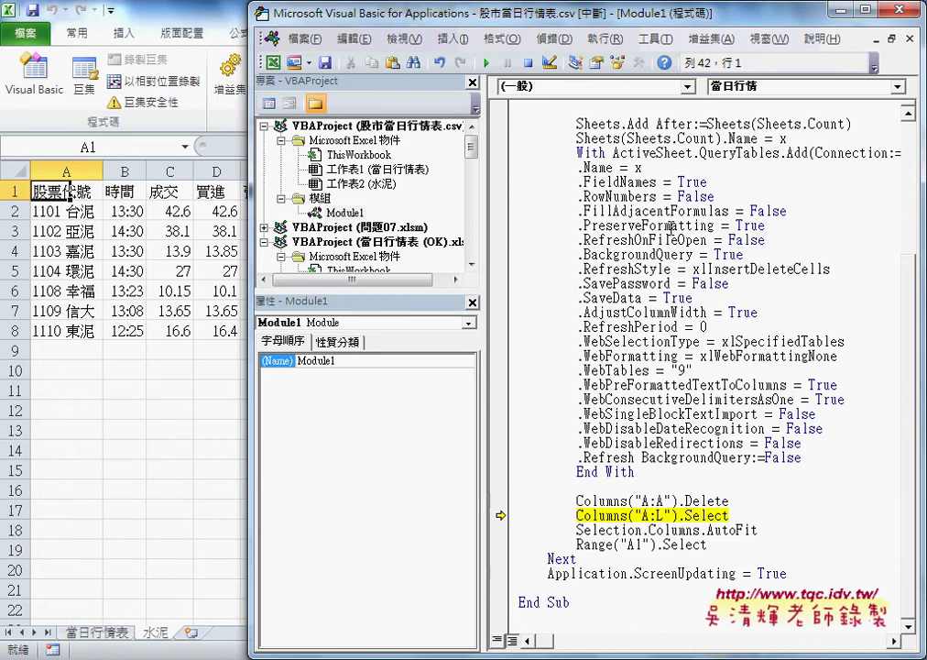
{"action": "key", "text": "F8"}
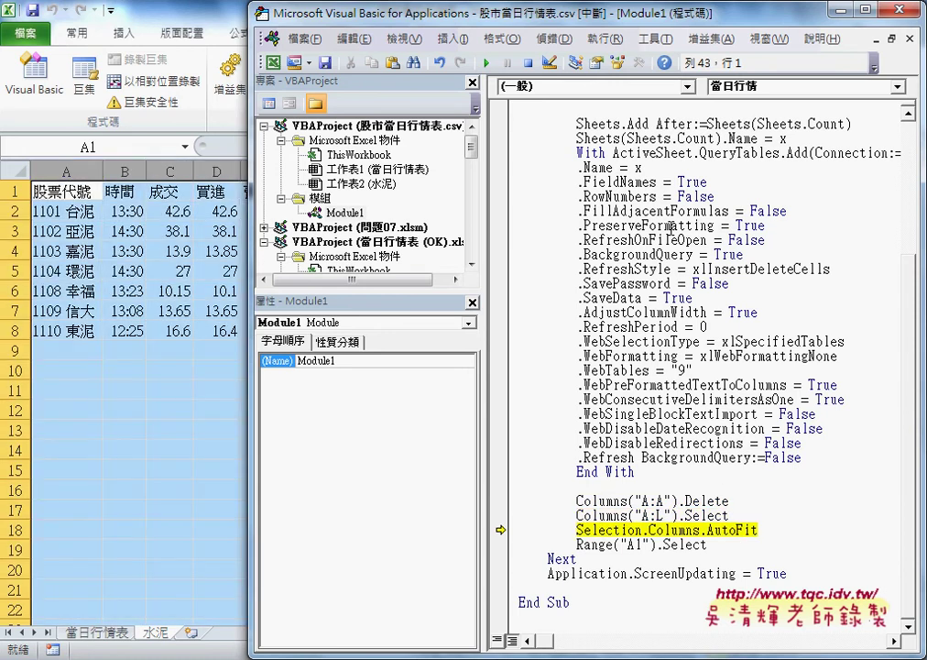
{"action": "key", "text": "F8"}
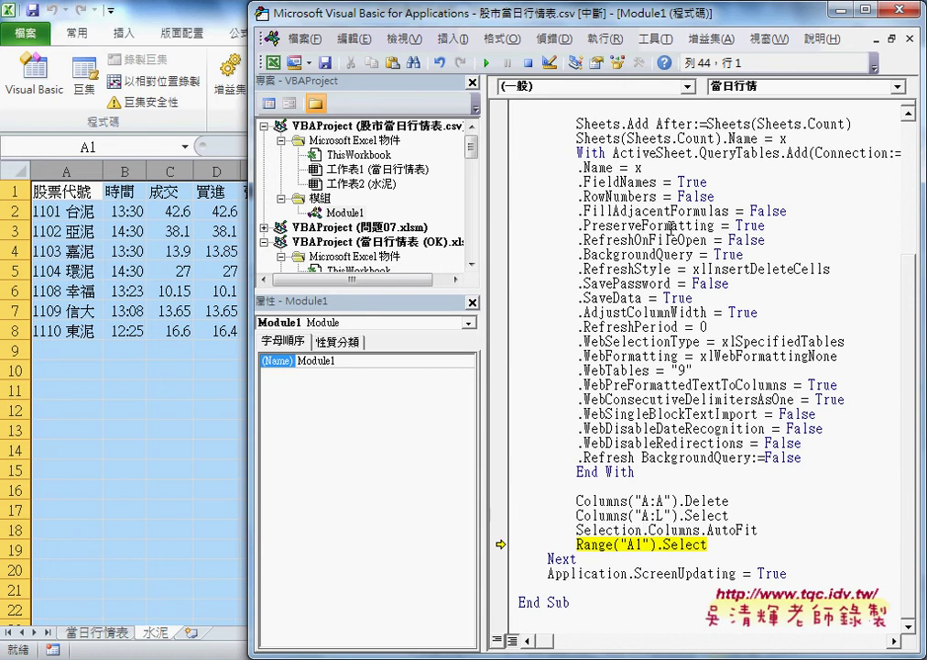
{"action": "key", "text": "F8"}
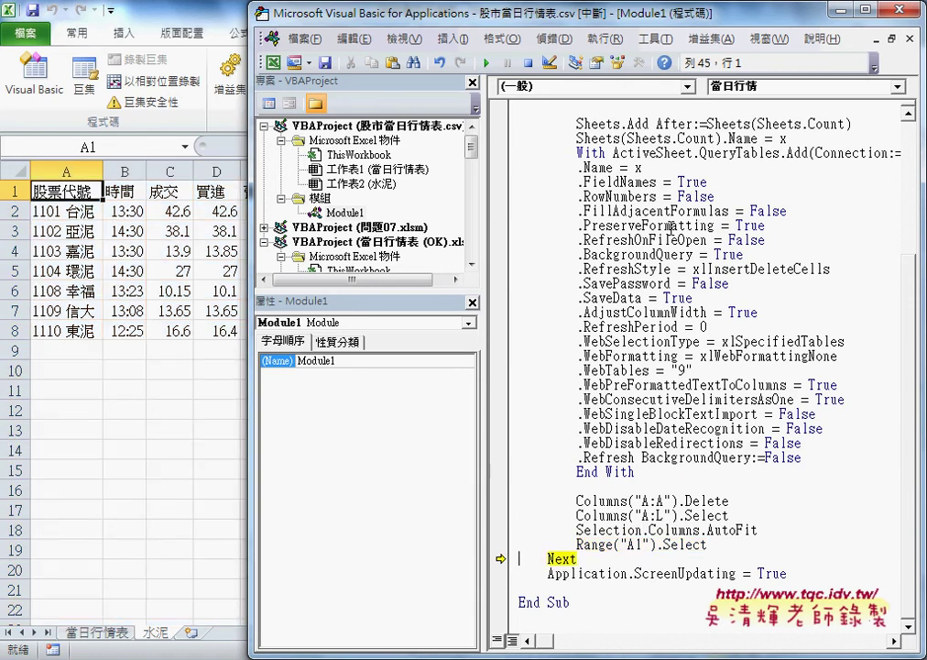
- Shorten the autofit line to Columns("A:L").AutoFit by deleting the Select text
{"action": "left_click", "coordinate": [687, 515]}
{"action": "left_click_drag", "start_coordinate": [598, 514], "coordinate": [701, 529]}
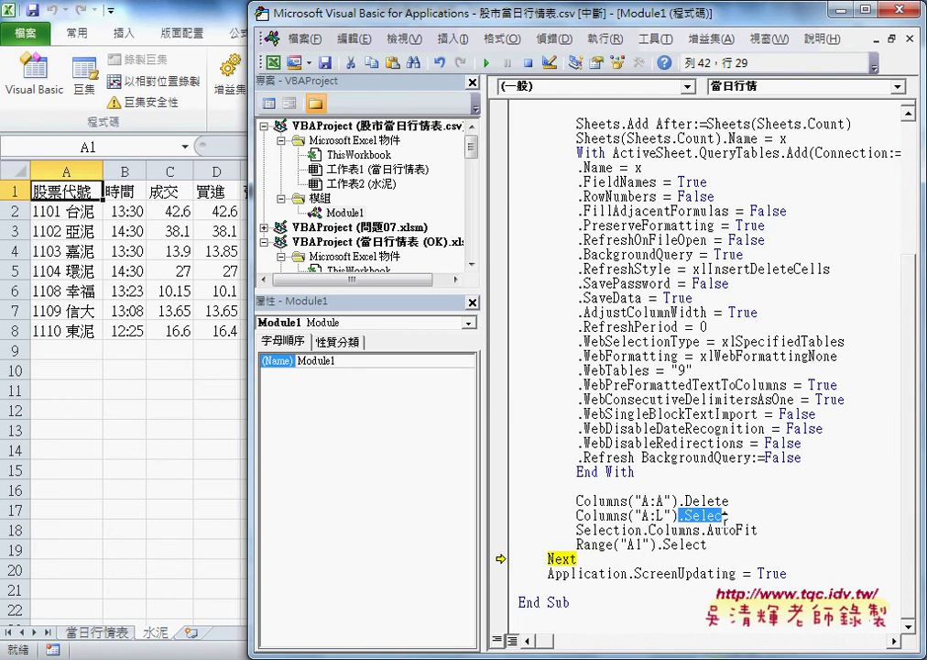
{"action": "key", "text": "Delete"}
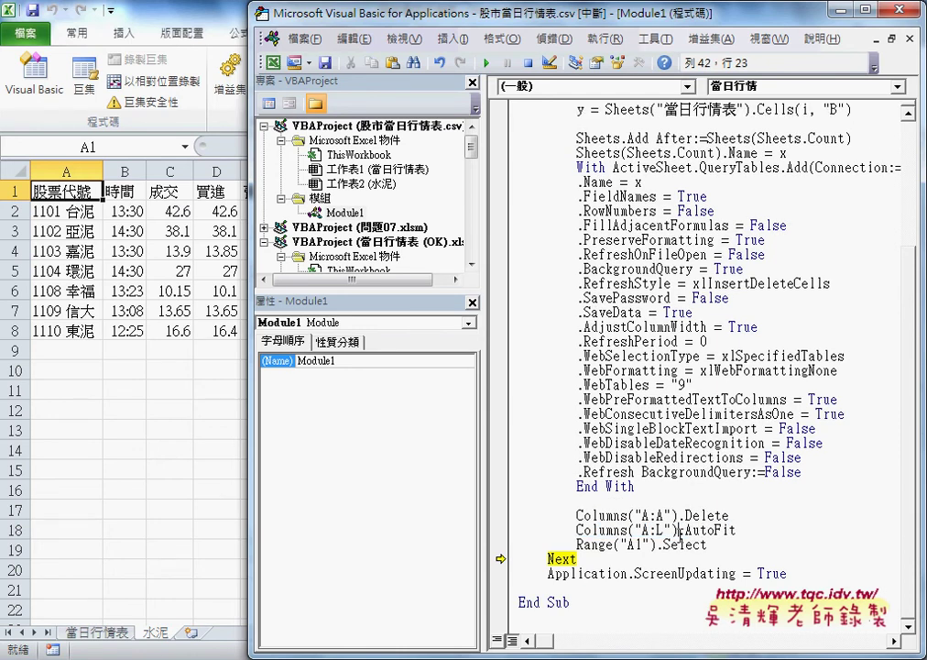
- Step into the 食品 pass, then run the macro to completion through 塑膠 and 紡織
{"action": "key", "text": "F8"}
{"action": "key", "text": "F8"}
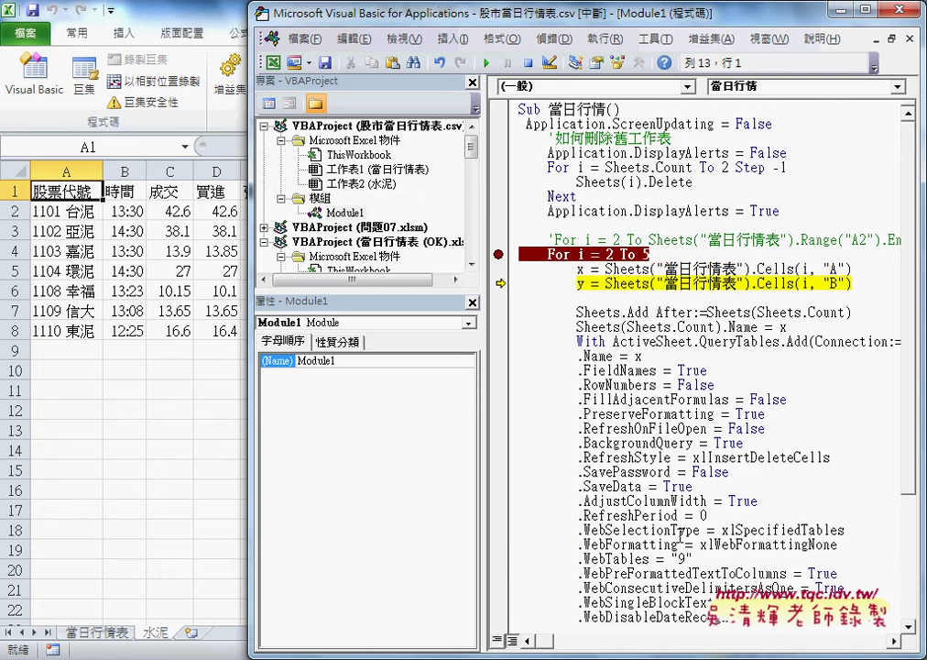
{"action": "key", "text": "F8"}
{"action": "key", "text": "F8"}
{"action": "key", "text": "F8"}
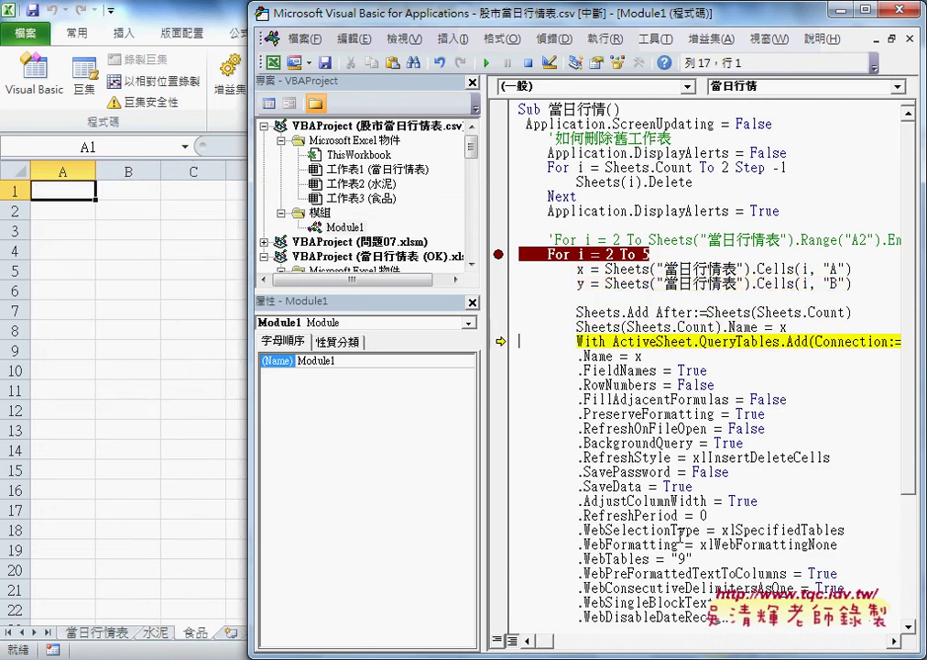
{"action": "key", "text": "F8"}
{"action": "key", "text": "F8"}
{"action": "key", "text": "F8"}
{"action": "key", "text": "F8"}
{"action": "key", "text": "F8"}
{"action": "key", "text": "F8"}
{"action": "key", "text": "F8"}
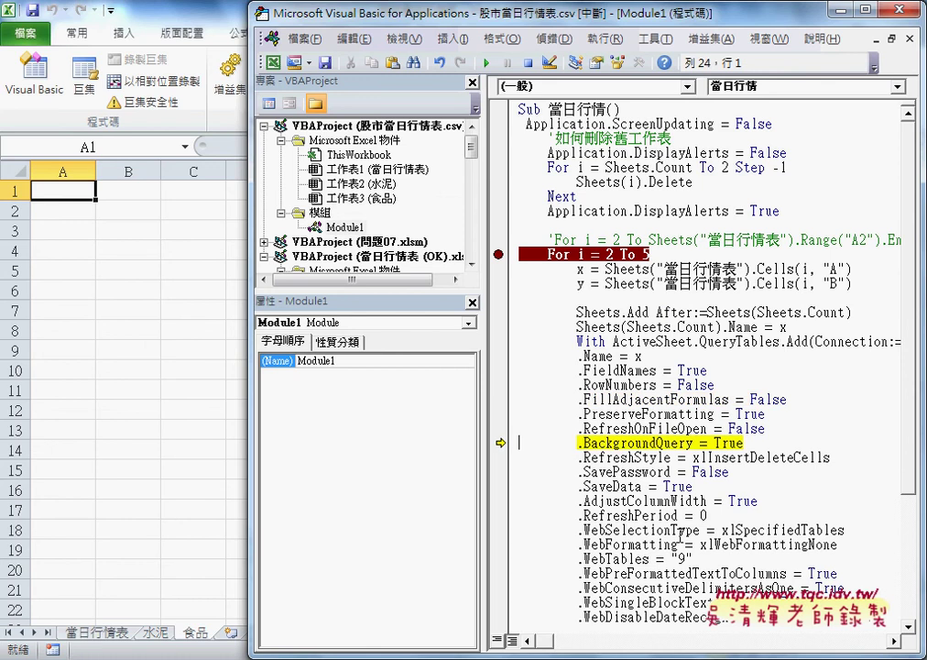
{"action": "key", "text": "F8"}
{"action": "key", "text": "F8"}
{"action": "key", "text": "F8"}
{"action": "key", "text": "F8"}
{"action": "key", "text": "F8"}
{"action": "key", "text": "F8"}
{"action": "key", "text": "F8"}
{"action": "key", "text": "F8"}
{"action": "key", "text": "F8"}
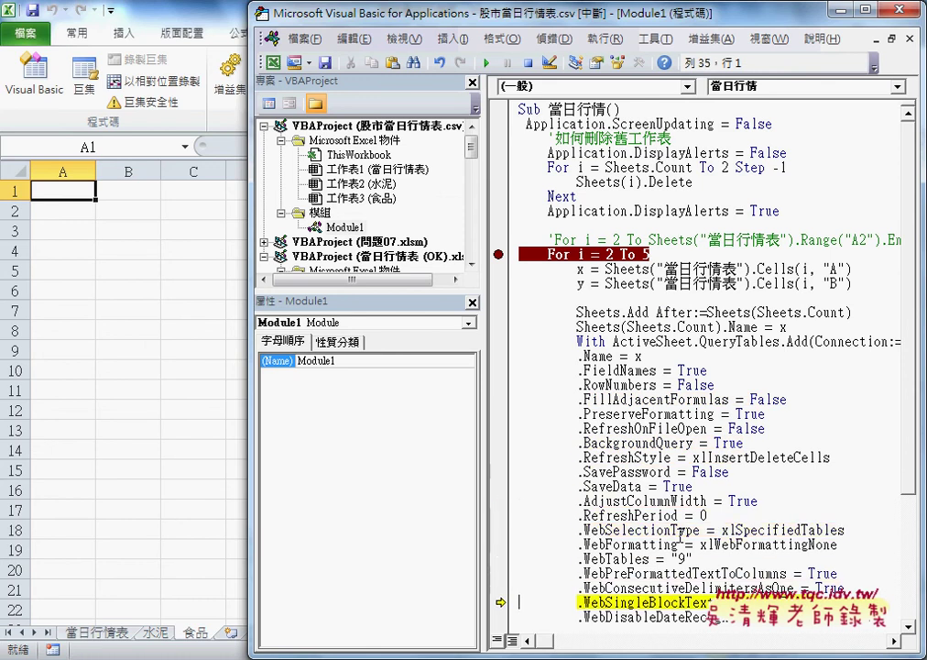
{"action": "left_click", "coordinate": [486, 62]}
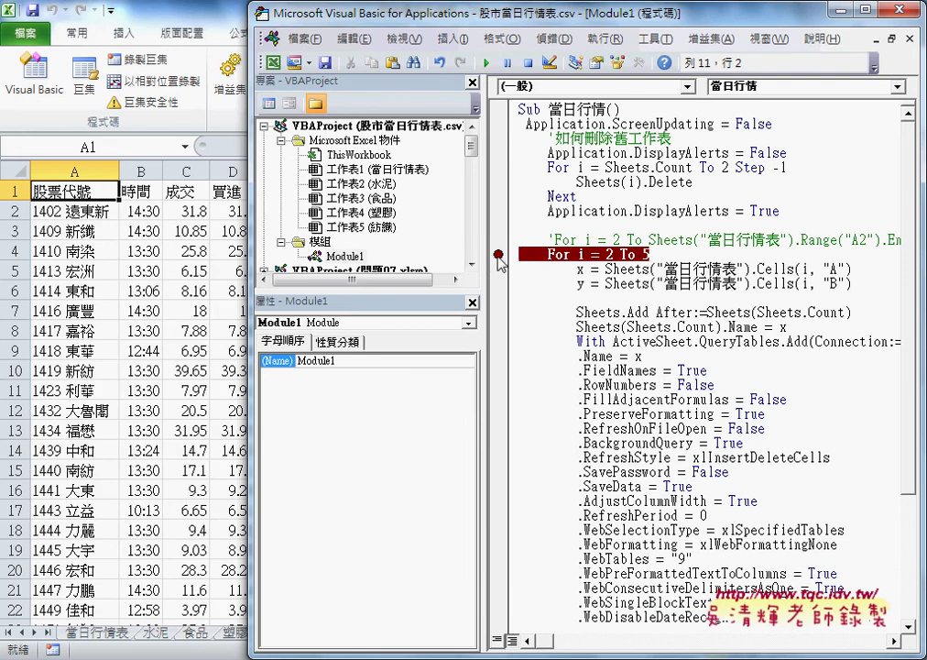
- Clear the breakpoint, uncomment the all-rows For line, and comment out For i = 2 To 5
{"action": "left_click", "coordinate": [497, 253]}
{"action": "left_click_drag", "start_coordinate": [548, 239], "coordinate": [555, 239]}
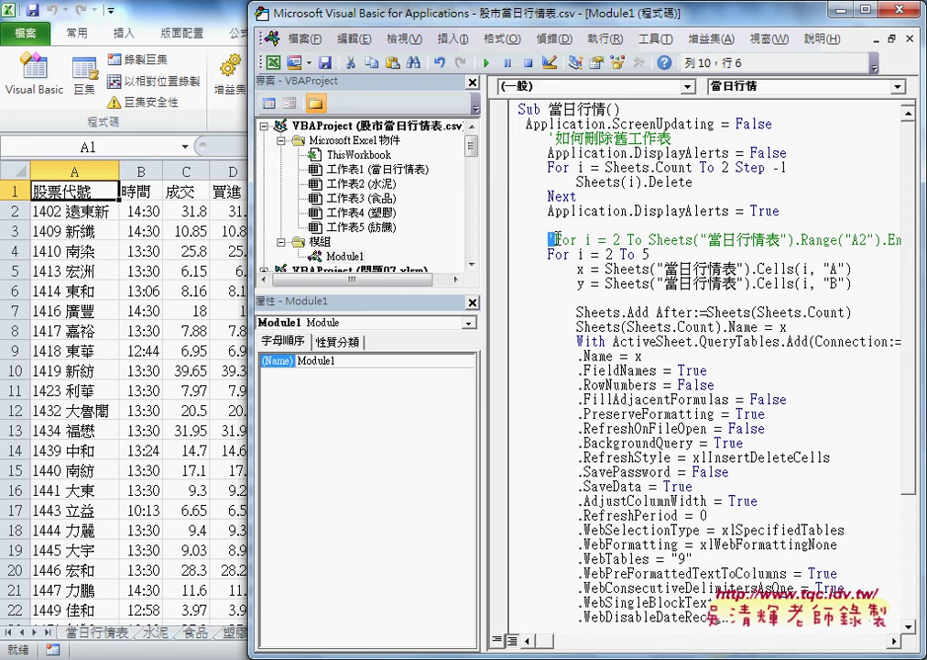
{"action": "key", "text": "Delete"}
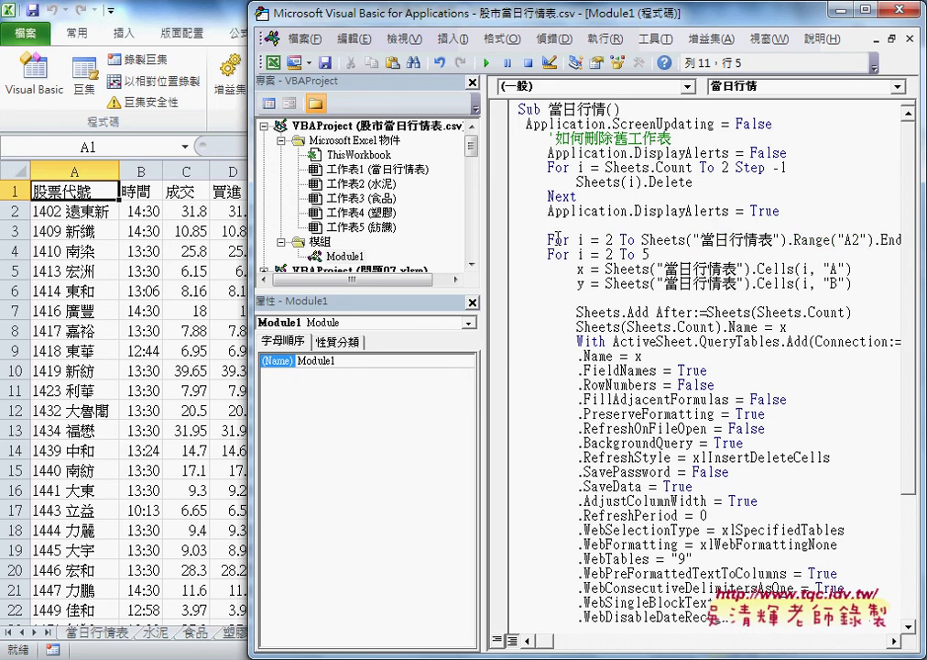
{"action": "type", "text": "'"}
{"action": "key", "text": "Down"}
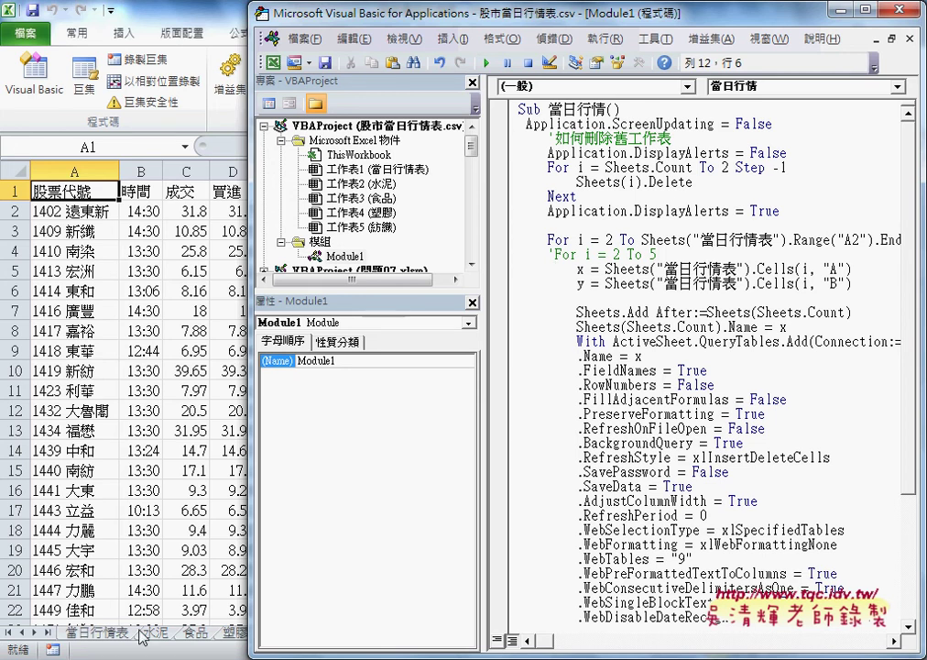
{"action": "left_click", "coordinate": [92, 508]}
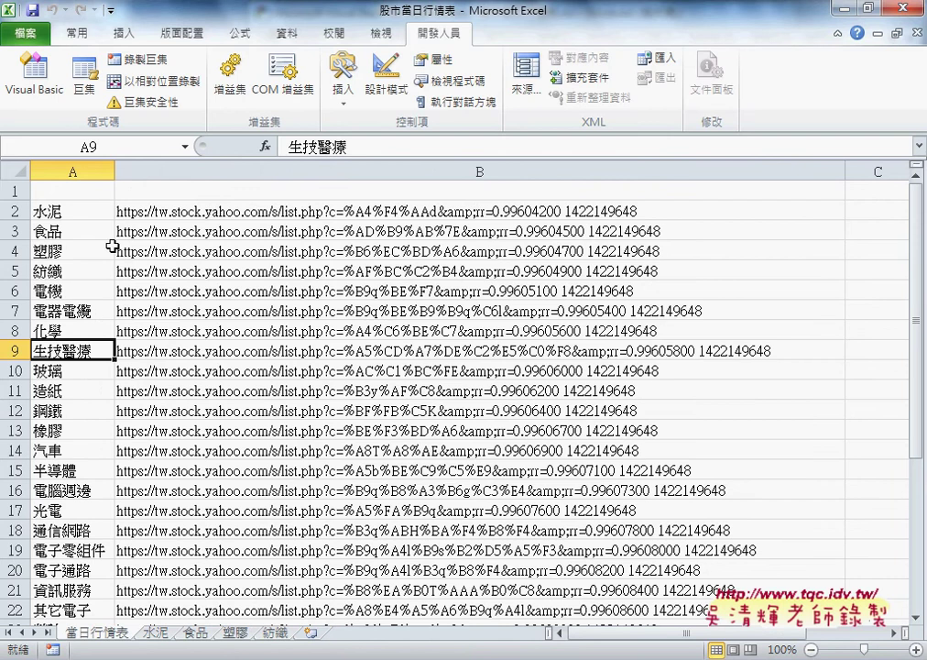
- Select the Excel category names and URLs from A2 to row 20, then bring up Chrome's Yahoo 當日行情 page
{"action": "left_click_drag", "start_coordinate": [77, 211], "coordinate": [232, 231]}
{"action": "left_click_drag", "start_coordinate": [250, 541], "coordinate": [252, 569]}
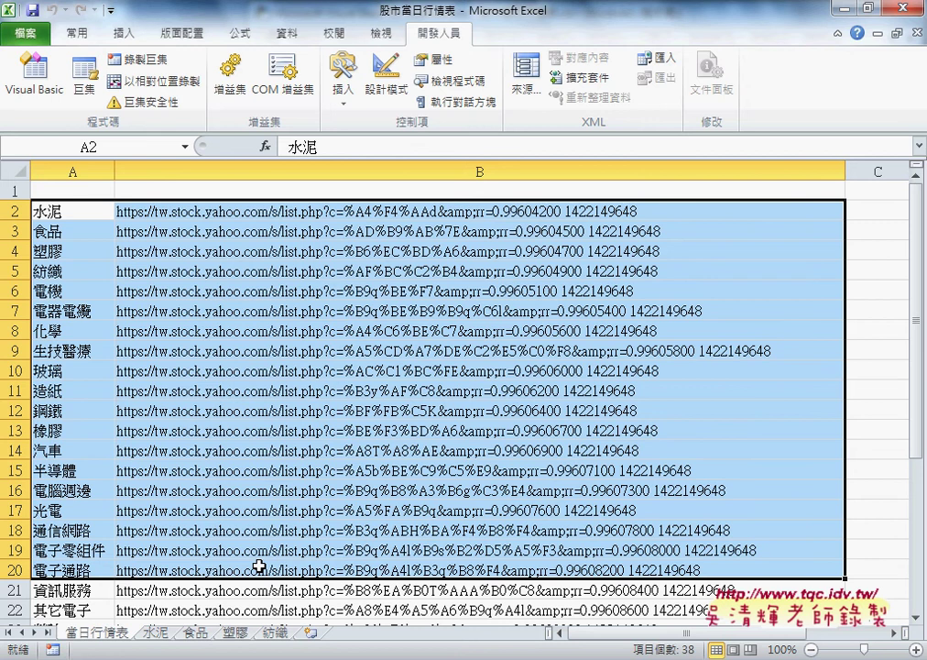
{"action": "key", "text": "alt+Tab"}
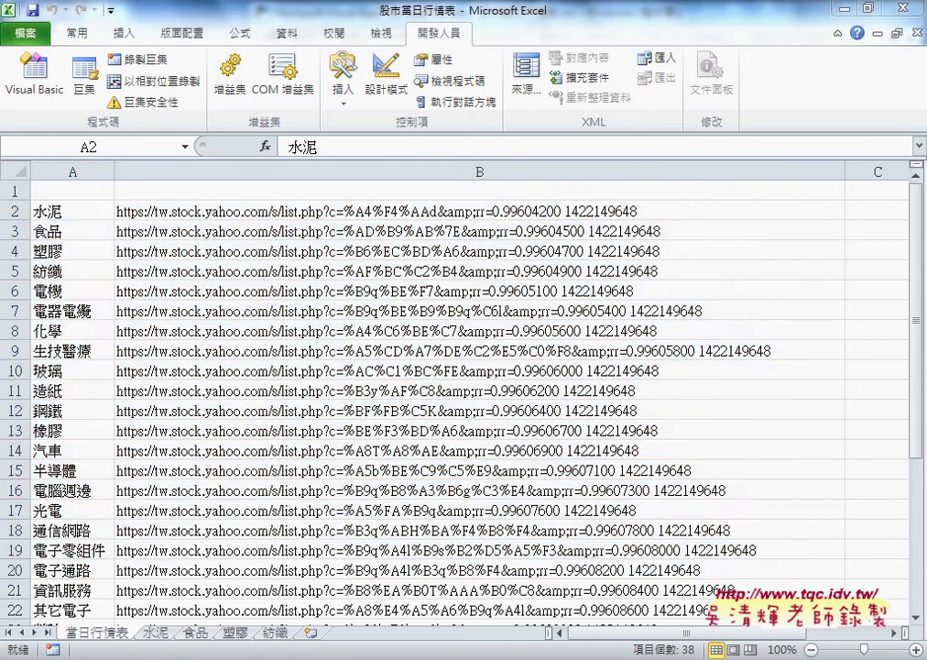
{"action": "left_click", "coordinate": [534, 9]}
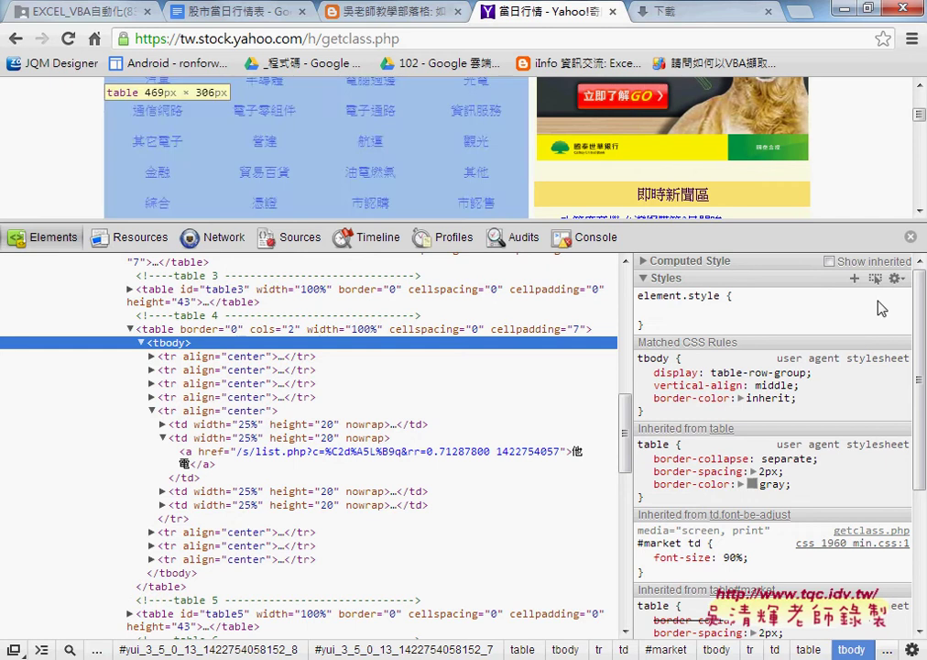
- Close the page inspector and scroll the Yahoo page to the 櫃檯買賣市場行情 list
{"action": "left_click", "coordinate": [911, 237]}
{"action": "scroll", "coordinate": [401, 356], "scroll_direction": "up", "scroll_amount": 1}
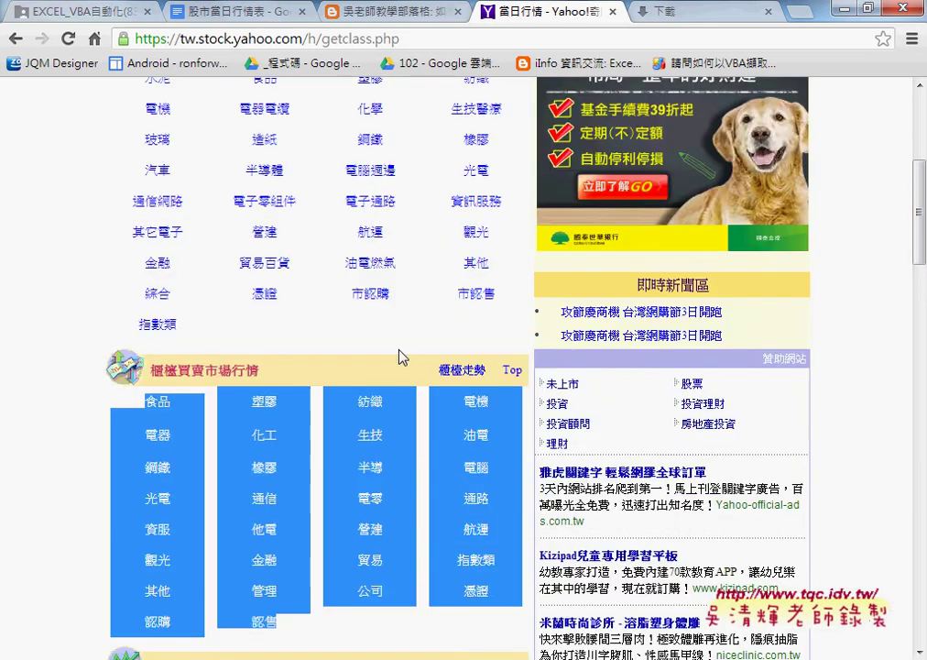
{"action": "scroll", "coordinate": [403, 357], "scroll_direction": "up", "scroll_amount": 2}
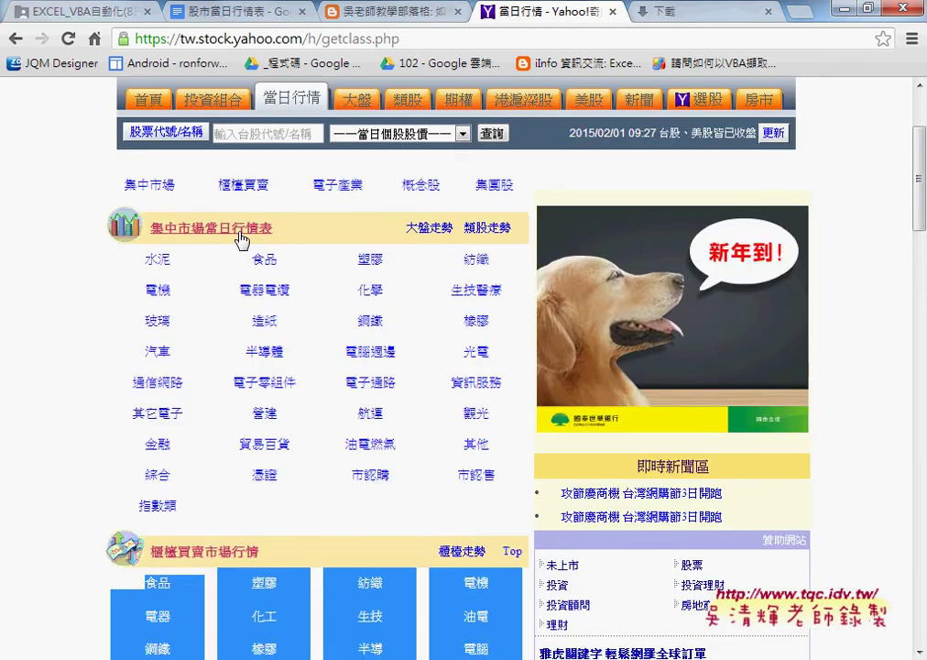
{"action": "scroll", "coordinate": [293, 266], "scroll_direction": "up", "scroll_amount": 2}
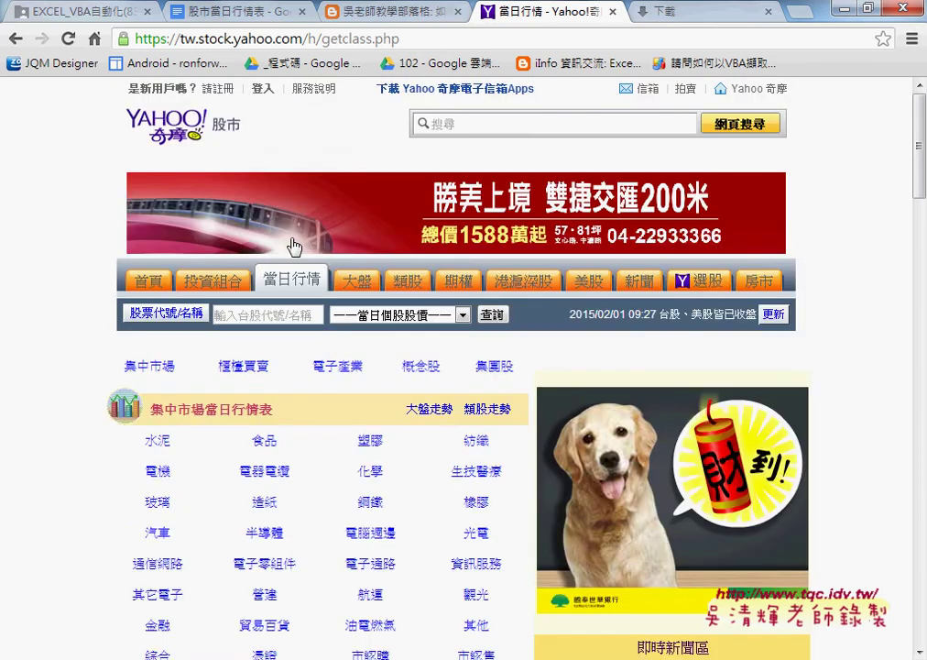
{"action": "scroll", "coordinate": [289, 289], "scroll_direction": "down", "scroll_amount": 1}
{"action": "scroll", "coordinate": [319, 355], "scroll_direction": "down", "scroll_amount": 2}
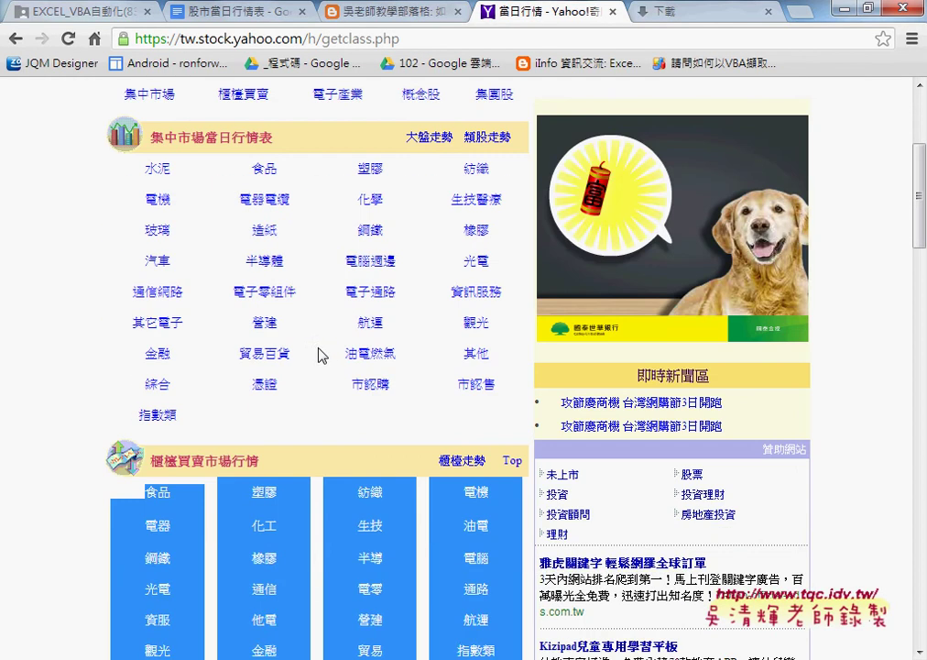
- Select the whole 櫃檯買賣 category table from its header row and right-click the selection
{"action": "left_click_drag", "start_coordinate": [146, 167], "coordinate": [233, 419]}
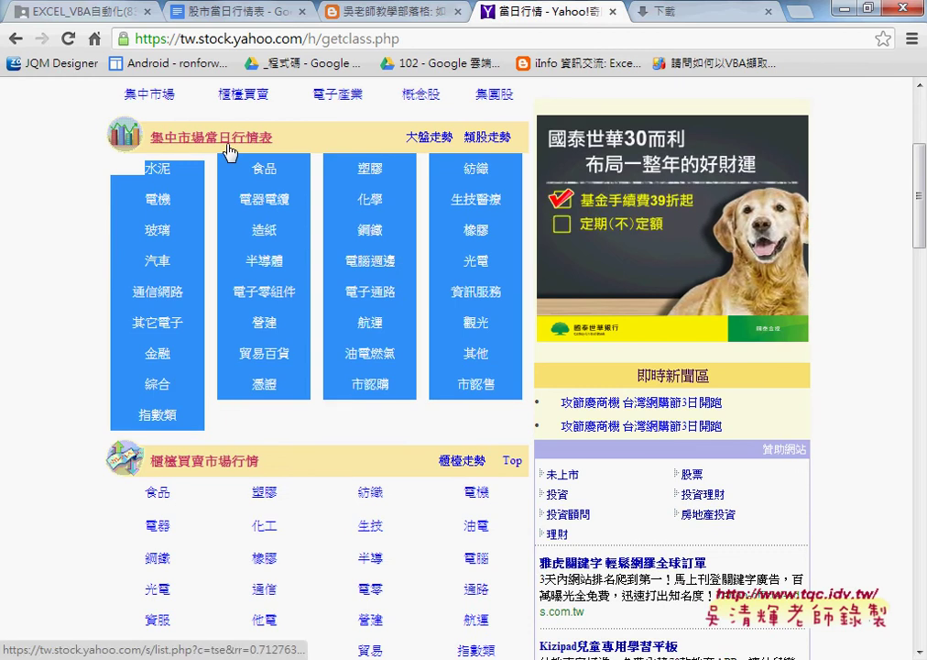
{"action": "scroll", "coordinate": [224, 469], "scroll_direction": "down", "scroll_amount": 2}
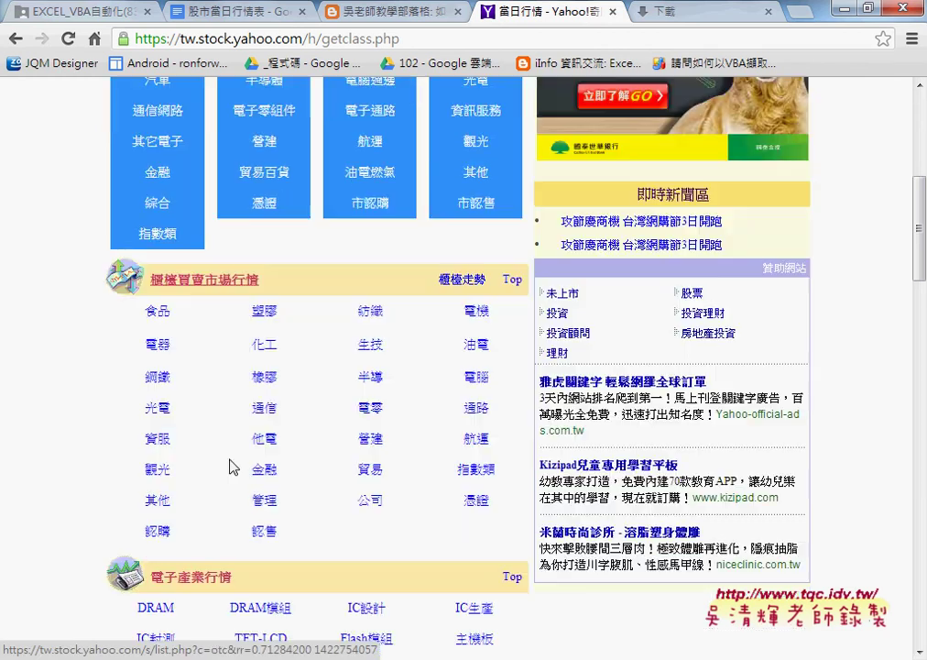
{"action": "scroll", "coordinate": [229, 292], "scroll_direction": "down", "scroll_amount": 1}
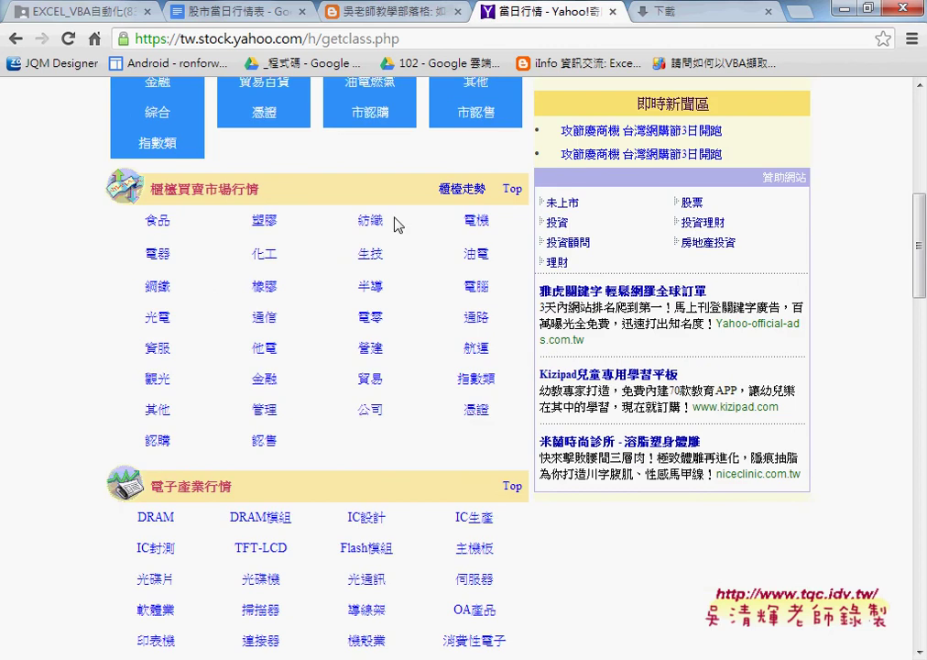
{"action": "mouse_move", "coordinate": [137, 221]}
{"action": "left_mouse_down"}
{"action": "mouse_move", "coordinate": [461, 448]}
{"action": "mouse_move", "coordinate": [323, 446]}
{"action": "left_mouse_up"}
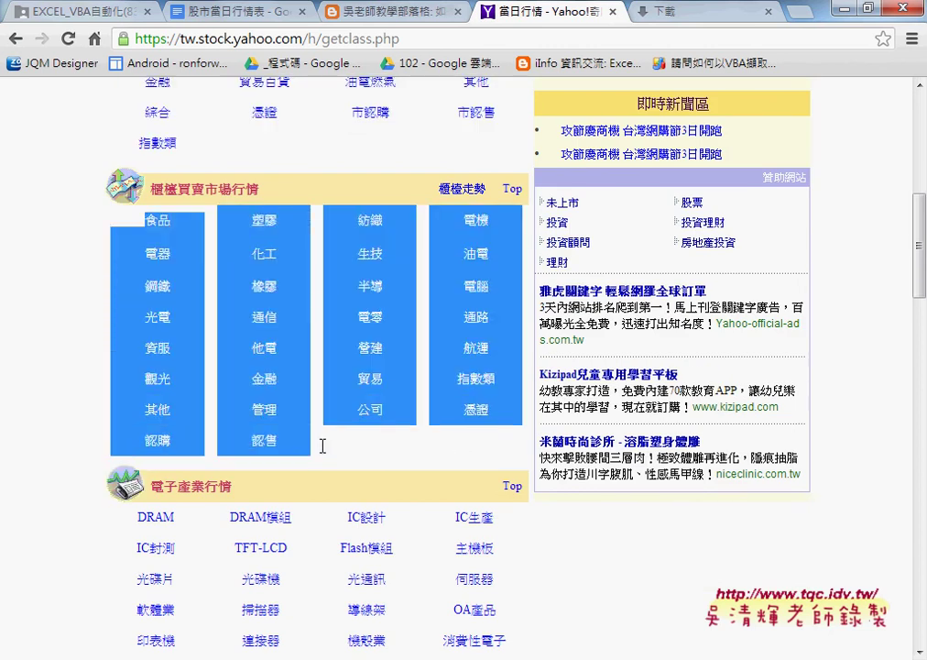
{"action": "left_click_drag", "start_coordinate": [314, 401], "coordinate": [289, 216]}
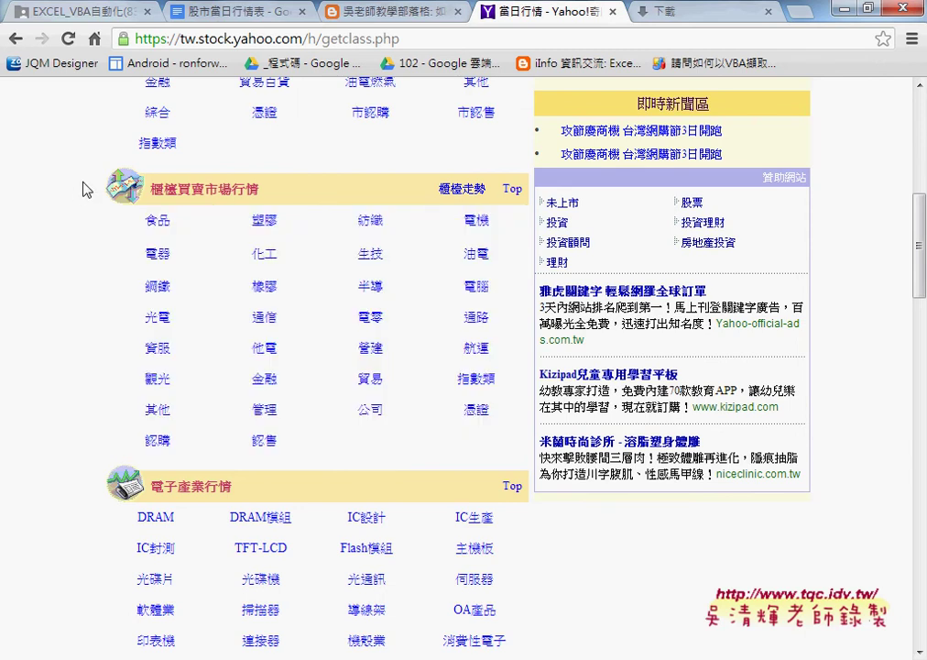
{"action": "mouse_move", "coordinate": [117, 199]}
{"action": "left_mouse_down"}
{"action": "mouse_move", "coordinate": [440, 440]}
{"action": "mouse_move", "coordinate": [357, 439]}
{"action": "left_mouse_up"}
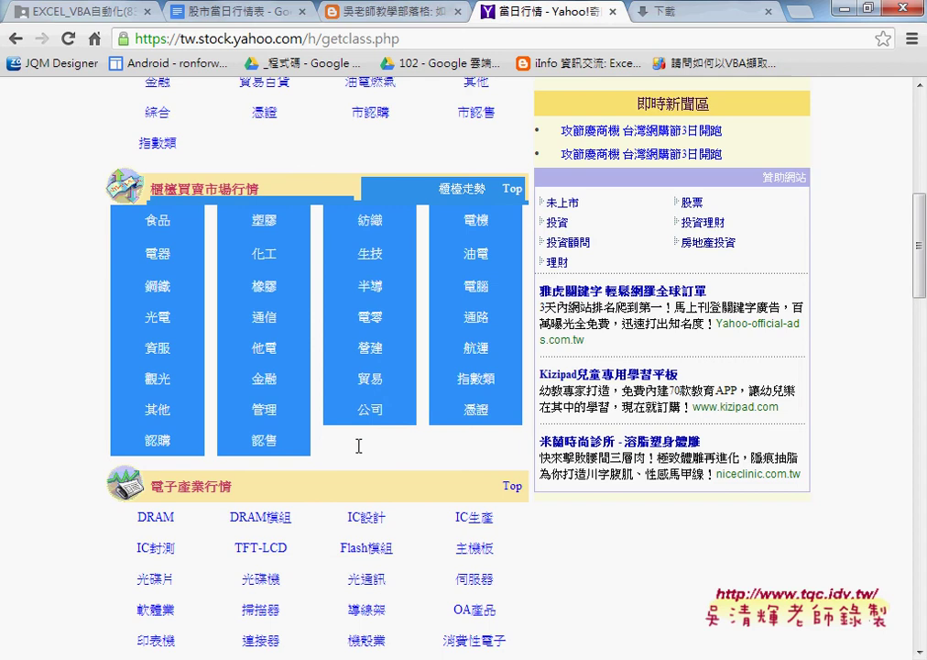
{"action": "right_click", "coordinate": [391, 333]}
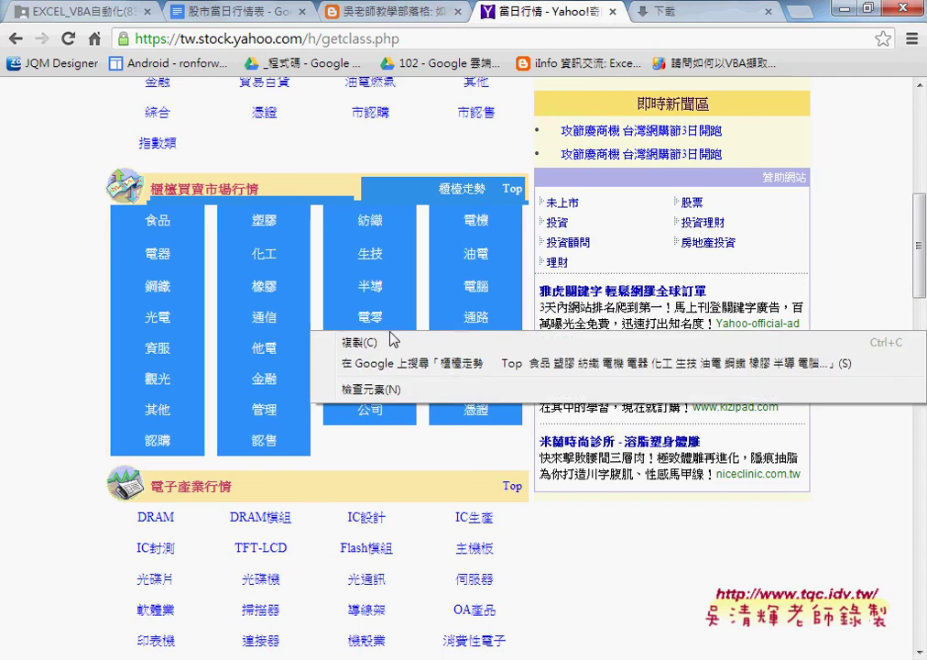
- Inspect the selection and pick the category table's tbody element in the inspector
{"action": "left_click", "coordinate": [394, 392]}
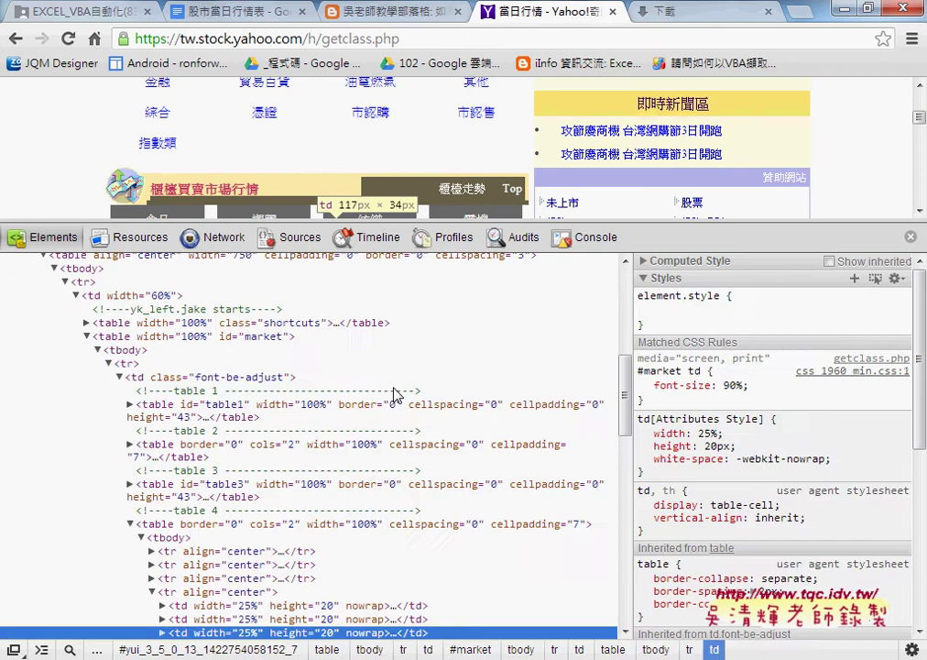
{"action": "scroll", "coordinate": [394, 394], "scroll_direction": "down", "scroll_amount": 2}
{"action": "scroll", "coordinate": [321, 410], "scroll_direction": "down", "scroll_amount": 5}
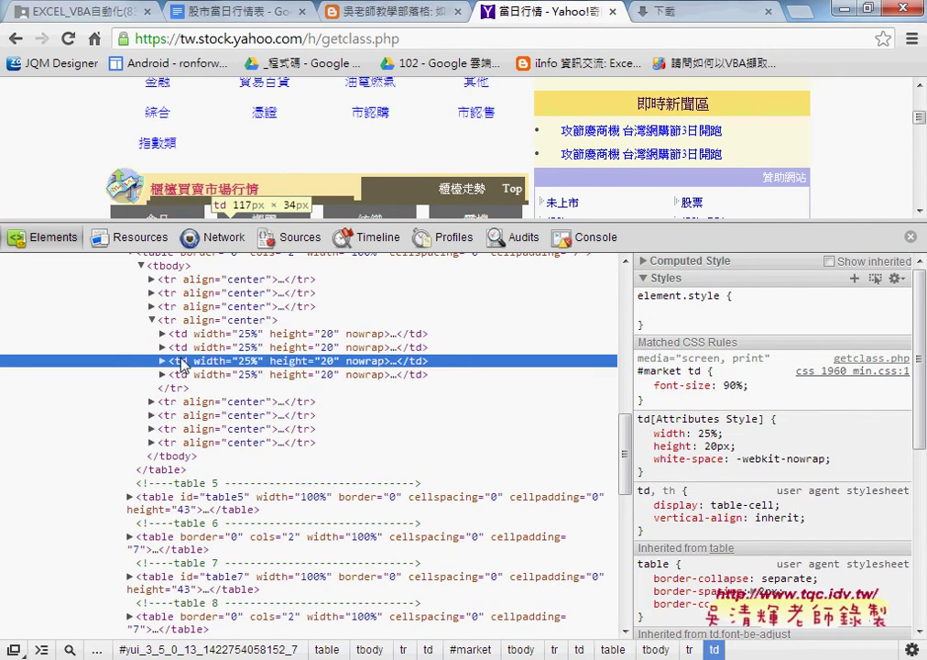
{"action": "scroll", "coordinate": [232, 371], "scroll_direction": "up", "scroll_amount": 2}
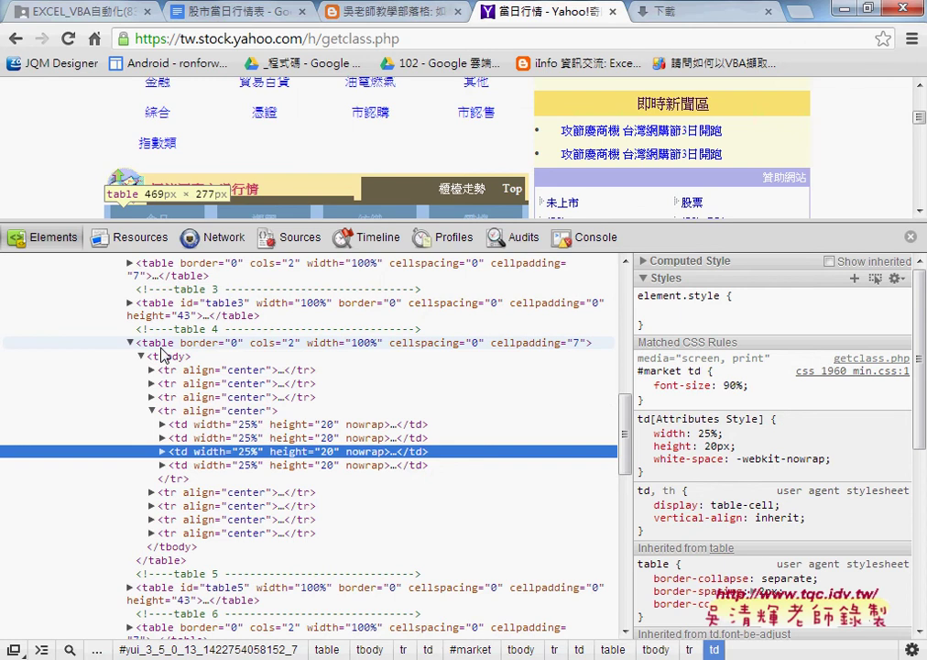
{"action": "left_click", "coordinate": [161, 348]}
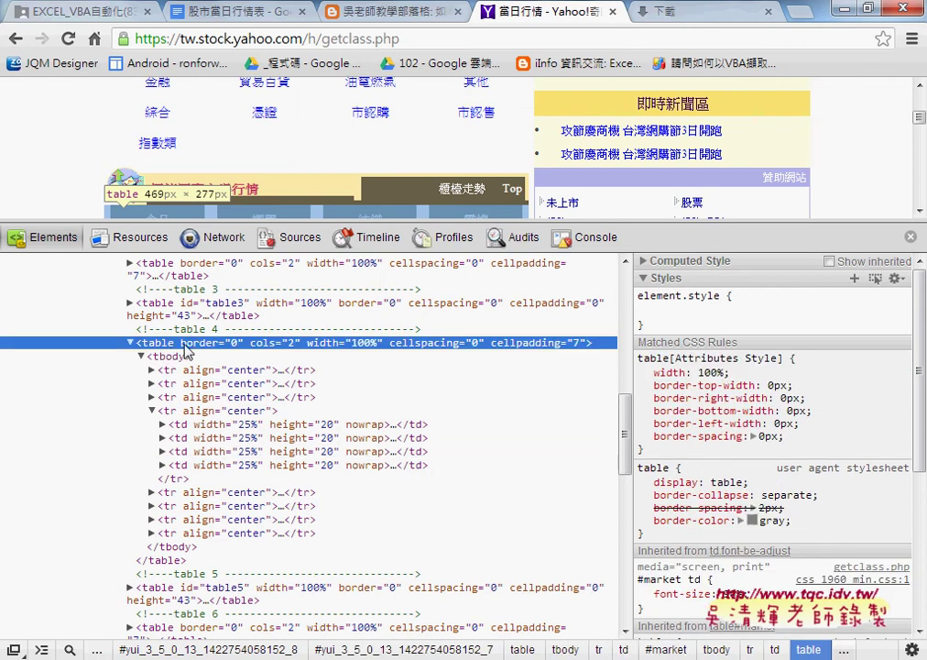
{"action": "left_click", "coordinate": [188, 358]}
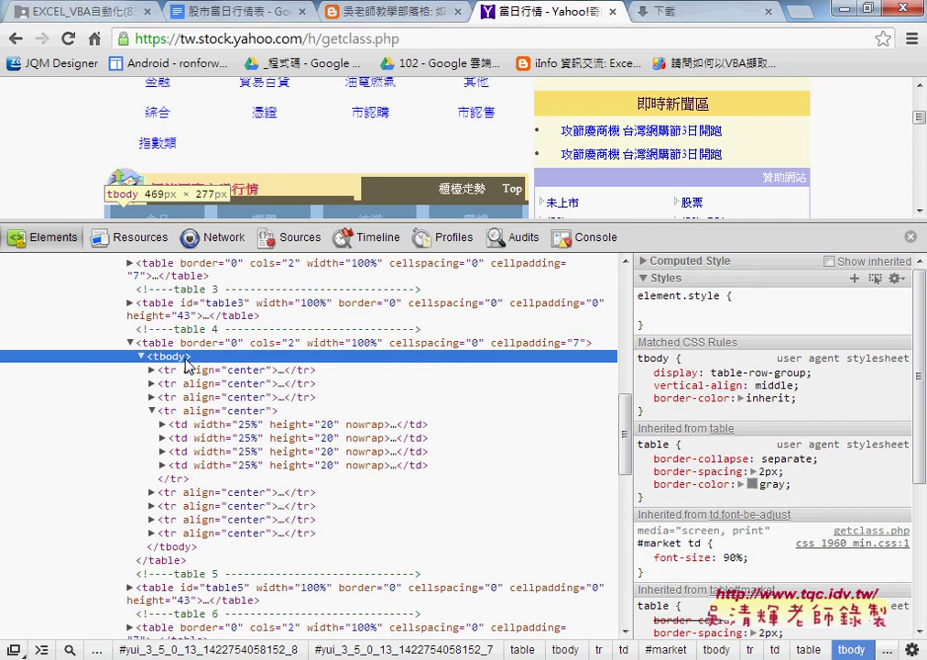
- Copy the tbody element as HTML and paste it into the Word document
{"action": "right_click", "coordinate": [186, 360]}
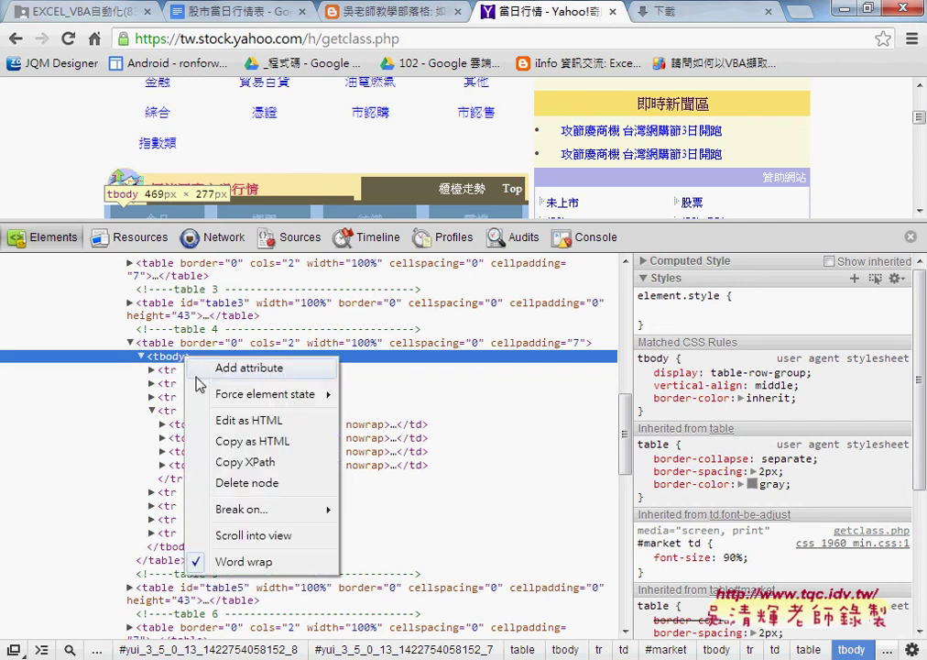
{"action": "left_click", "coordinate": [252, 442]}
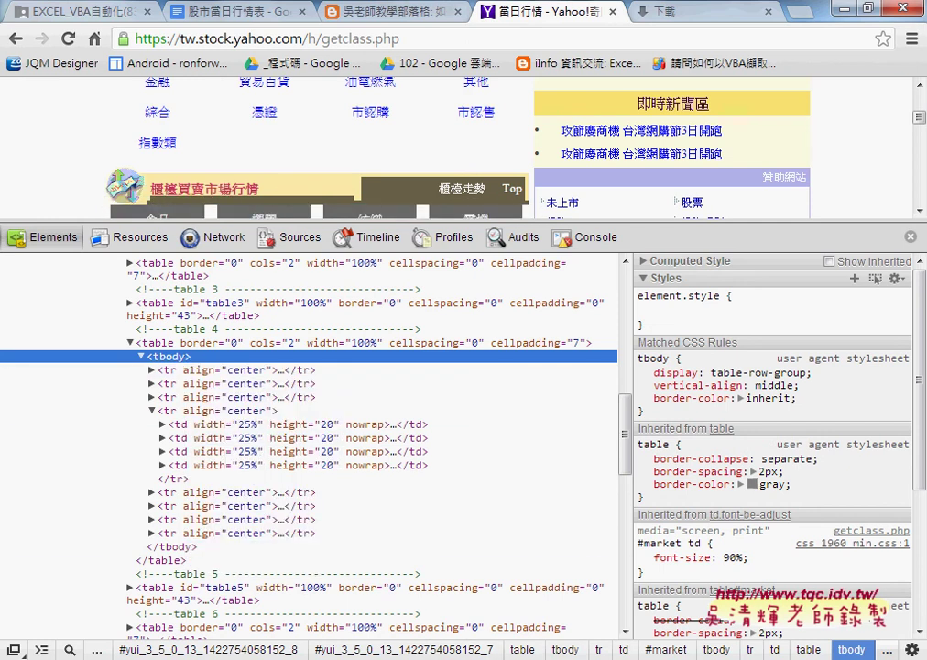
{"action": "key", "text": "alt+Tab"}
{"action": "left_click", "coordinate": [411, 355]}
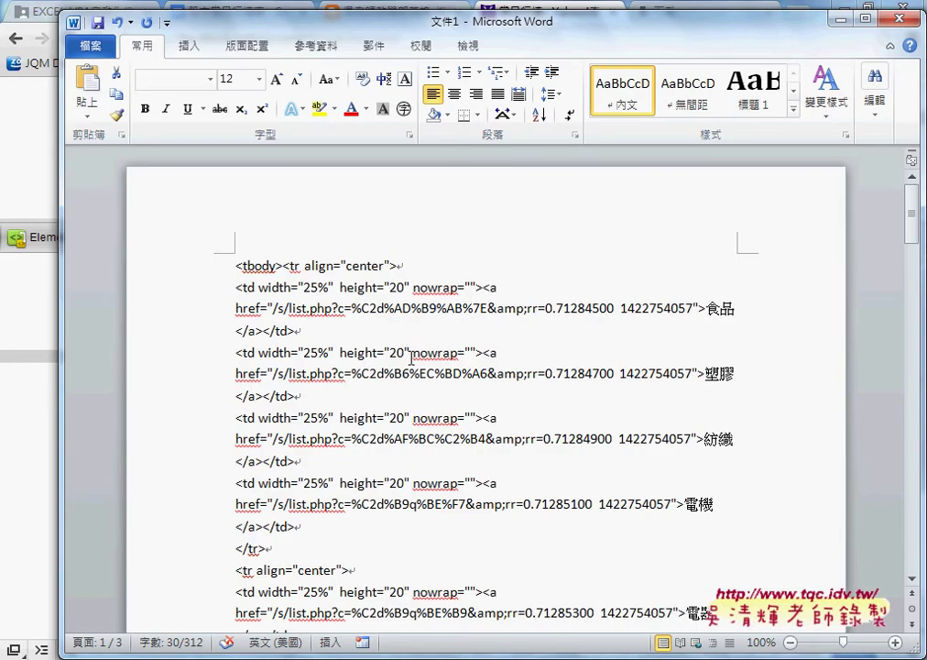
- Delete the leading <tbody>, <tr> and first <td> tags before the 食品 link
{"action": "key", "text": "ctrl+a"}
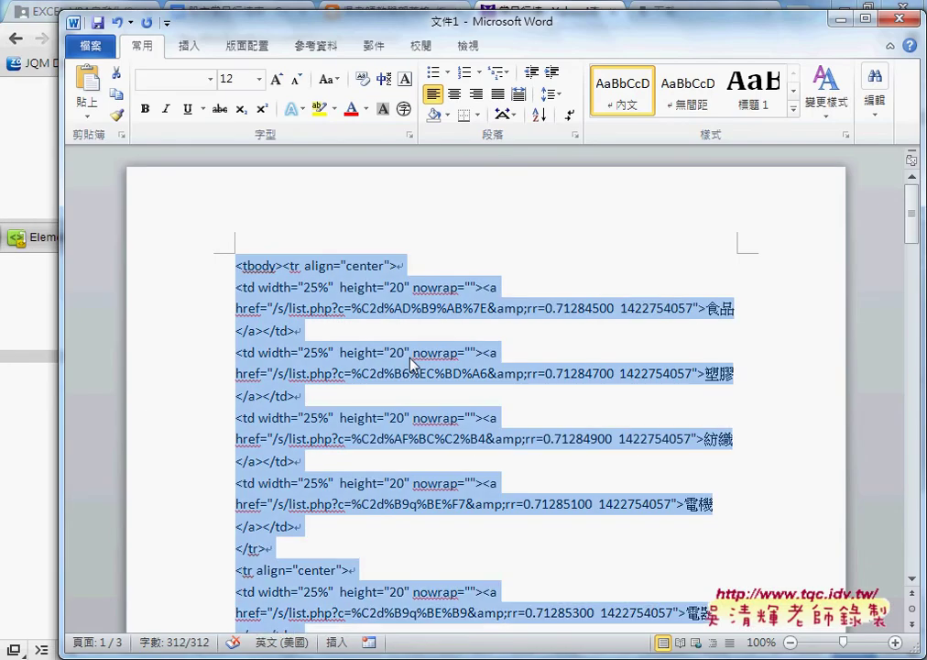
{"action": "key", "text": "ctrl+End"}
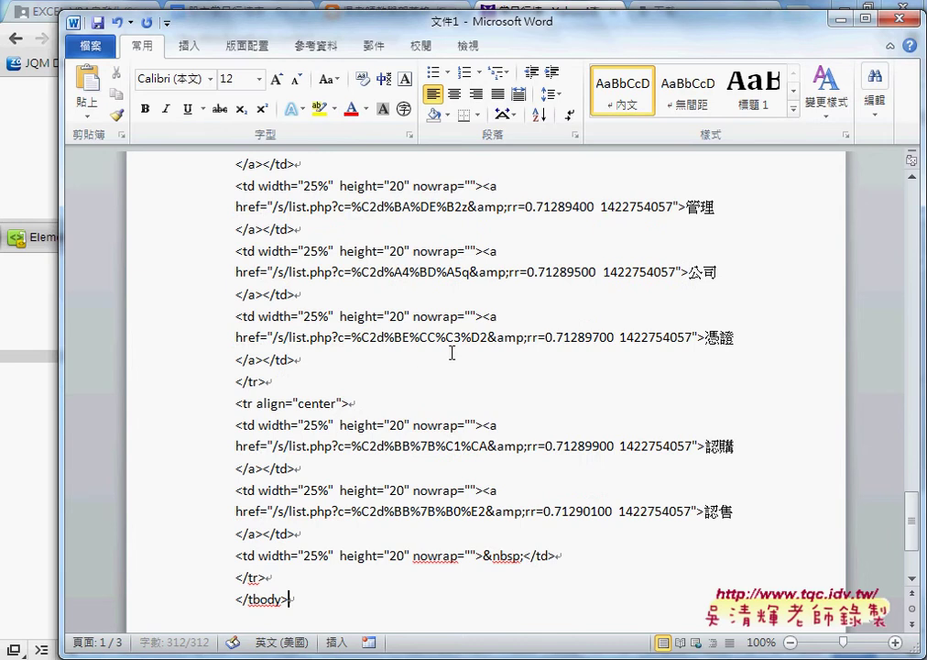
{"action": "left_click_drag", "start_coordinate": [911, 519], "coordinate": [911, 202]}
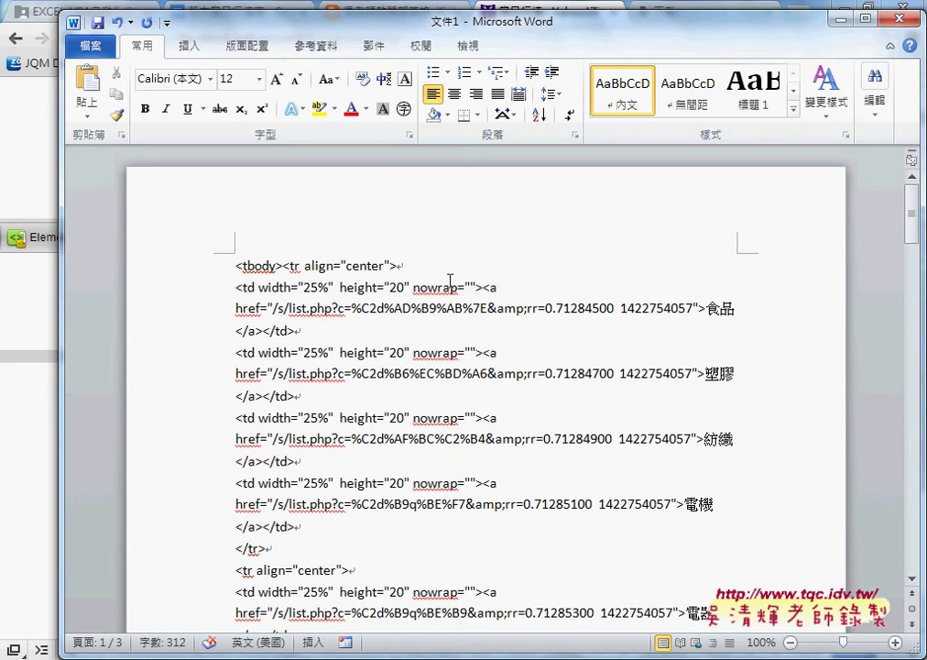
{"action": "left_click_drag", "start_coordinate": [483, 286], "coordinate": [234, 266]}
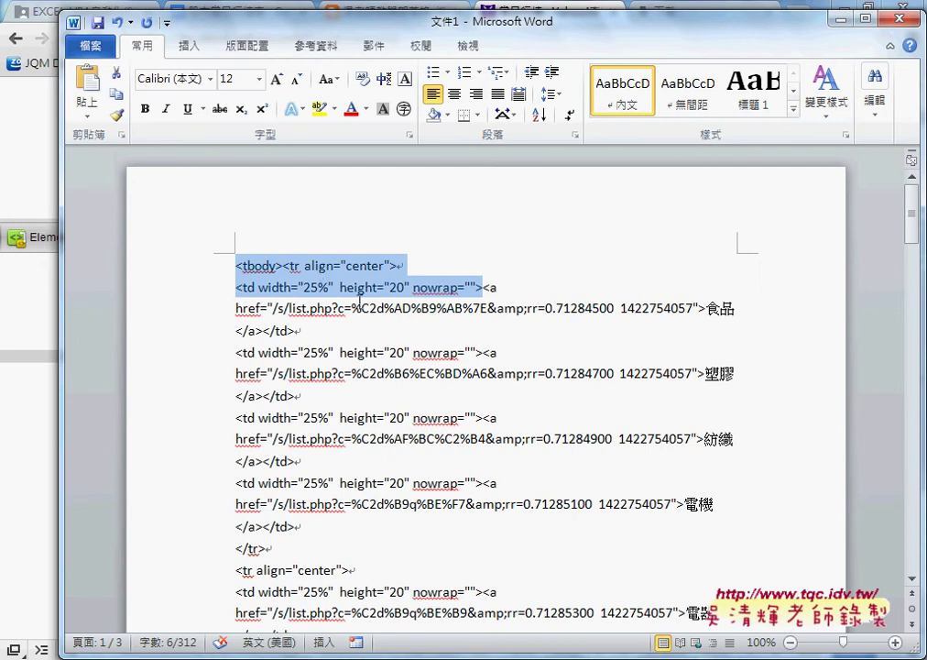
{"action": "key", "text": "Delete"}
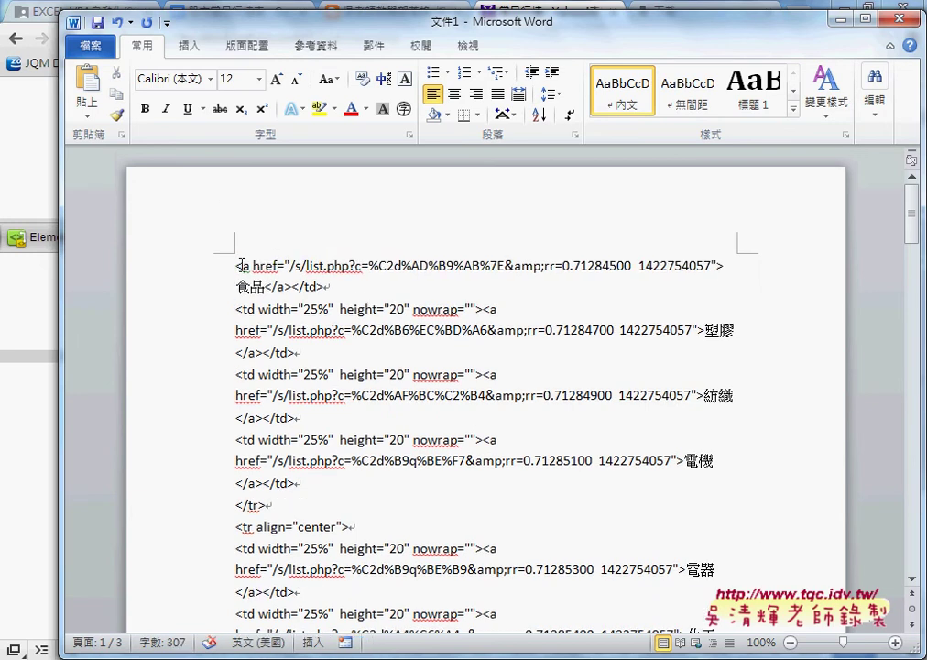
- Select the <a href="/s/list.php?c= prefix at the start of the first link line
{"action": "mouse_move", "coordinate": [240, 266]}
{"action": "left_mouse_down"}
{"action": "mouse_move", "coordinate": [579, 268]}
{"action": "mouse_move", "coordinate": [309, 258]}
{"action": "left_mouse_up"}
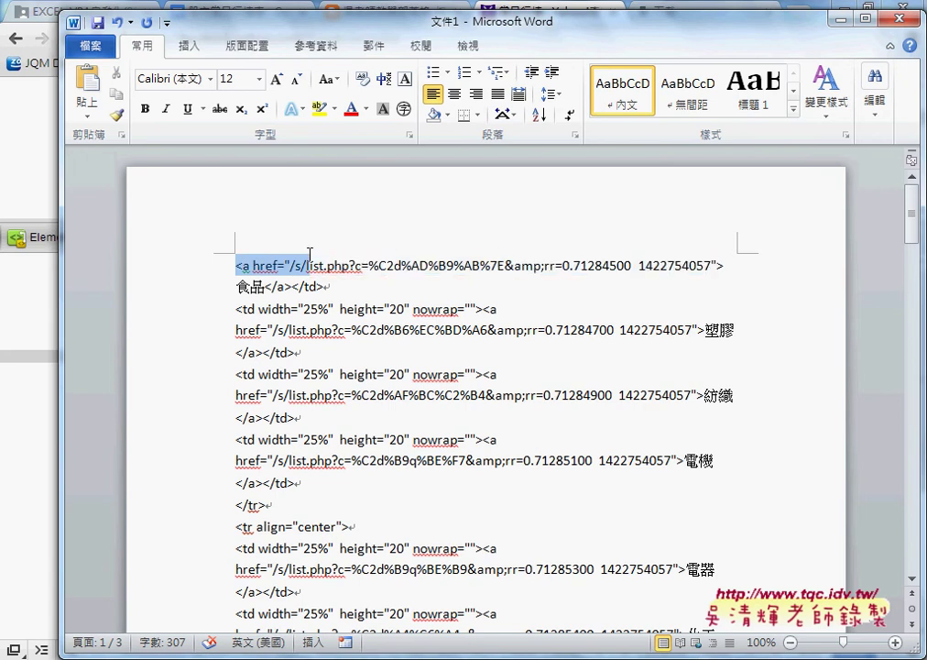
{"action": "mouse_move", "coordinate": [309, 258]}
{"action": "left_mouse_down"}
{"action": "mouse_move", "coordinate": [289, 258]}
{"action": "mouse_move", "coordinate": [304, 273]}
{"action": "left_mouse_up"}
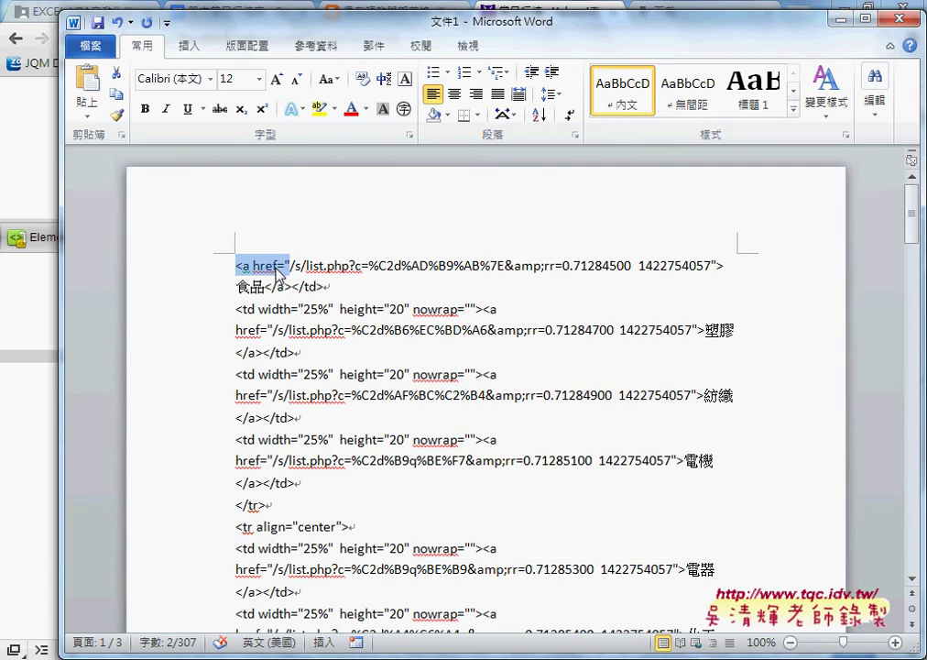
{"action": "left_click_drag", "start_coordinate": [290, 265], "coordinate": [362, 267]}
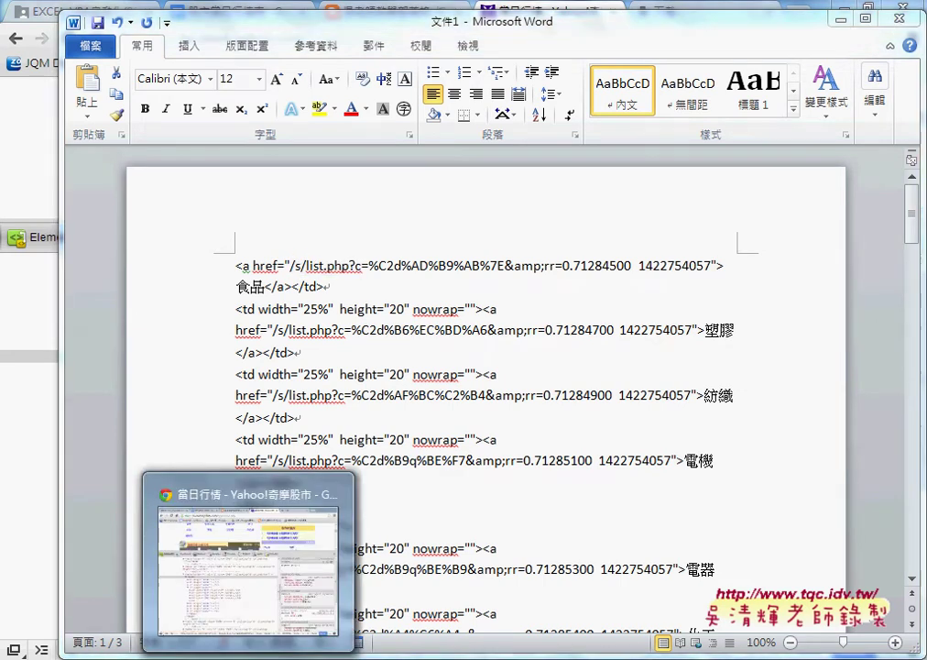
{"action": "left_click", "coordinate": [248, 528]}
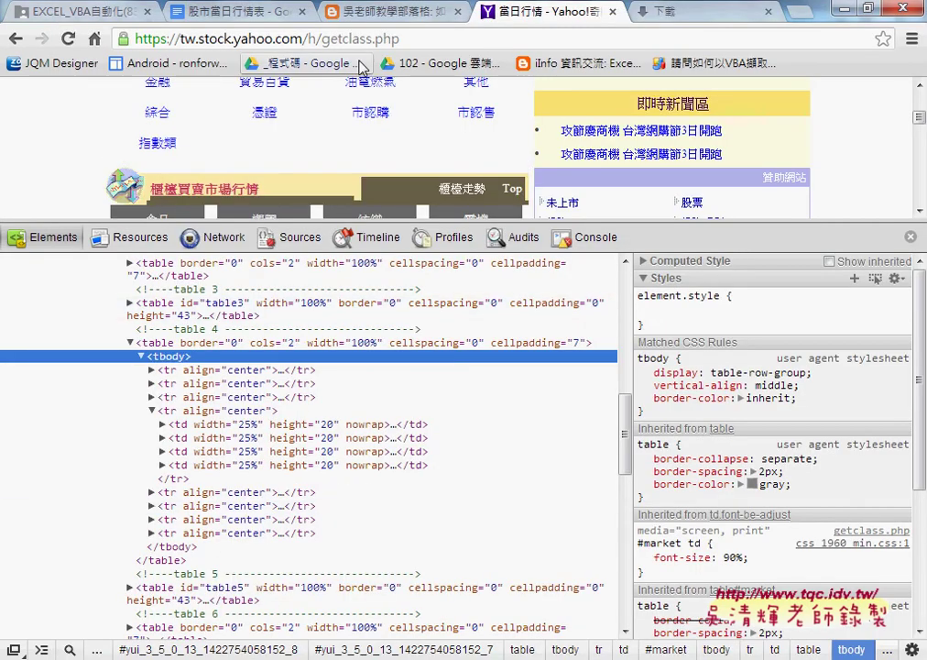
{"action": "left_click", "coordinate": [909, 236]}
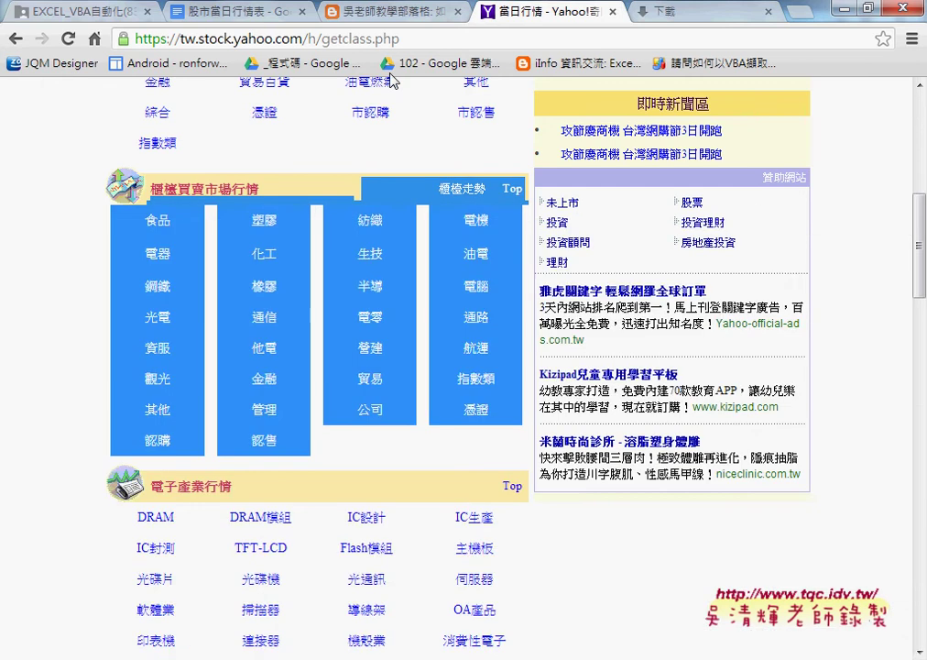
{"action": "left_click", "coordinate": [299, 37]}
{"action": "left_click", "coordinate": [316, 39]}
{"action": "left_click_drag", "start_coordinate": [308, 40], "coordinate": [178, 43]}
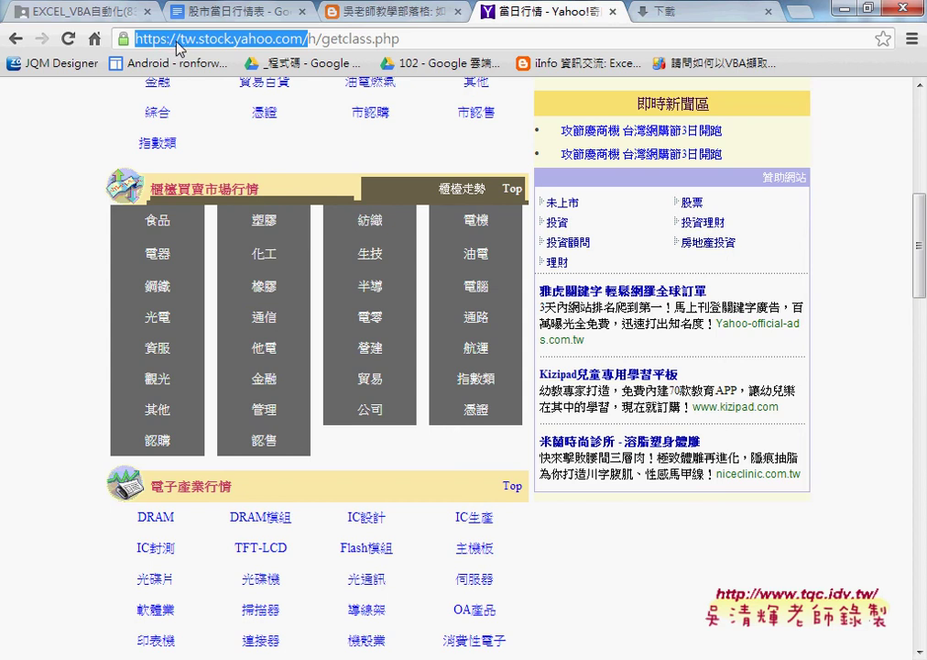
{"action": "right_click", "coordinate": [280, 39]}
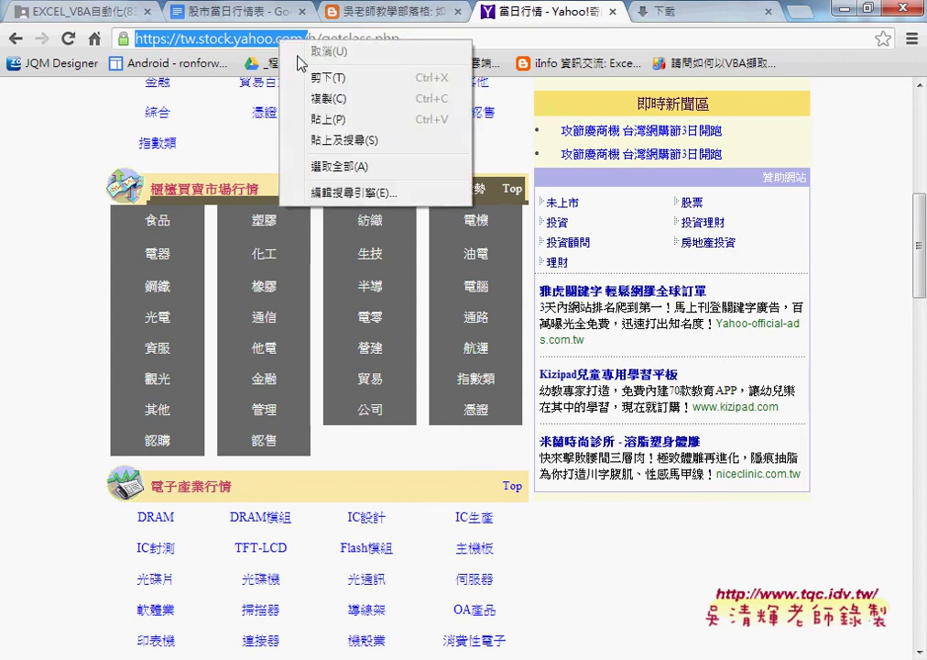
{"action": "left_click", "coordinate": [335, 101]}
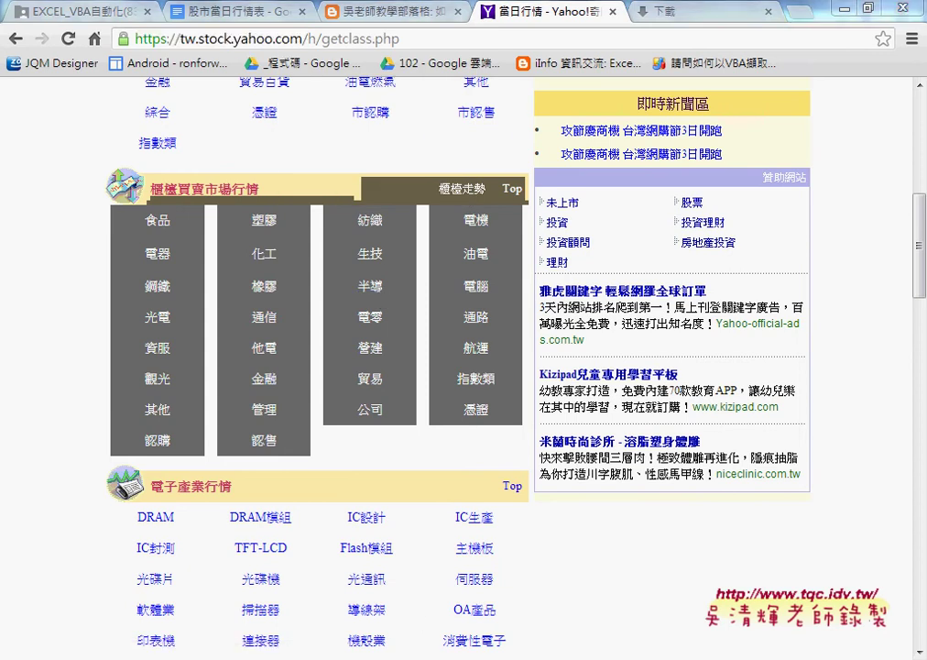
{"action": "key", "text": "alt+Tab"}
{"action": "left_click", "coordinate": [331, 266]}
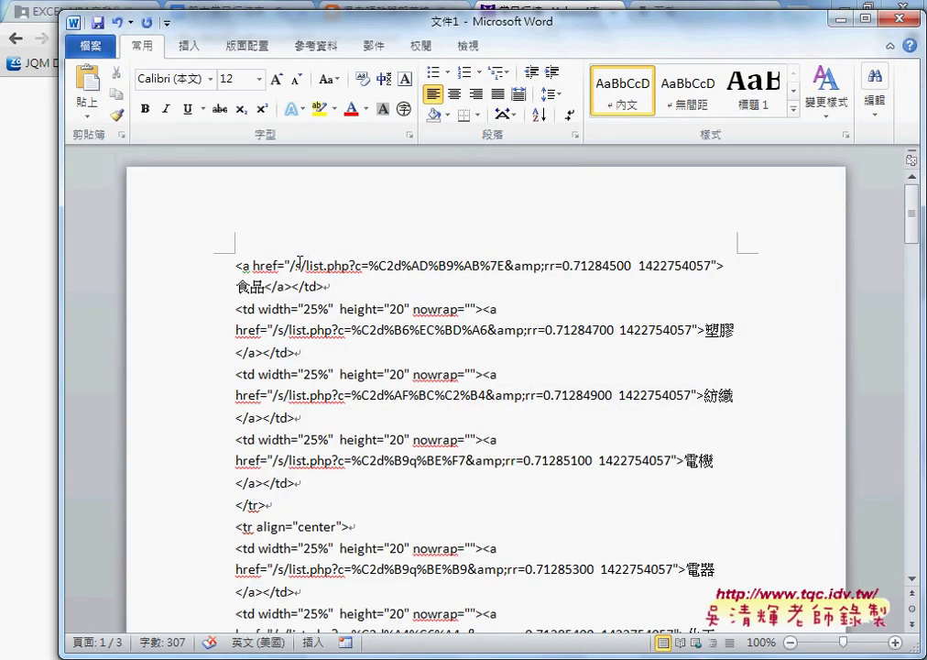
- Select the <a href="/ prefix, then paste the base web address as the Find and Replace replacement
{"action": "left_click_drag", "start_coordinate": [293, 265], "coordinate": [239, 266]}
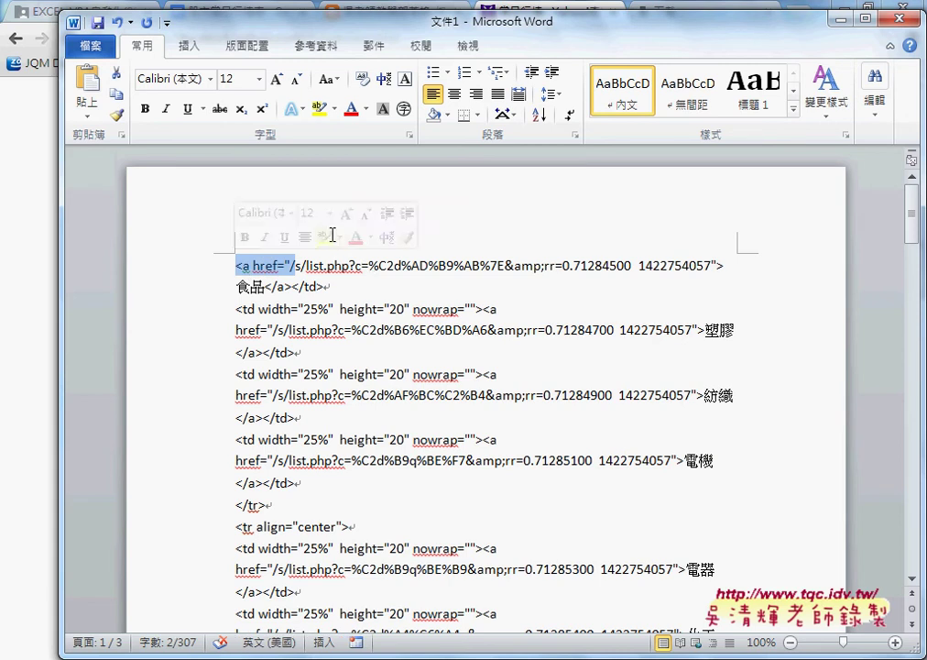
{"action": "key", "text": "ctrl+h"}
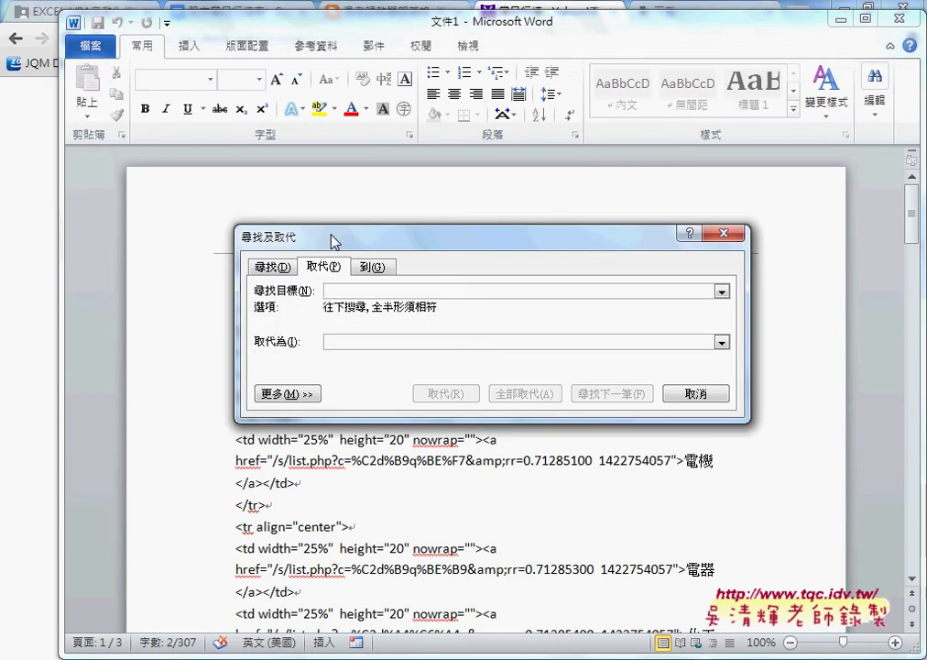
{"action": "left_click_drag", "start_coordinate": [339, 245], "coordinate": [290, 379]}
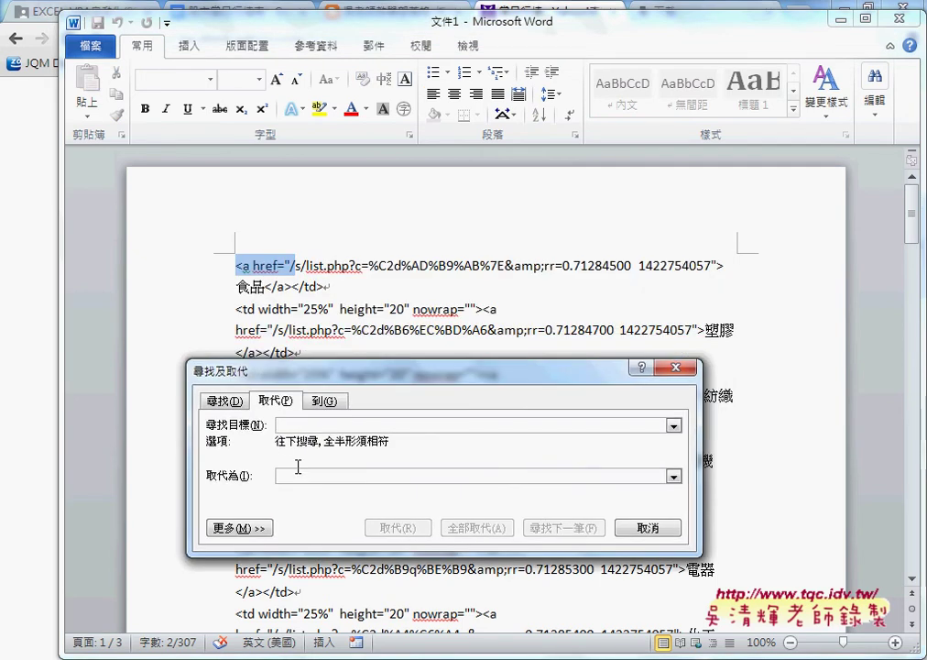
{"action": "left_click", "coordinate": [304, 477]}
{"action": "key", "text": "ctrl+v"}
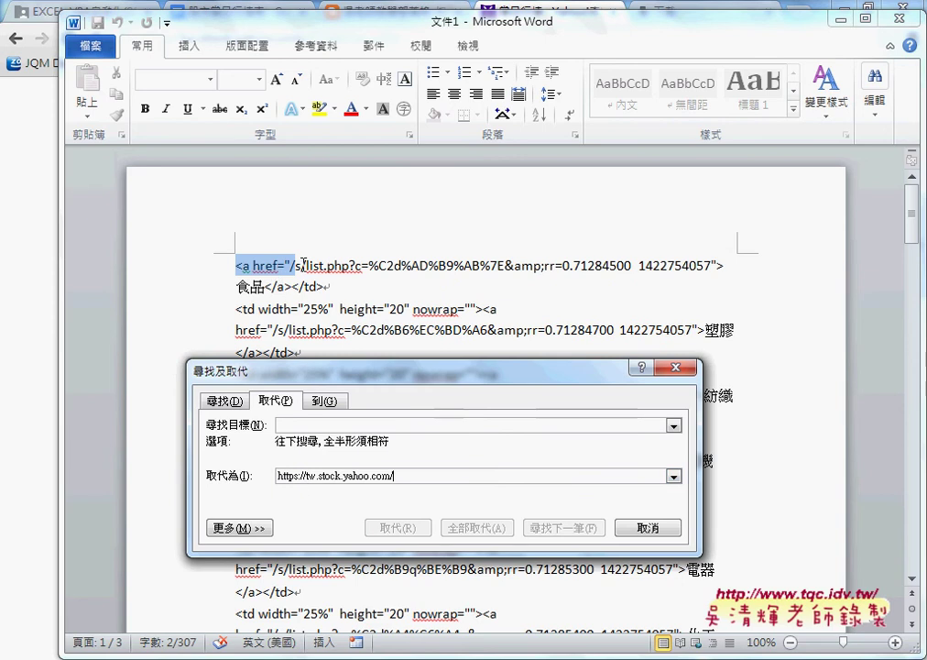
- Use <a href="/ as the search text and replace all 31 occurrences
{"action": "left_click", "coordinate": [273, 269]}
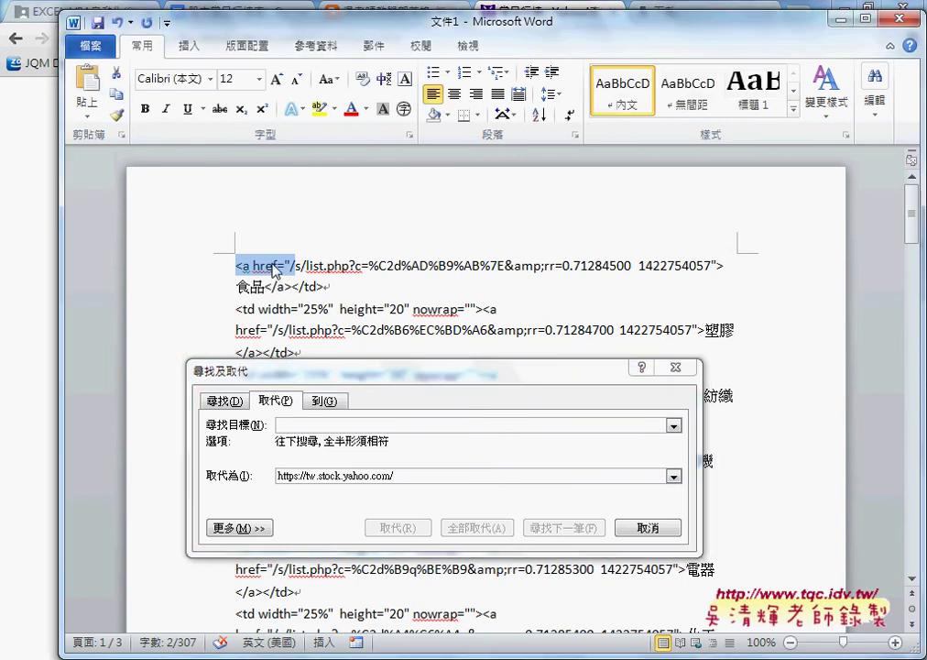
{"action": "right_click", "coordinate": [273, 269]}
{"action": "left_click", "coordinate": [310, 294]}
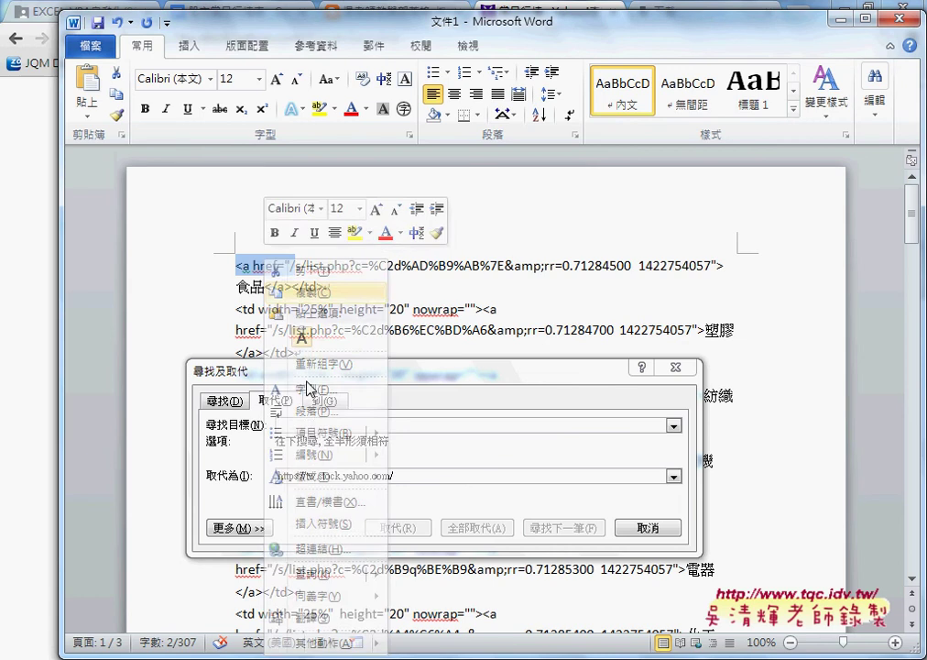
{"action": "left_click", "coordinate": [313, 425]}
{"action": "right_click", "coordinate": [313, 425]}
{"action": "left_click", "coordinate": [394, 475]}
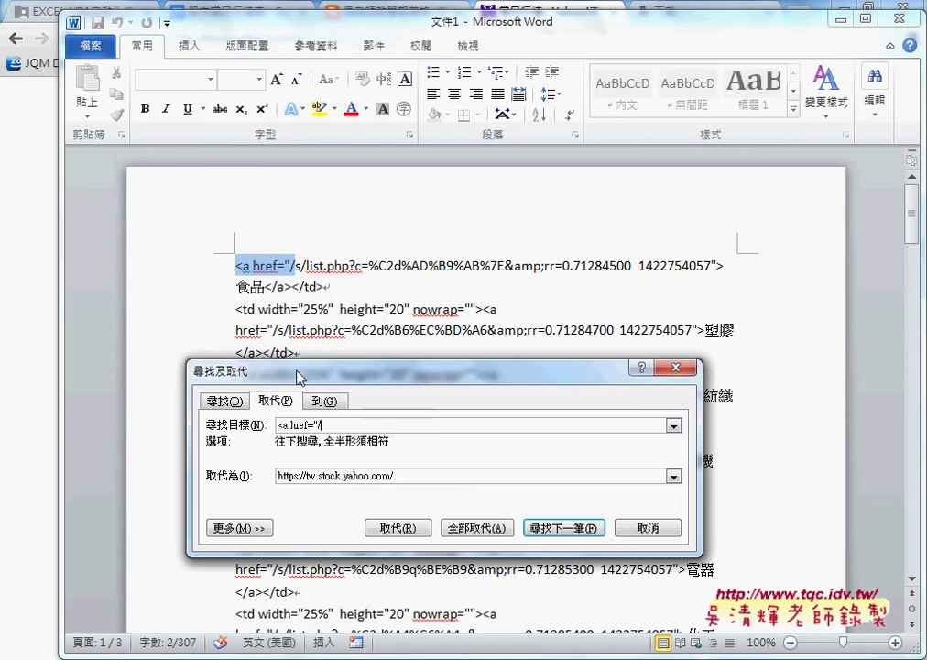
{"action": "left_click", "coordinate": [461, 529]}
{"action": "left_click", "coordinate": [428, 381]}
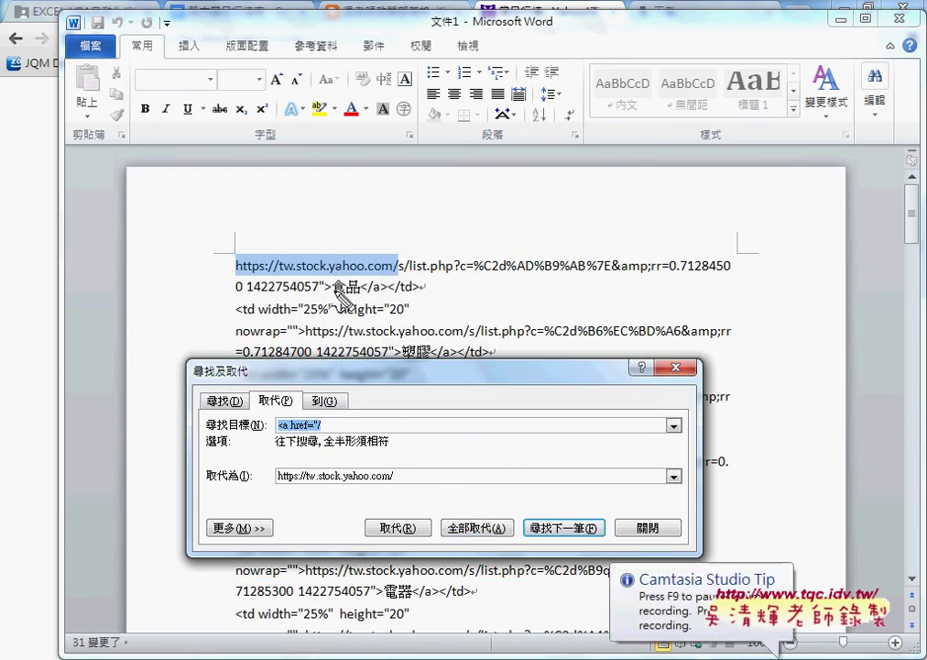
- Select parts of the updated link lines to check the full addresses
{"action": "mouse_move", "coordinate": [380, 486]}
{"action": "left_mouse_down"}
{"action": "mouse_move", "coordinate": [217, 448]}
{"action": "mouse_move", "coordinate": [222, 288]}
{"action": "mouse_move", "coordinate": [392, 272]}
{"action": "mouse_move", "coordinate": [703, 272]}
{"action": "left_mouse_up"}
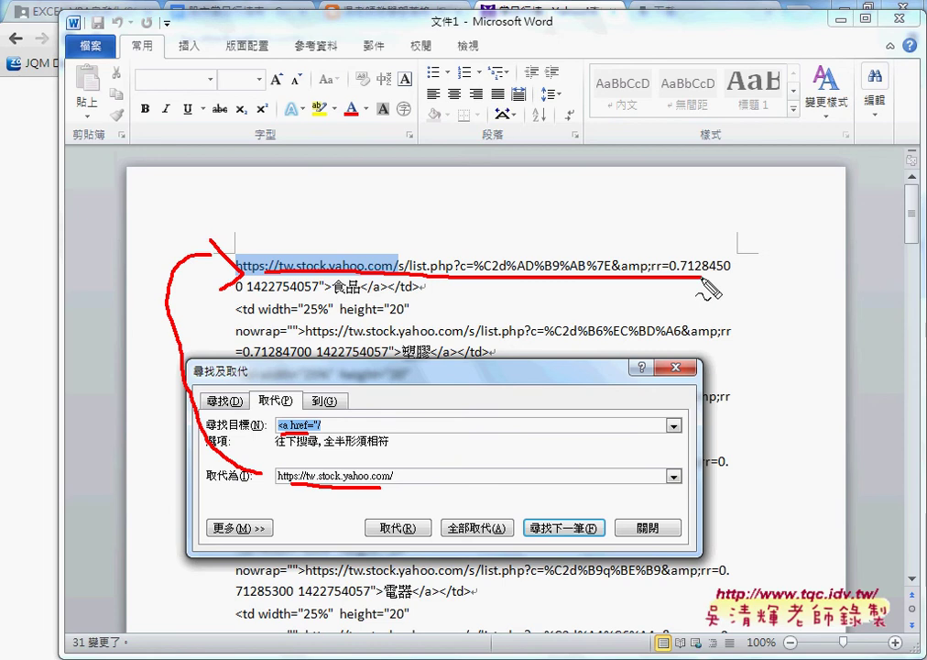
{"action": "left_click_drag", "start_coordinate": [248, 295], "coordinate": [316, 294]}
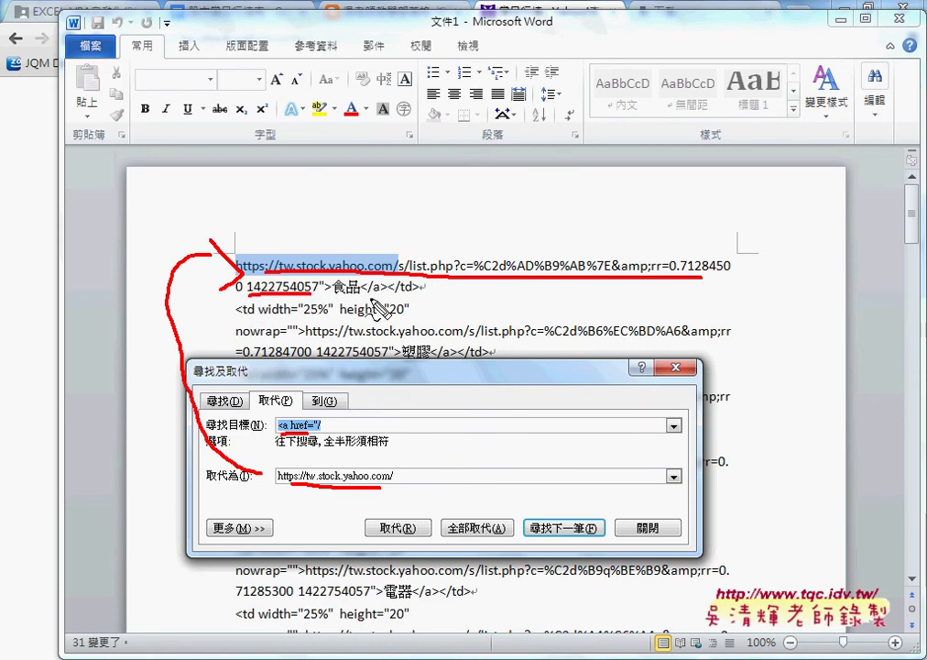
{"action": "left_click_drag", "start_coordinate": [362, 295], "coordinate": [411, 295]}
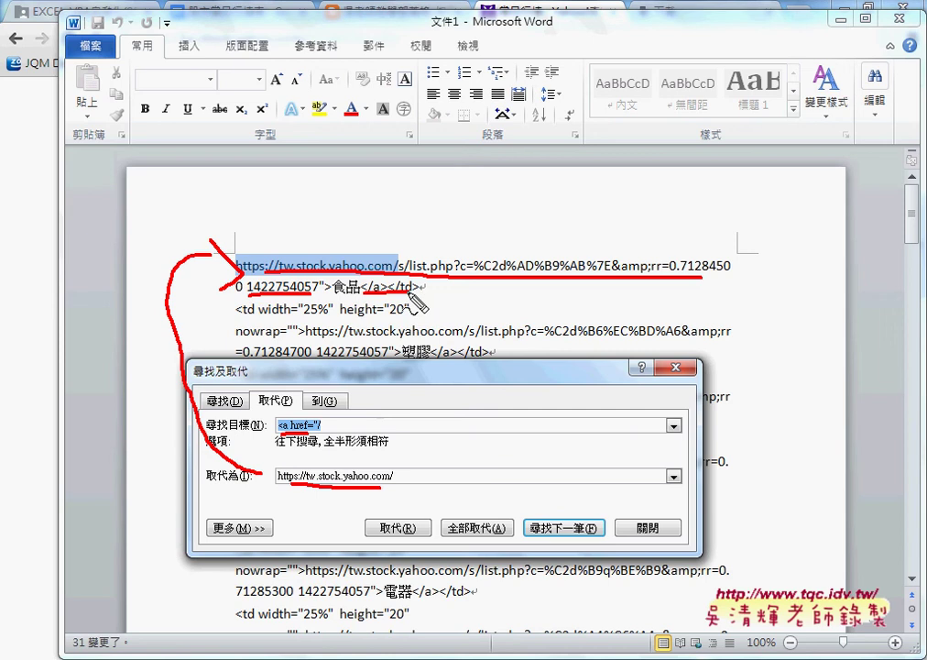
{"action": "key", "text": "Escape"}
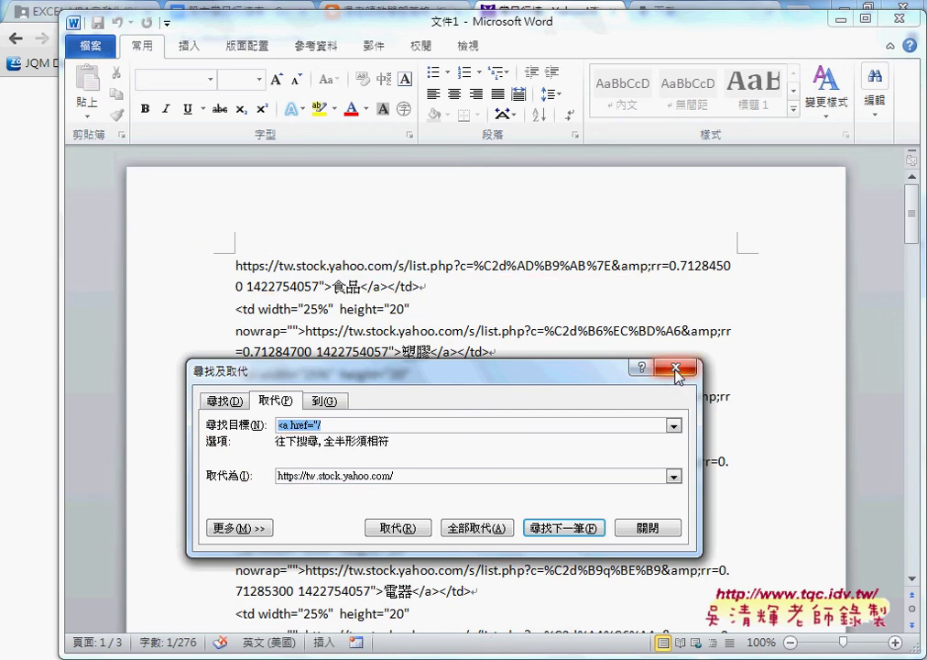
- Copy the </a></td> after 食品 into Find and Replace as the search text
{"action": "left_click", "coordinate": [677, 369]}
{"action": "left_click_drag", "start_coordinate": [360, 287], "coordinate": [421, 290]}
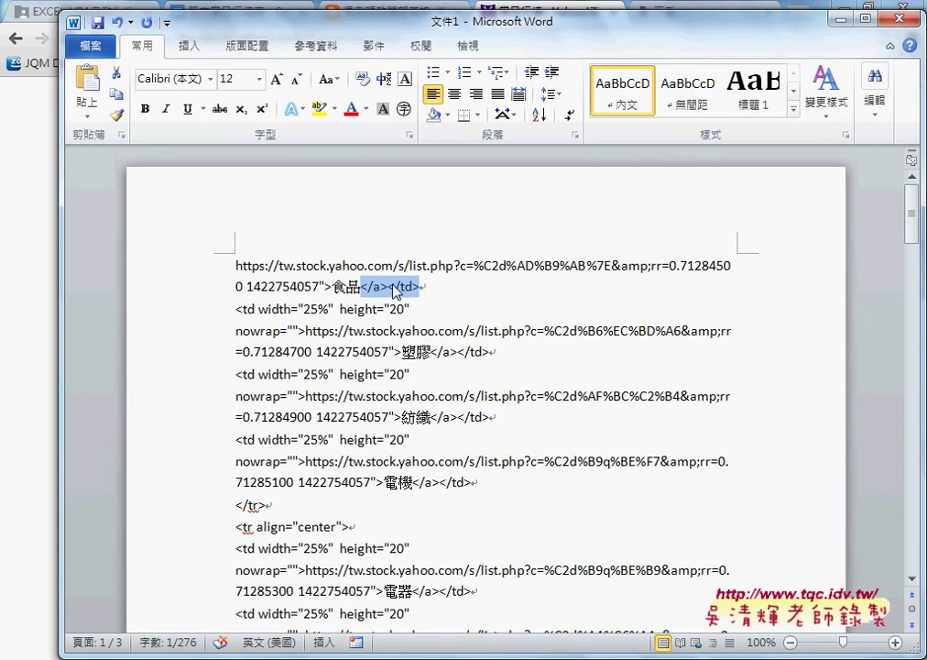
{"action": "key", "text": "ctrl+h"}
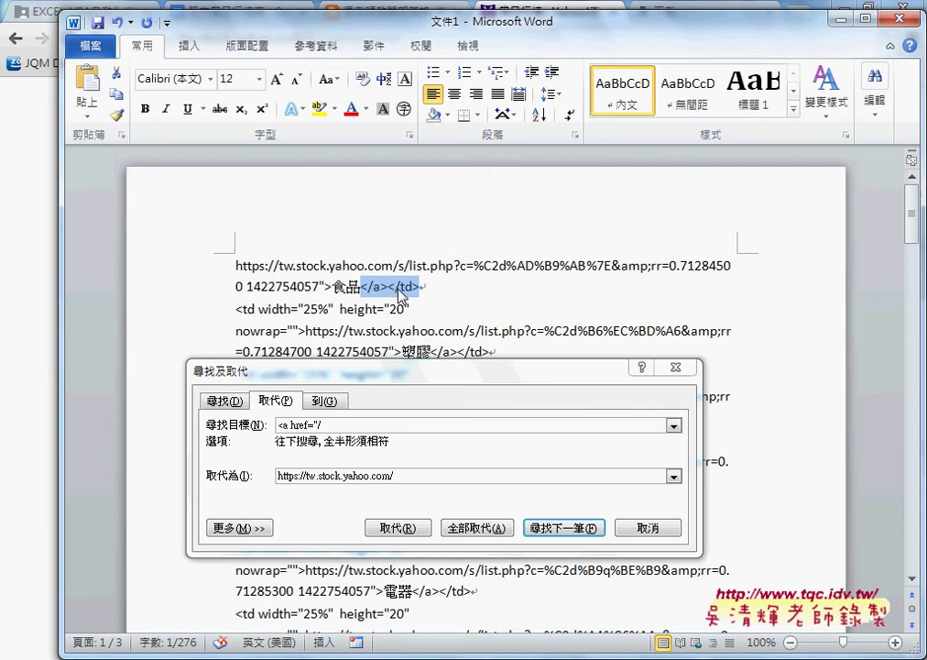
{"action": "right_click", "coordinate": [401, 295]}
{"action": "left_click", "coordinate": [440, 293]}
{"action": "left_click", "coordinate": [341, 424]}
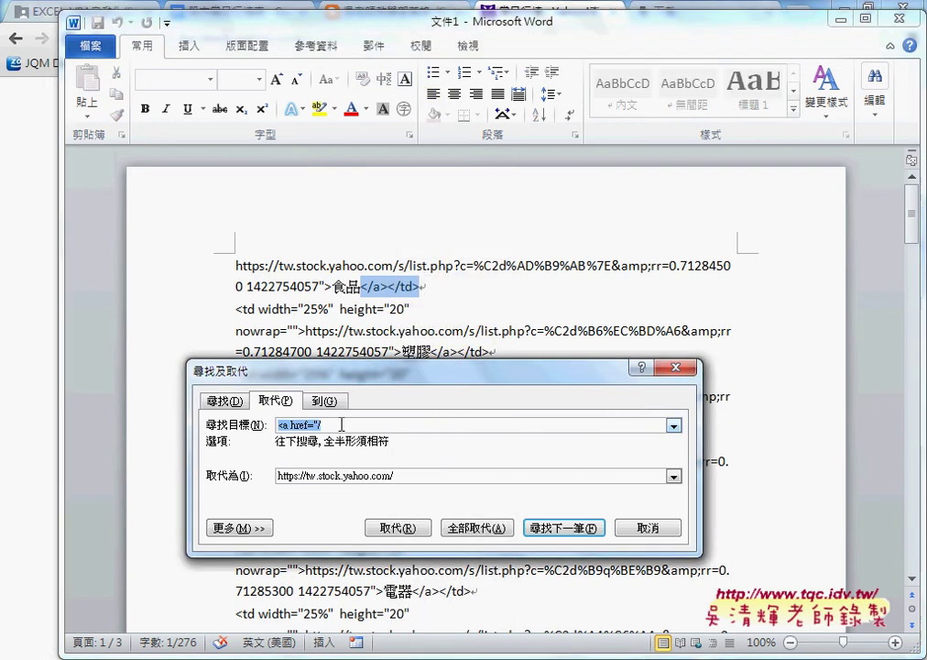
{"action": "key", "text": "ctrl+v"}
- Empty the replacement and delete all 30 </a></td> occurrences
{"action": "left_click_drag", "start_coordinate": [394, 475], "coordinate": [223, 476]}
{"action": "key", "text": "BackSpace"}
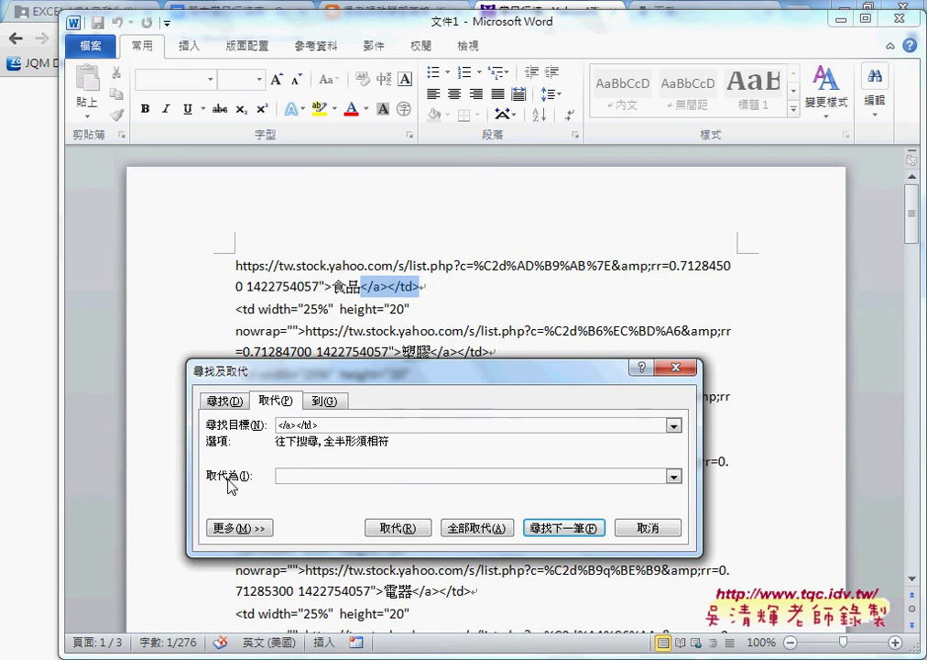
{"action": "left_click", "coordinate": [476, 528]}
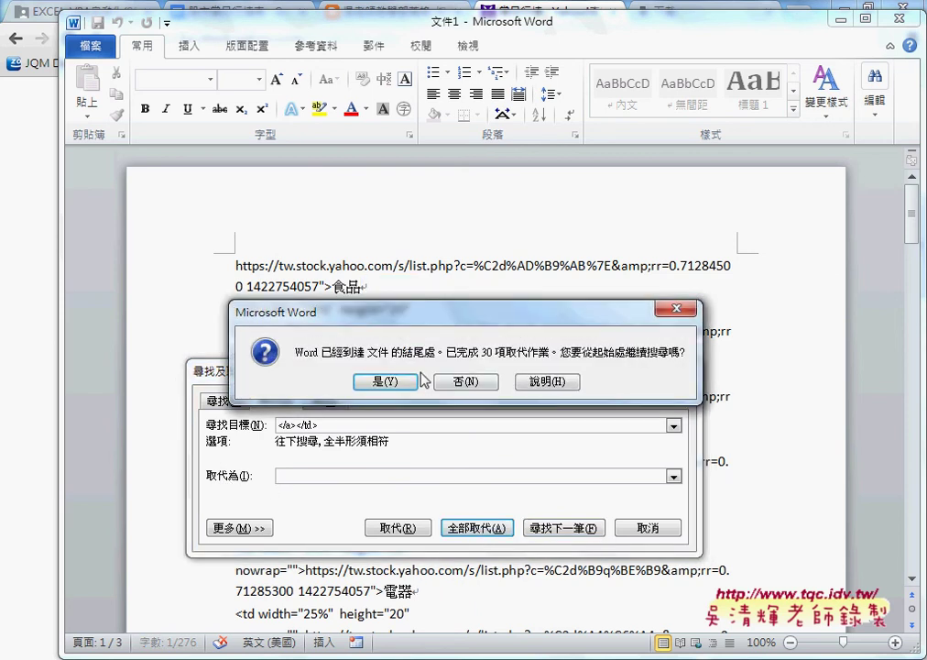
{"action": "left_click", "coordinate": [403, 381]}
{"action": "left_click", "coordinate": [426, 381]}
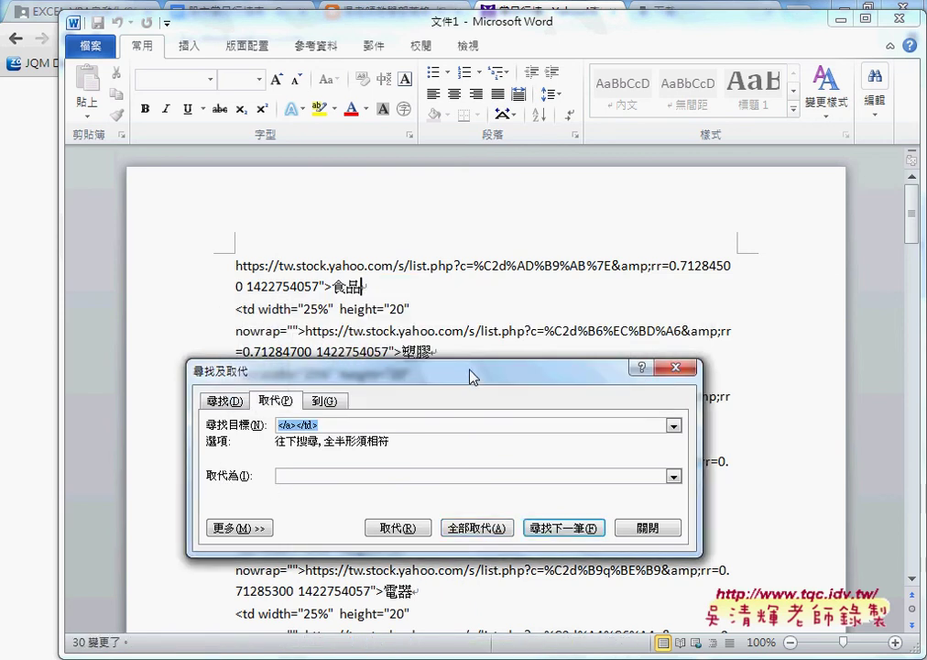
{"action": "left_click_drag", "start_coordinate": [471, 376], "coordinate": [525, 440]}
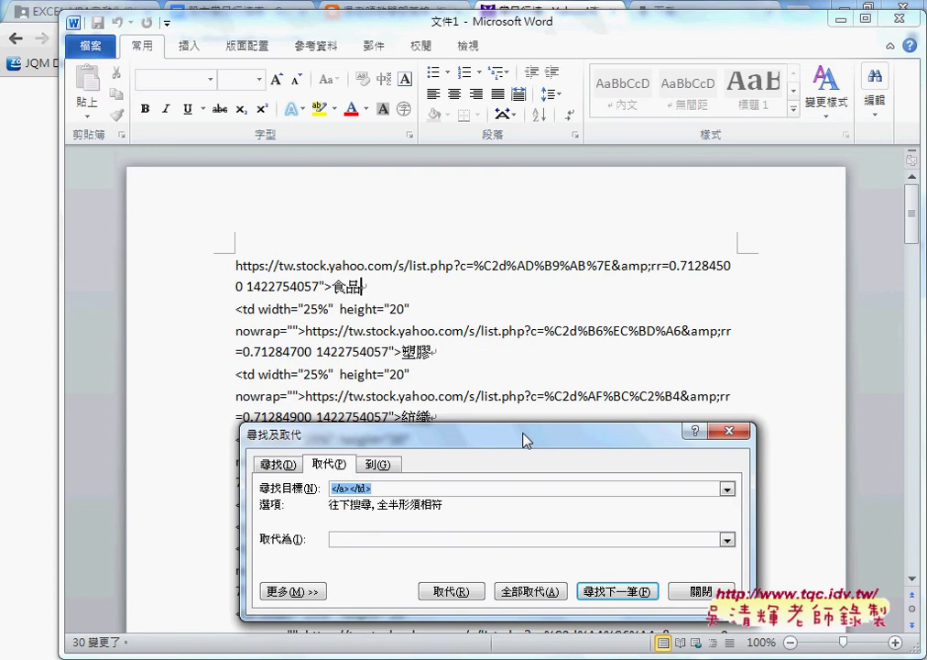
{"action": "left_click", "coordinate": [730, 431]}
{"action": "left_click_drag", "start_coordinate": [232, 310], "coordinate": [431, 313]}
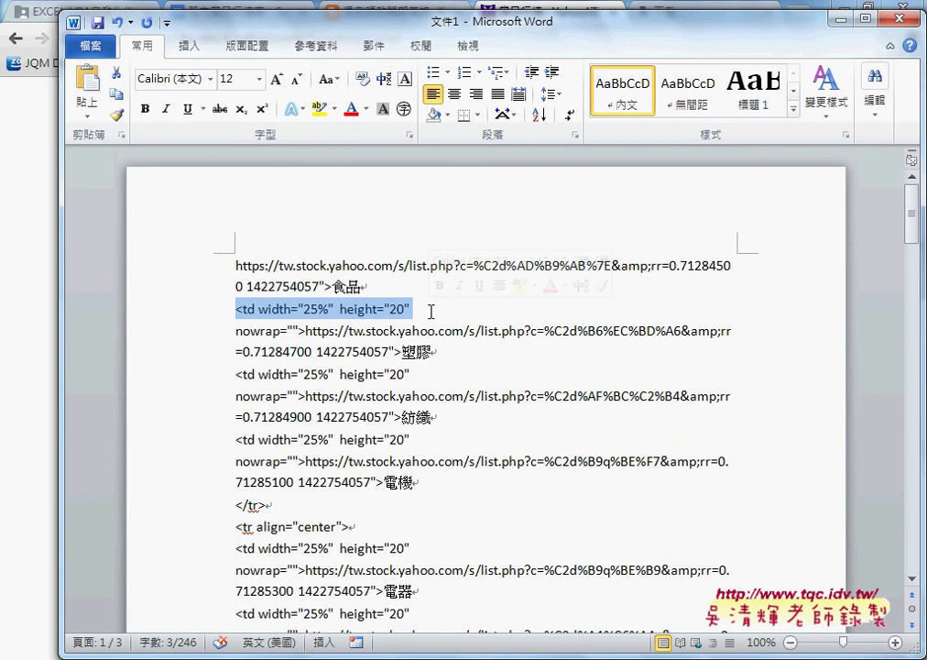
- Delete all 29 <td width="25%" height="20" openings via Replace All with empty replacement
{"action": "left_click", "coordinate": [408, 311]}
{"action": "left_click_drag", "start_coordinate": [235, 308], "coordinate": [428, 307]}
{"action": "key", "text": "ctrl+c"}
{"action": "key", "text": "ctrl+h"}
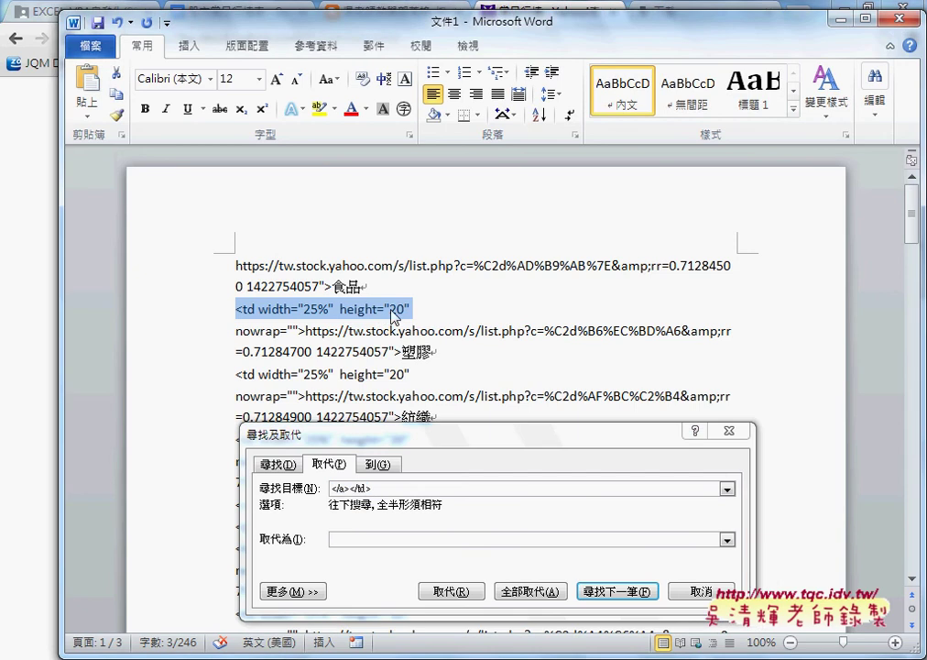
{"action": "right_click", "coordinate": [395, 315]}
{"action": "left_click", "coordinate": [424, 294]}
{"action": "left_click", "coordinate": [419, 490]}
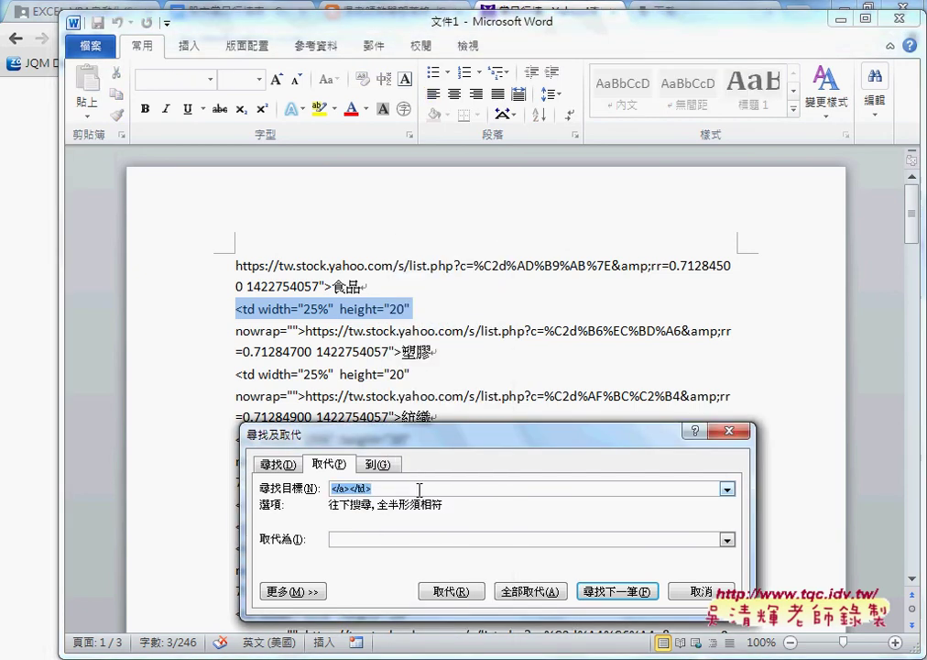
{"action": "key", "text": "ctrl+v"}
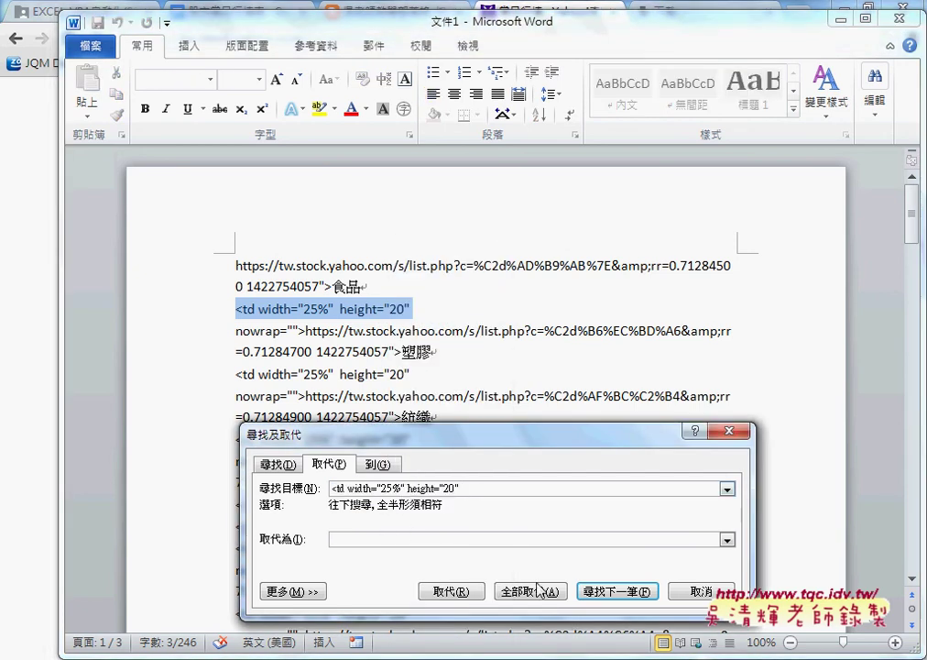
{"action": "left_click", "coordinate": [531, 591]}
{"action": "left_click", "coordinate": [381, 380]}
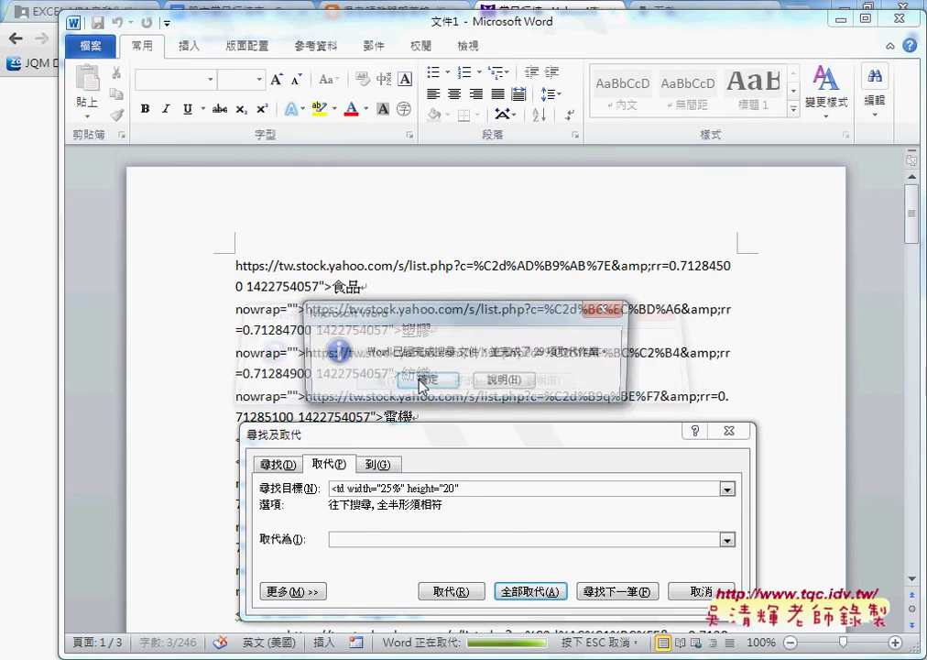
{"action": "left_click", "coordinate": [422, 380]}
{"action": "left_click", "coordinate": [310, 312]}
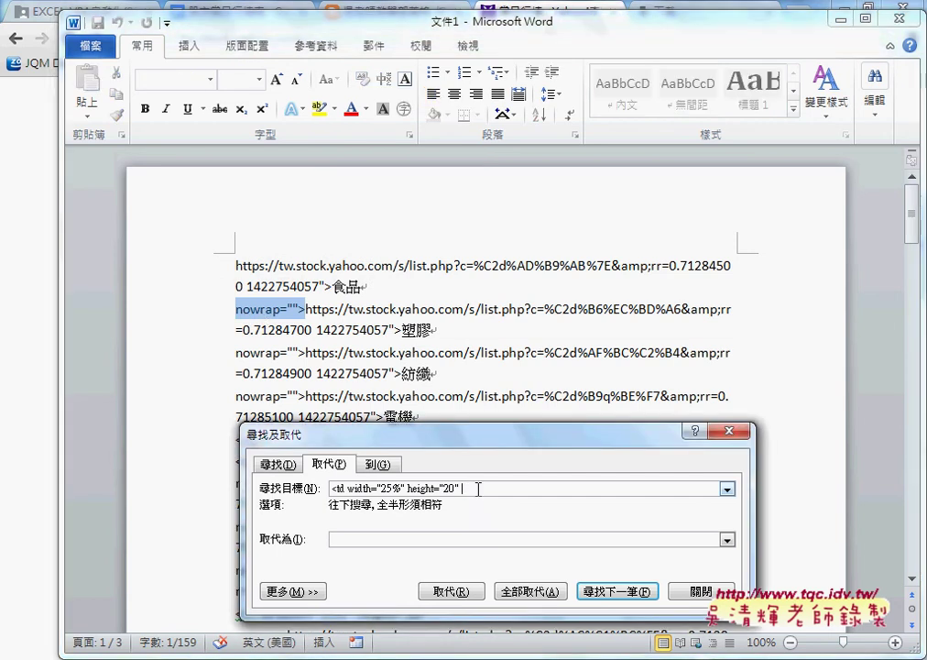
- Delete all 30 nowrap=""> fragments the same way and close the dialog
{"action": "left_click_drag", "start_coordinate": [463, 490], "coordinate": [270, 487]}
{"action": "type", "text": "nowrap=\"\">"}
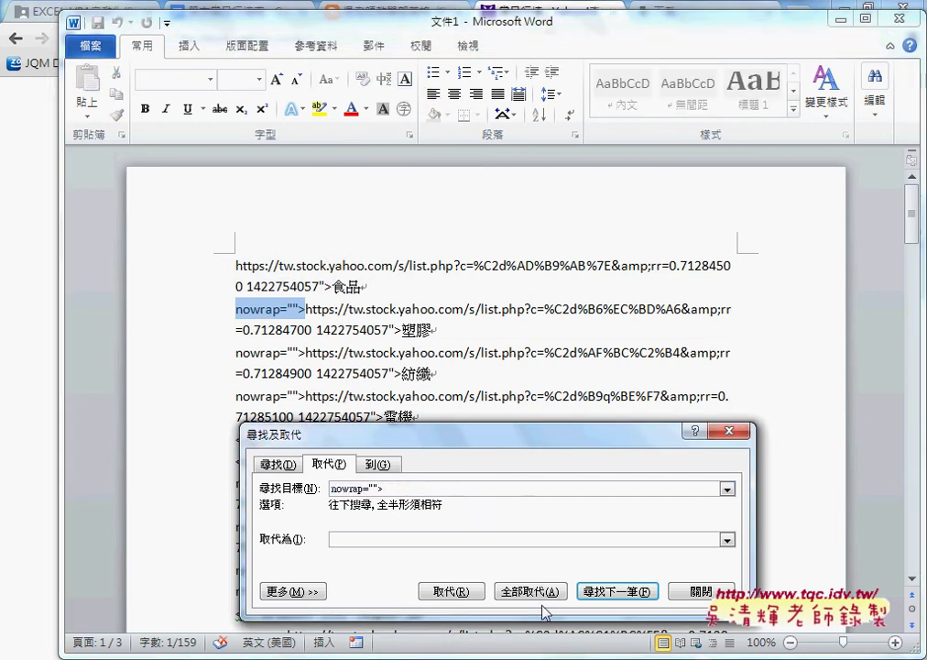
{"action": "left_click", "coordinate": [536, 591]}
{"action": "left_click", "coordinate": [394, 383]}
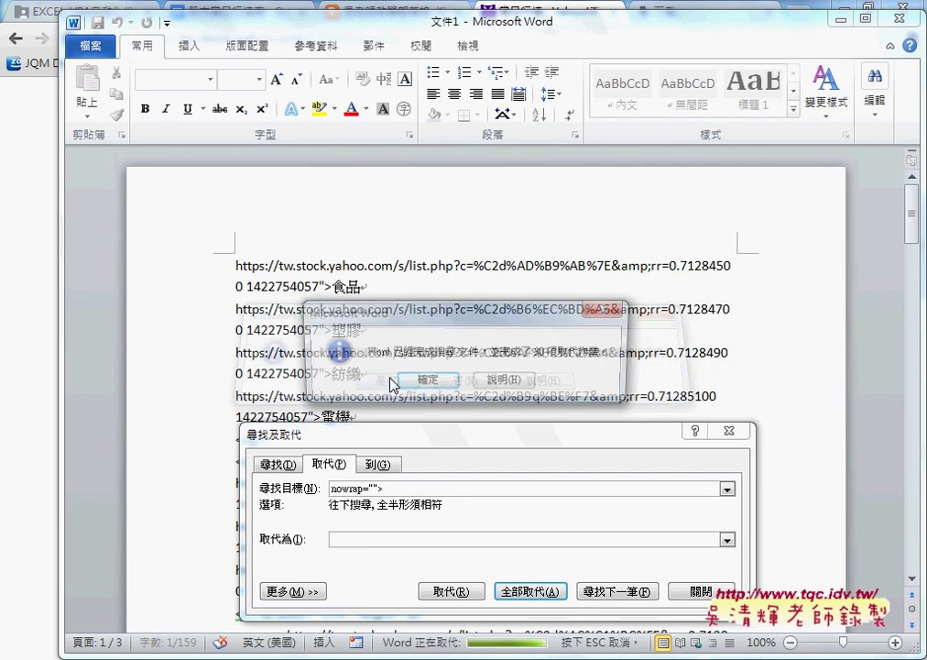
{"action": "left_click", "coordinate": [432, 383]}
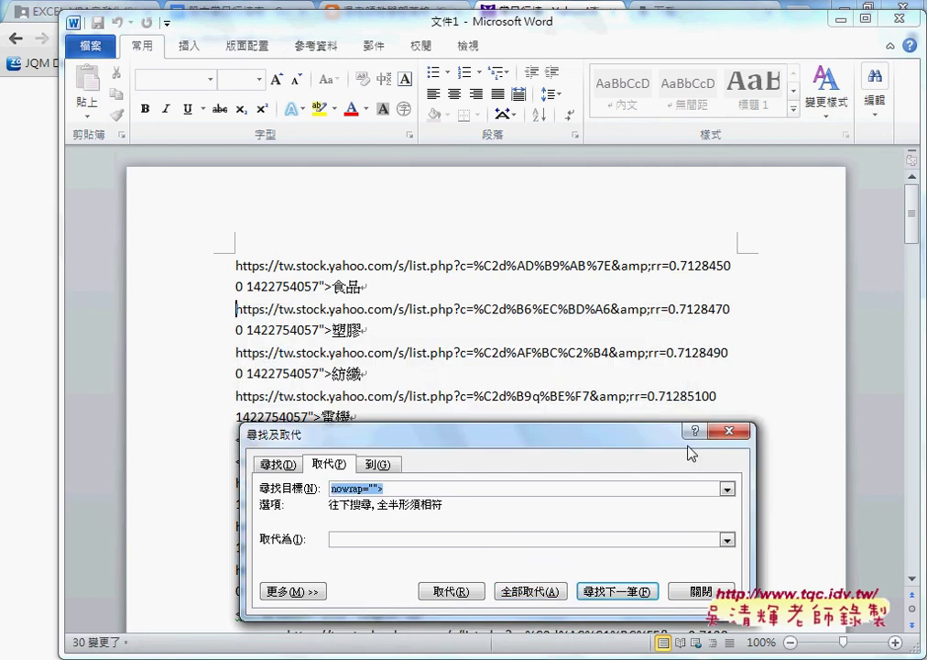
{"action": "left_click", "coordinate": [729, 430]}
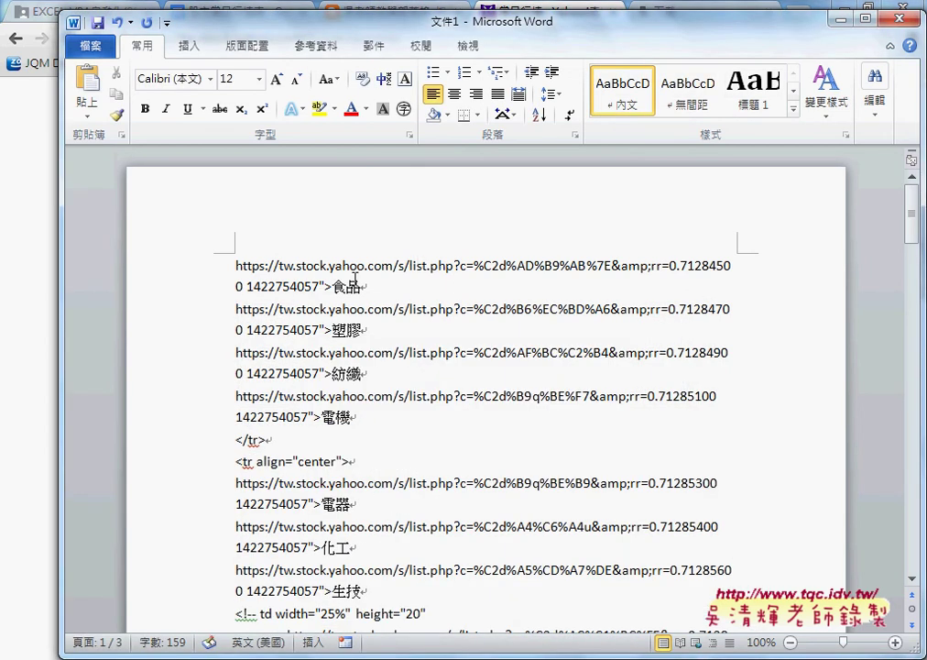
- Replace all 38 occurrences of "> with a comma
{"action": "left_click", "coordinate": [365, 308]}
{"action": "left_click_drag", "start_coordinate": [320, 287], "coordinate": [331, 287]}
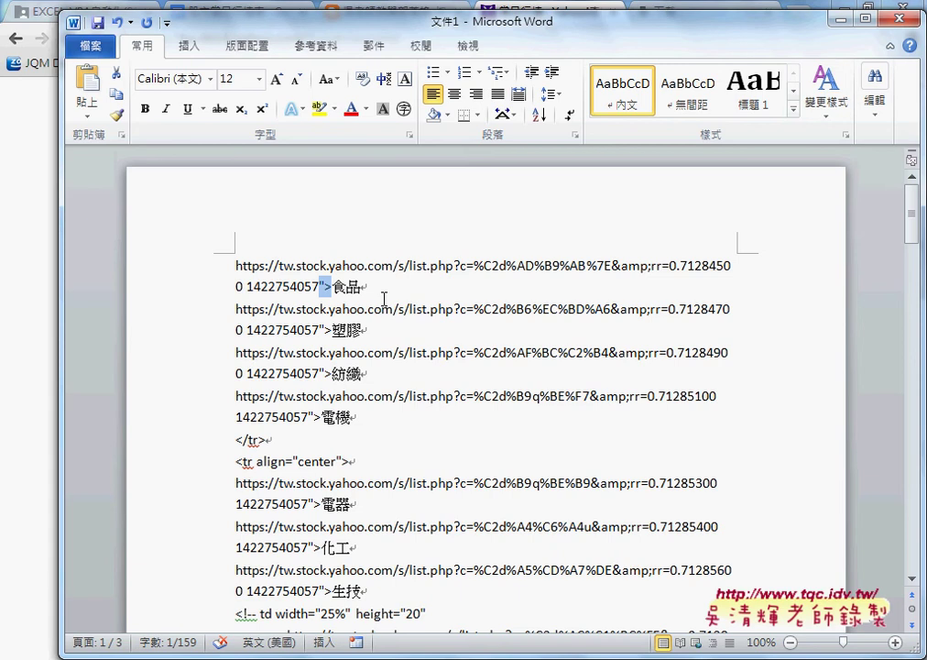
{"action": "key", "text": "ctrl+h"}
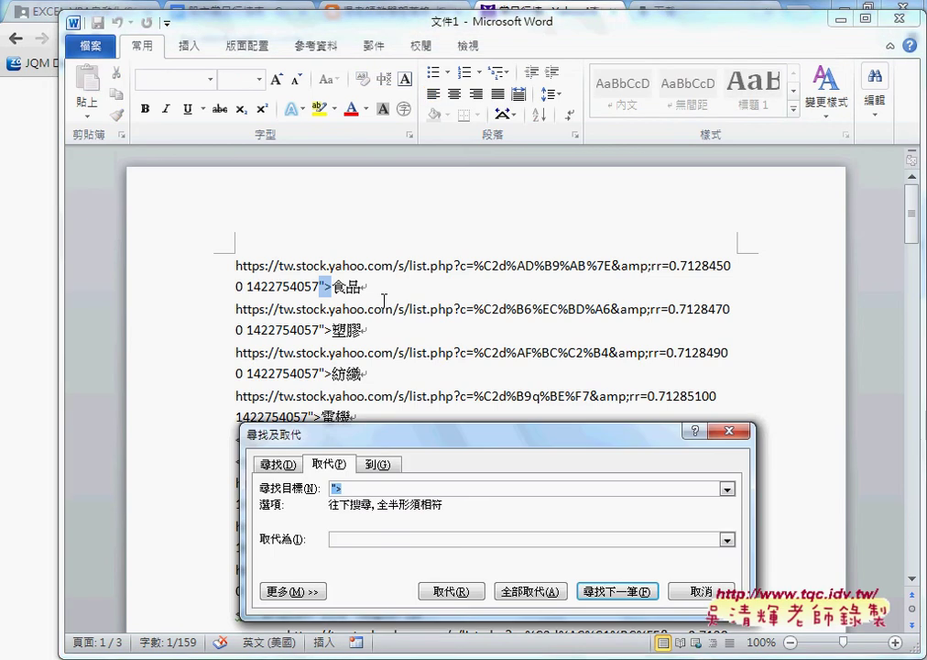
{"action": "left_click", "coordinate": [370, 538]}
{"action": "type", "text": ","}
{"action": "left_click", "coordinate": [536, 593]}
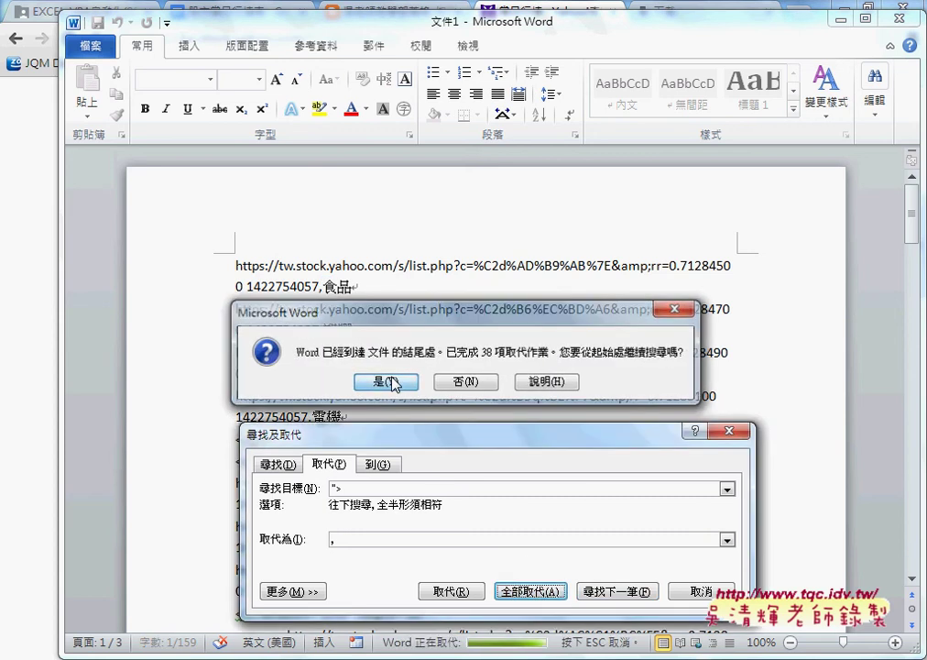
{"action": "left_click", "coordinate": [387, 381]}
{"action": "left_click", "coordinate": [427, 381]}
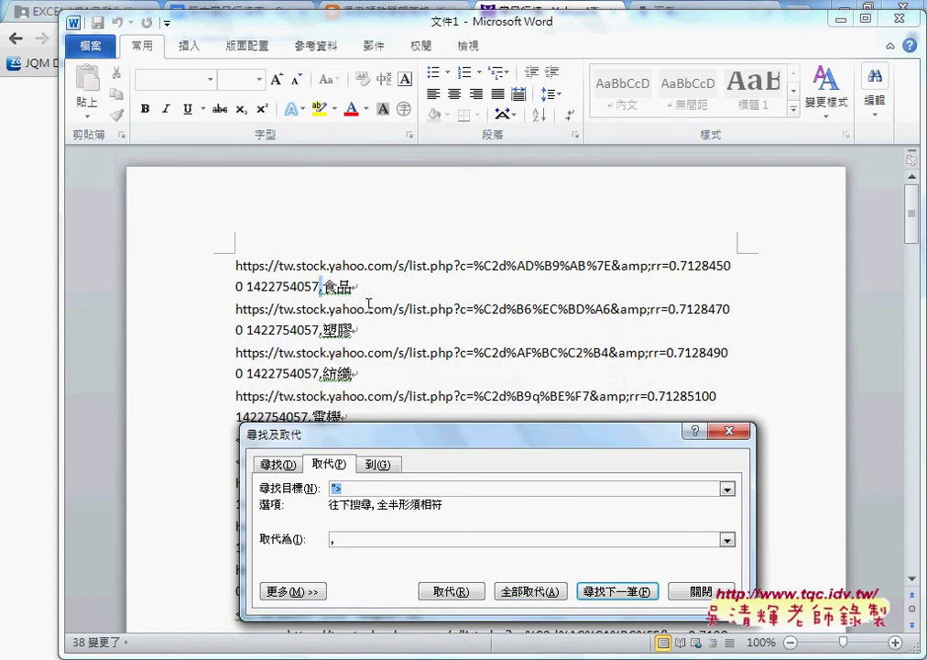
{"action": "left_click", "coordinate": [728, 430]}
- Look over the edited link list, briefly selecting the stray </tr> line
{"action": "left_click", "coordinate": [259, 264]}
{"action": "left_click", "coordinate": [337, 286]}
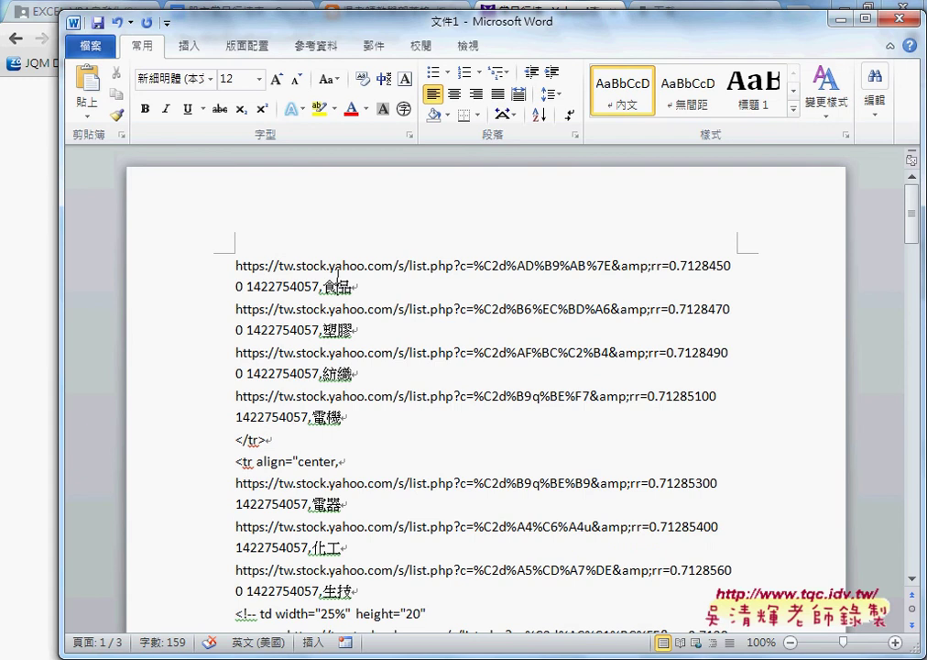
{"action": "left_click", "coordinate": [255, 309]}
{"action": "left_click", "coordinate": [353, 330]}
{"action": "left_click_drag", "start_coordinate": [269, 439], "coordinate": [234, 438]}
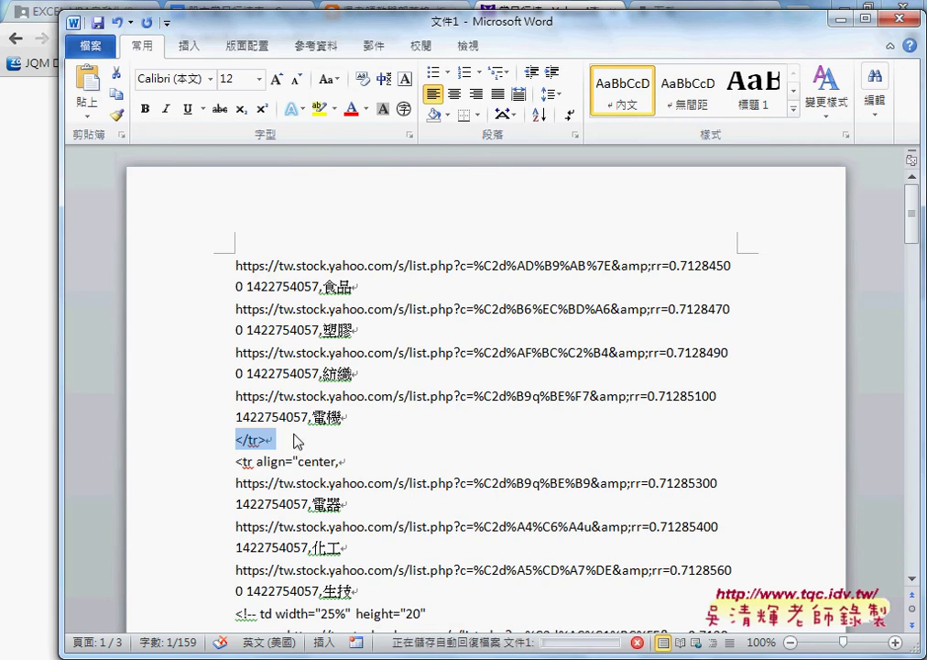
{"action": "left_click", "coordinate": [273, 308]}
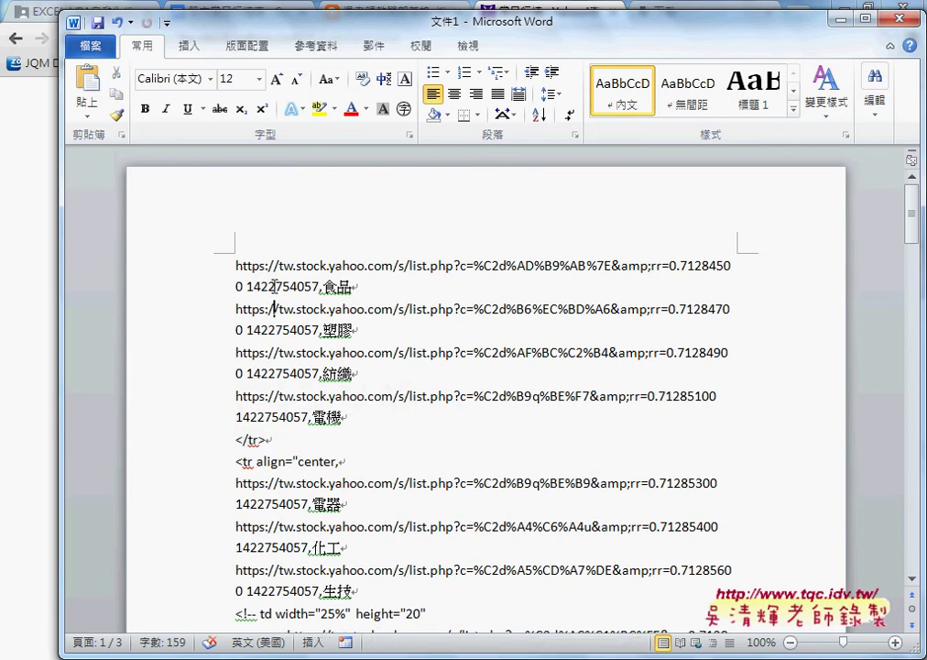
- Select the whole document and show the Insert > Table options, marking them with on-screen annotations
{"action": "key", "text": "ctrl+a"}
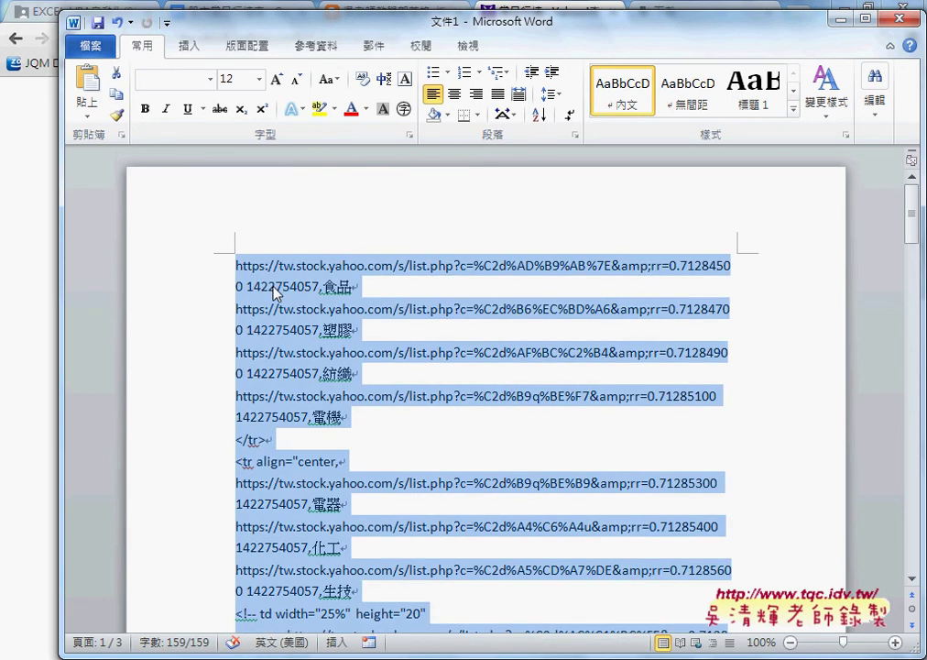
{"action": "left_click", "coordinate": [195, 51]}
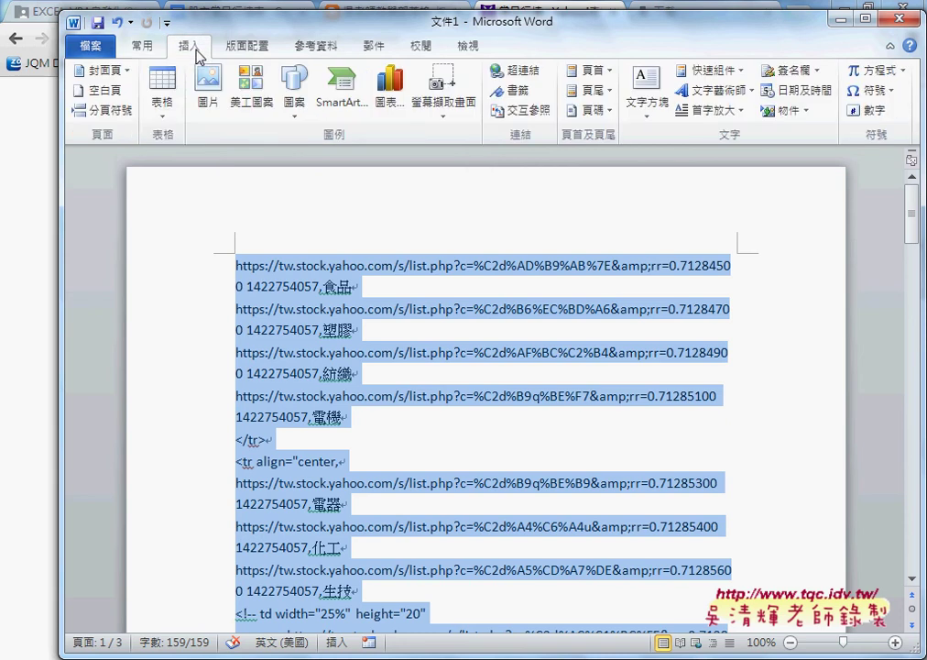
{"action": "left_click", "coordinate": [161, 115]}
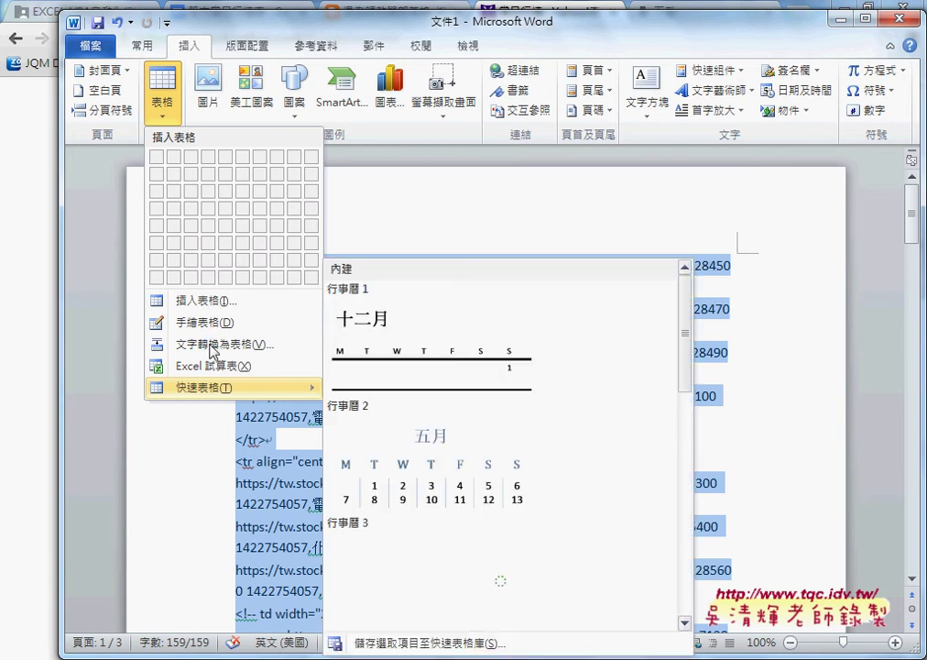
{"action": "mouse_move", "coordinate": [249, 354]}
{"action": "left_mouse_down"}
{"action": "mouse_move", "coordinate": [200, 330]}
{"action": "mouse_move", "coordinate": [273, 348]}
{"action": "left_mouse_up"}
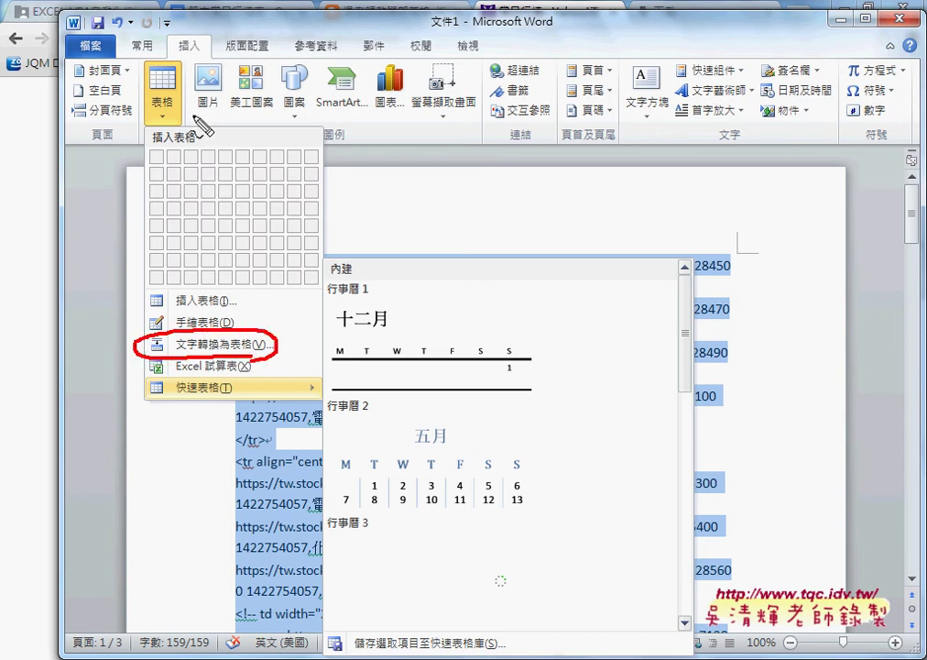
{"action": "mouse_move", "coordinate": [169, 69]}
{"action": "left_mouse_down"}
{"action": "mouse_move", "coordinate": [186, 112]}
{"action": "mouse_move", "coordinate": [146, 74]}
{"action": "mouse_move", "coordinate": [139, 320]}
{"action": "left_mouse_up"}
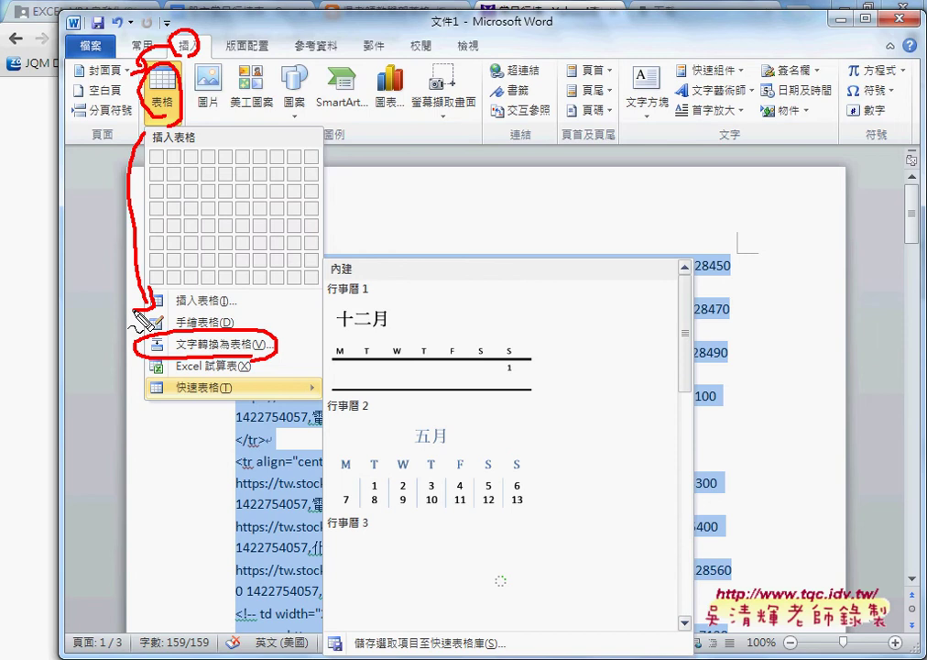
{"action": "key", "text": "Escape"}
- Convert the text to a table with 2 columns, separated at commas
{"action": "left_click", "coordinate": [166, 118]}
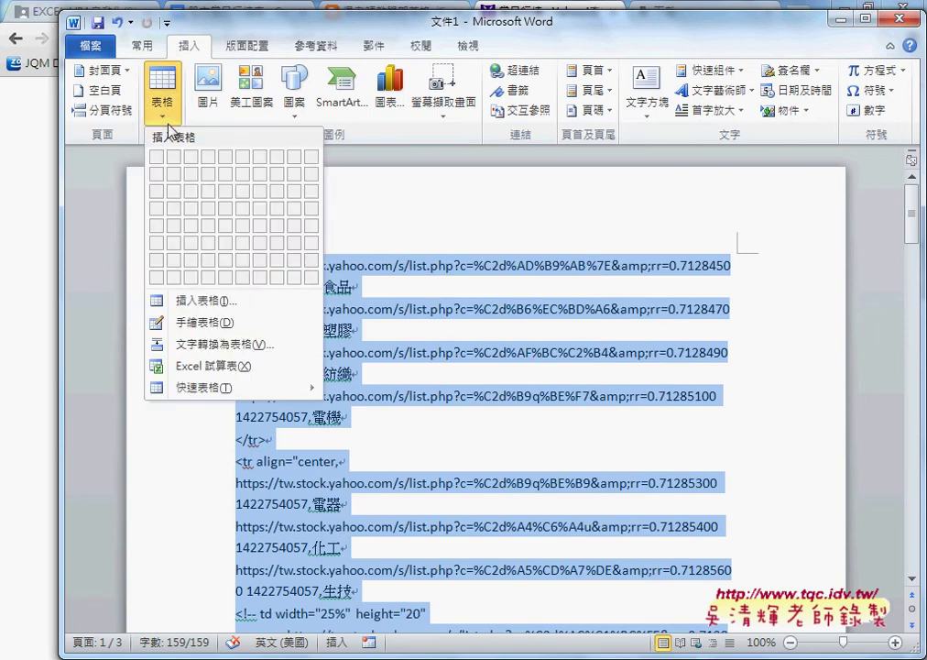
{"action": "left_click", "coordinate": [216, 346]}
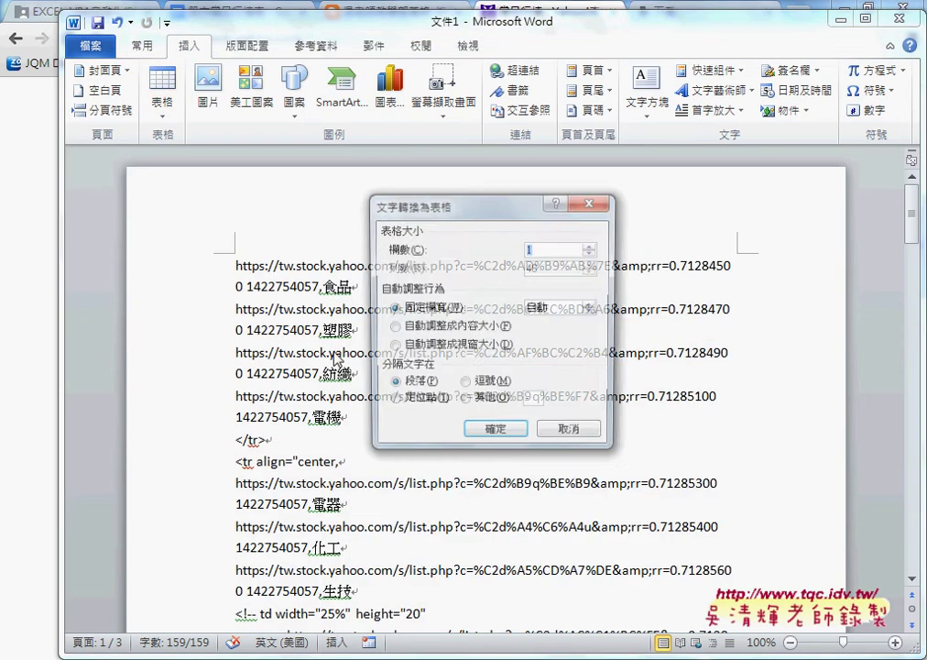
{"action": "left_click", "coordinate": [591, 245]}
{"action": "left_click", "coordinate": [477, 386]}
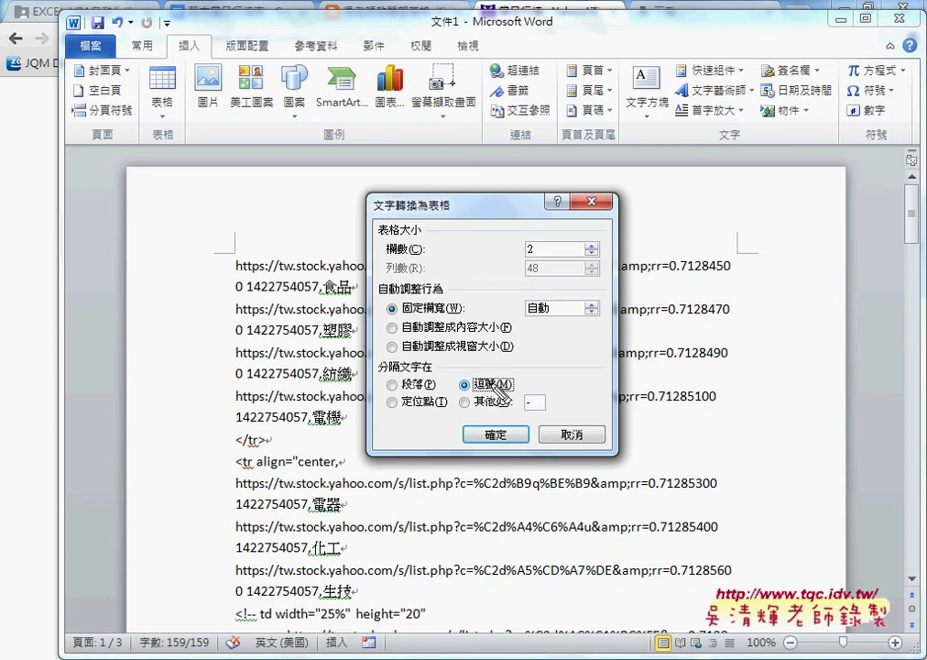
{"action": "left_click_drag", "start_coordinate": [485, 375], "coordinate": [529, 266]}
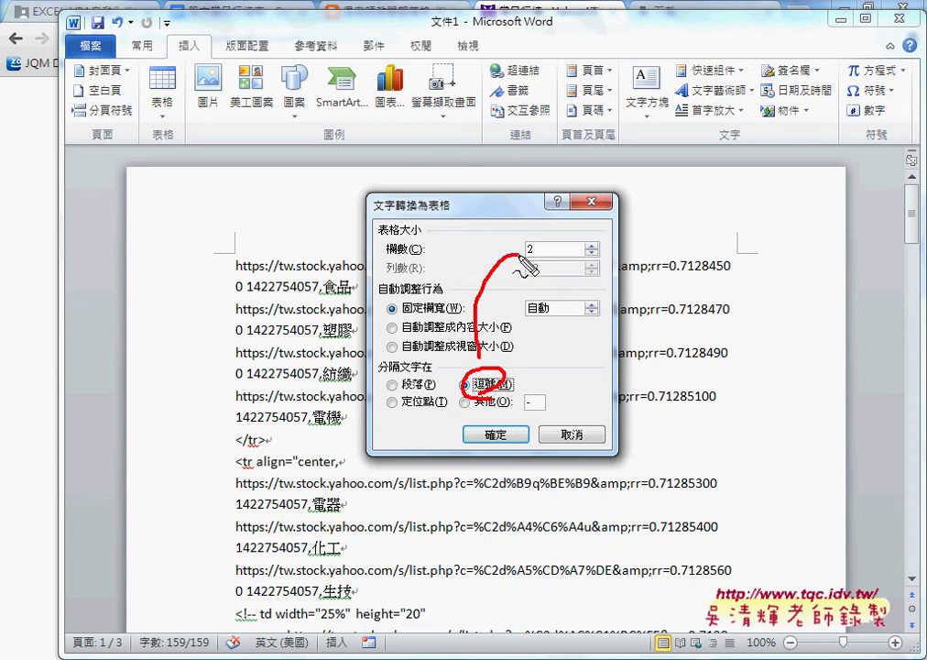
{"action": "key", "text": "Escape"}
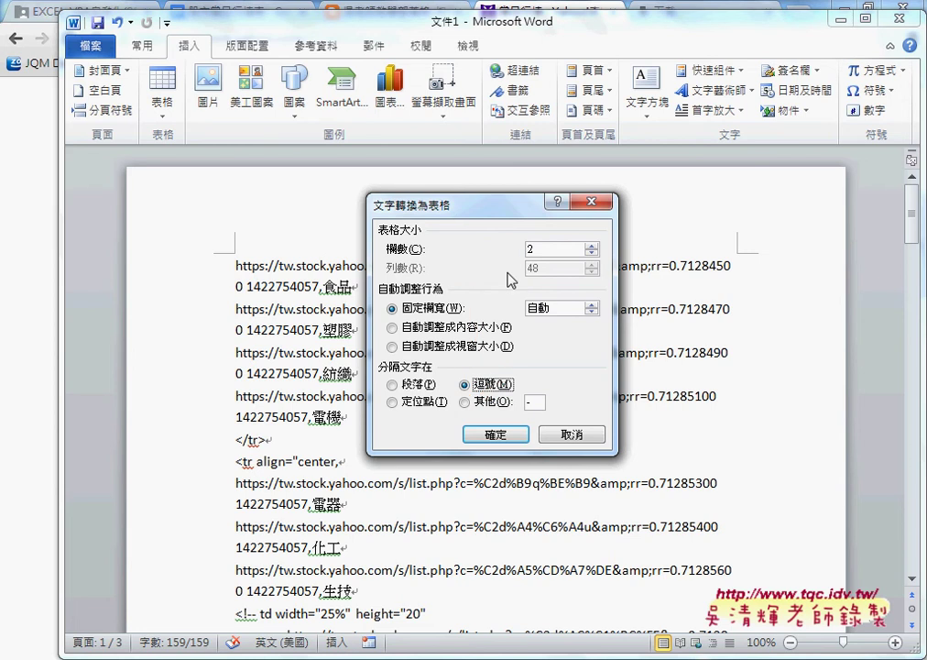
{"action": "left_click", "coordinate": [506, 436]}
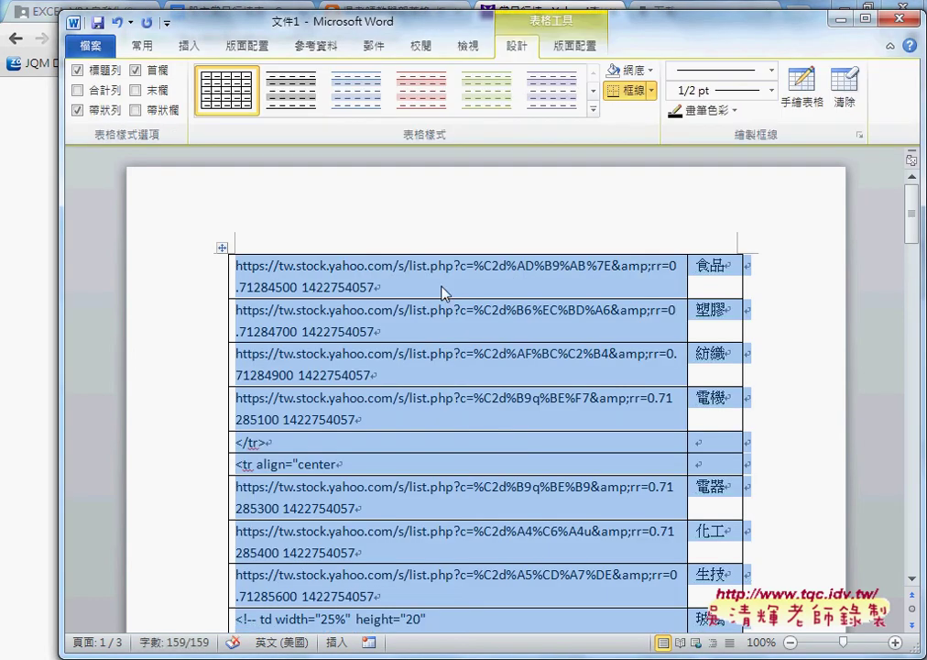
- Delete the two leftover </tr> and <tr align="center" rows from the Word URL table
{"action": "left_click", "coordinate": [383, 284]}
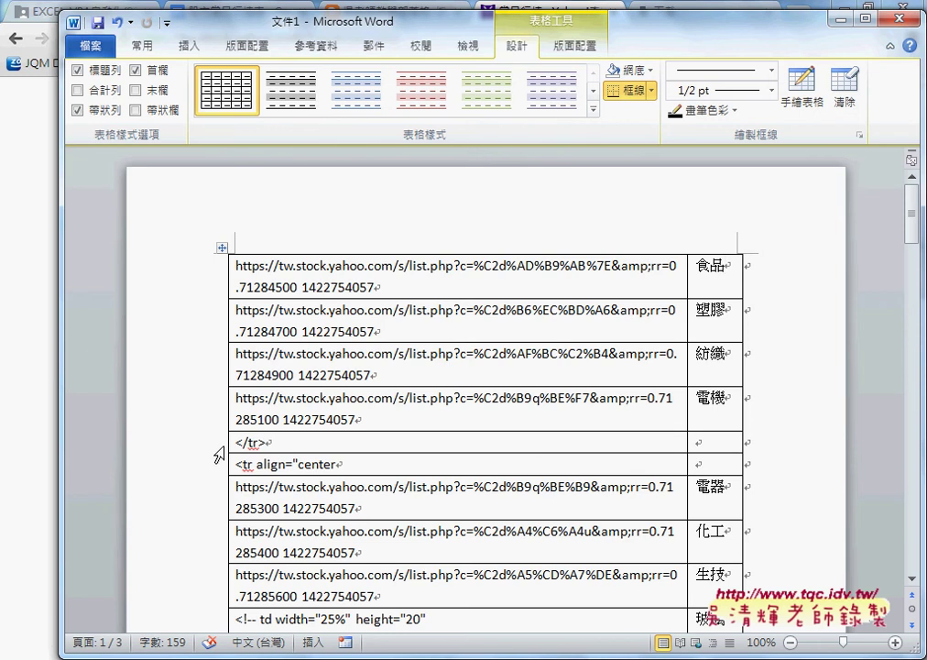
{"action": "left_click_drag", "start_coordinate": [207, 446], "coordinate": [207, 469]}
{"action": "right_click", "coordinate": [303, 463]}
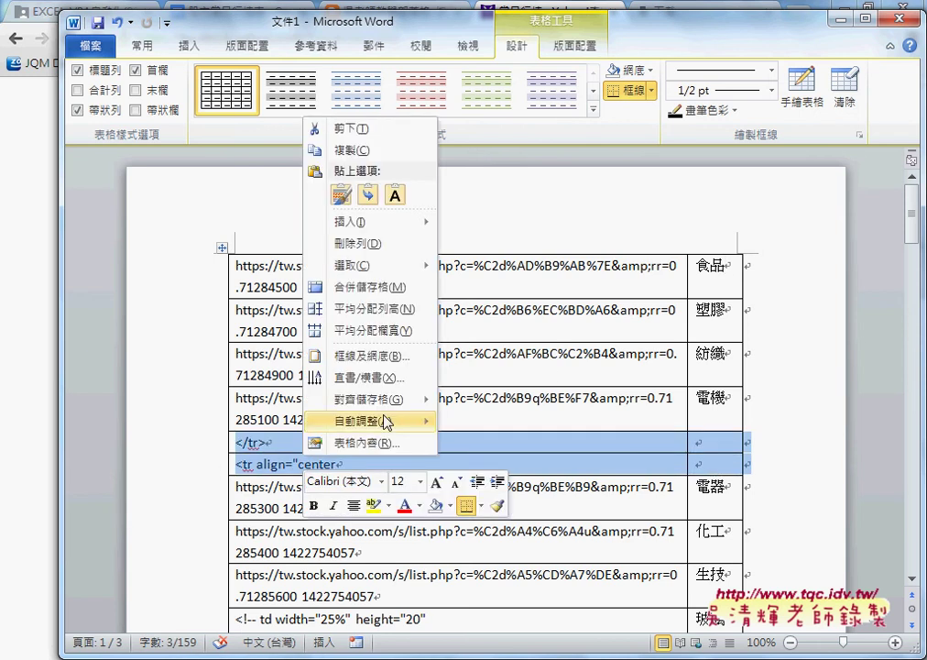
{"action": "left_click", "coordinate": [378, 243]}
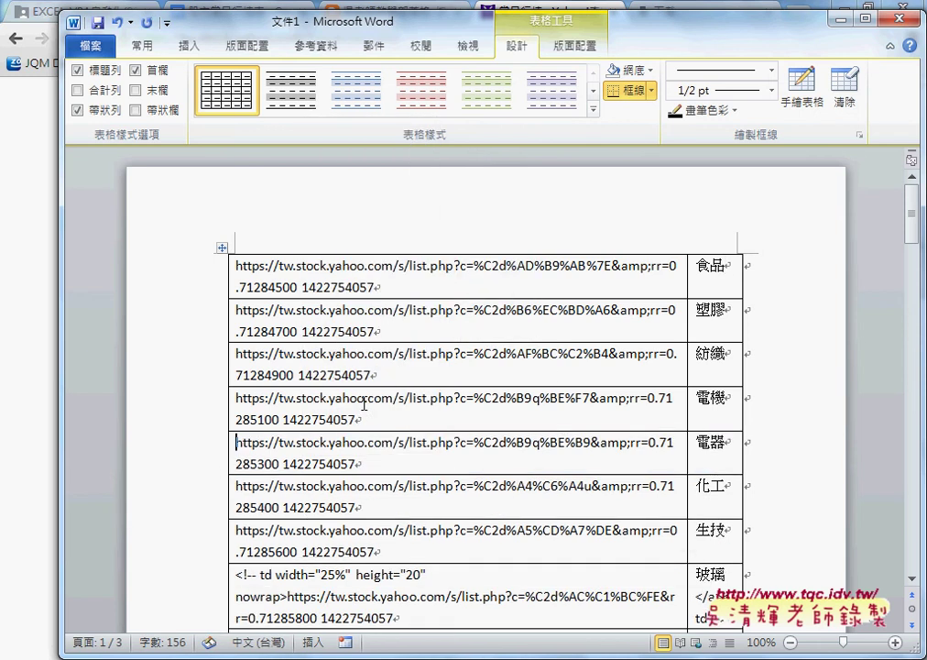
- Scroll down through the table, then switch to Yahoo's stock category page in Chrome
{"action": "scroll", "coordinate": [375, 481], "scroll_direction": "down", "scroll_amount": 2}
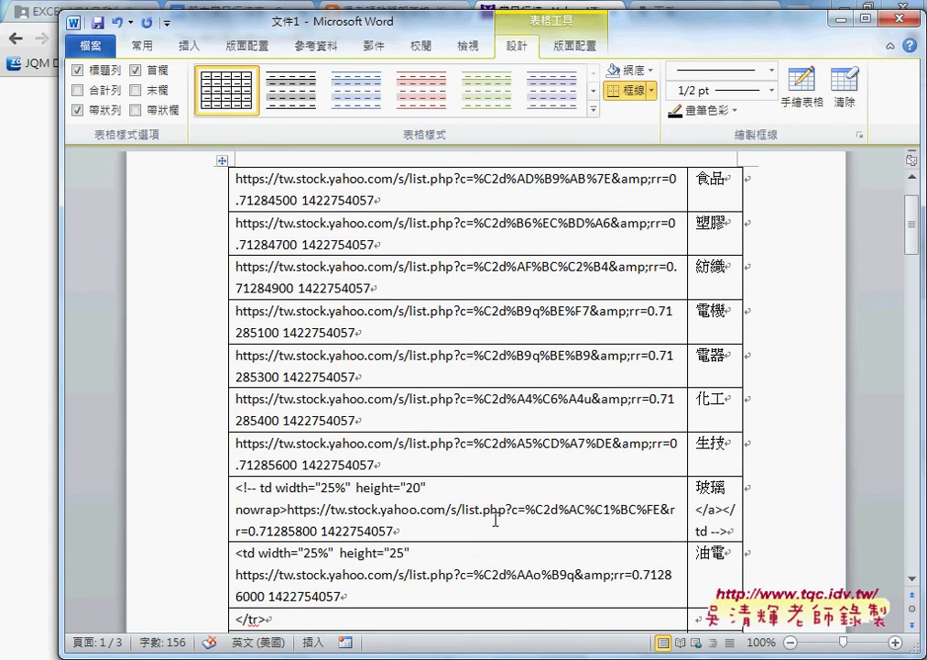
{"action": "scroll", "coordinate": [386, 483], "scroll_direction": "down", "scroll_amount": 4}
{"action": "scroll", "coordinate": [387, 482], "scroll_direction": "down", "scroll_amount": 5}
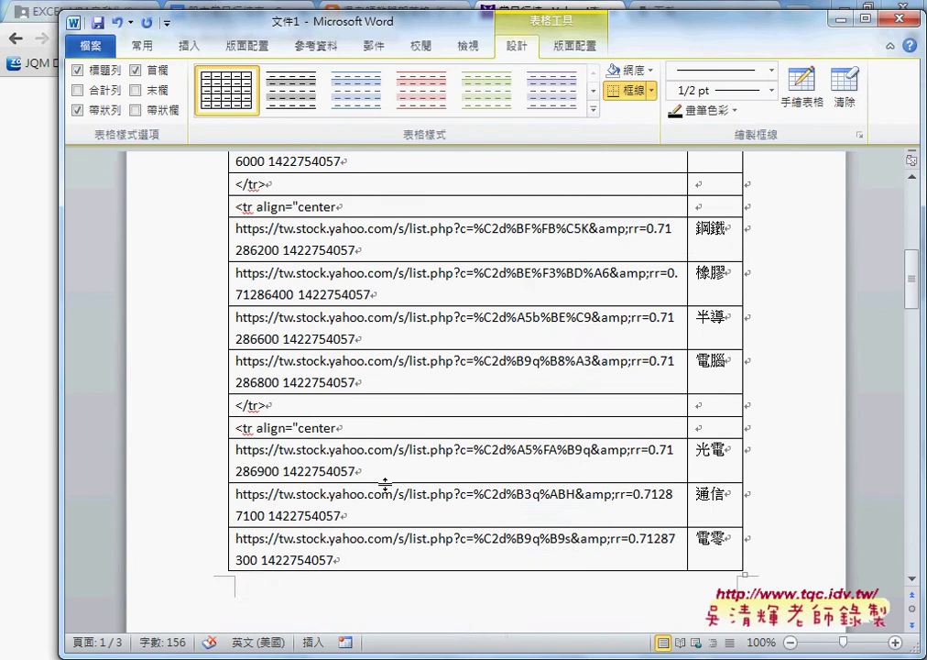
{"action": "scroll", "coordinate": [387, 483], "scroll_direction": "down", "scroll_amount": 4}
{"action": "scroll", "coordinate": [387, 483], "scroll_direction": "down", "scroll_amount": 7}
{"action": "scroll", "coordinate": [386, 484], "scroll_direction": "down", "scroll_amount": 7}
{"action": "scroll", "coordinate": [387, 483], "scroll_direction": "down", "scroll_amount": 6}
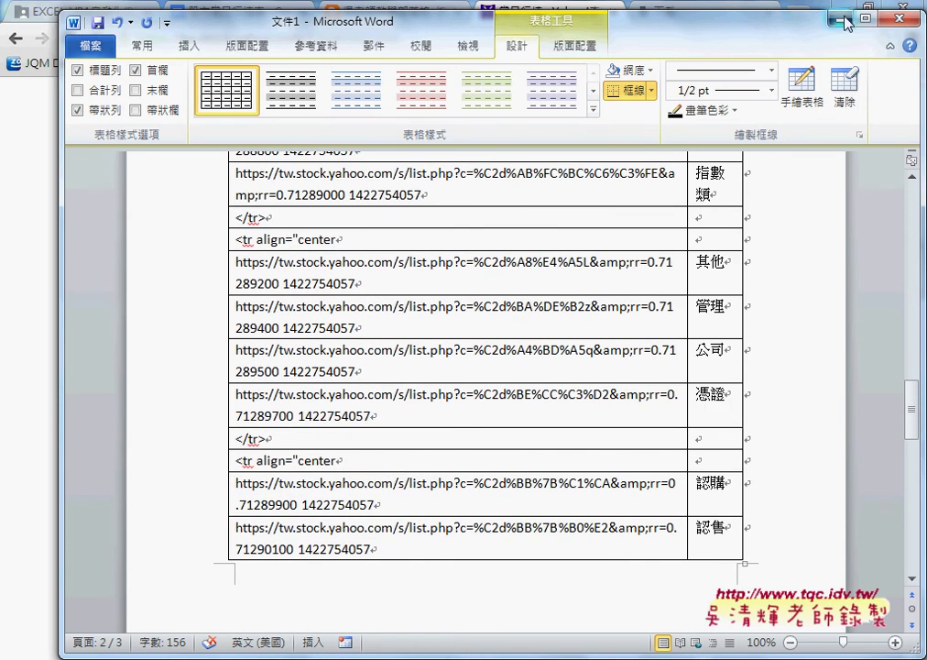
{"action": "key", "text": "alt+Tab"}
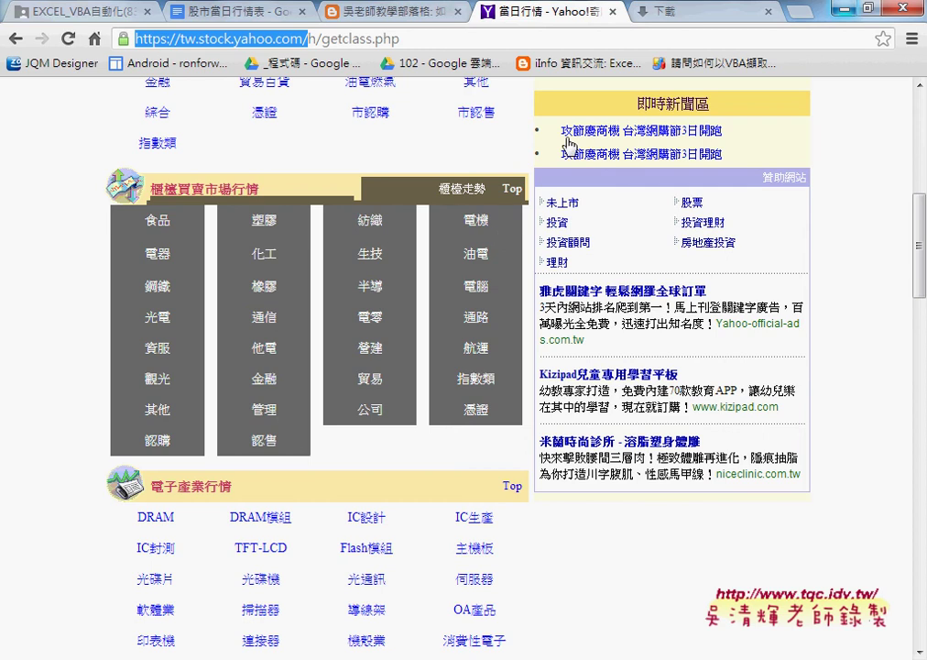
- Select the 櫃檯買賣市場行情 category block and view the page's HTML source
{"action": "triple_click", "coordinate": [279, 263]}
{"action": "right_click", "coordinate": [286, 262]}
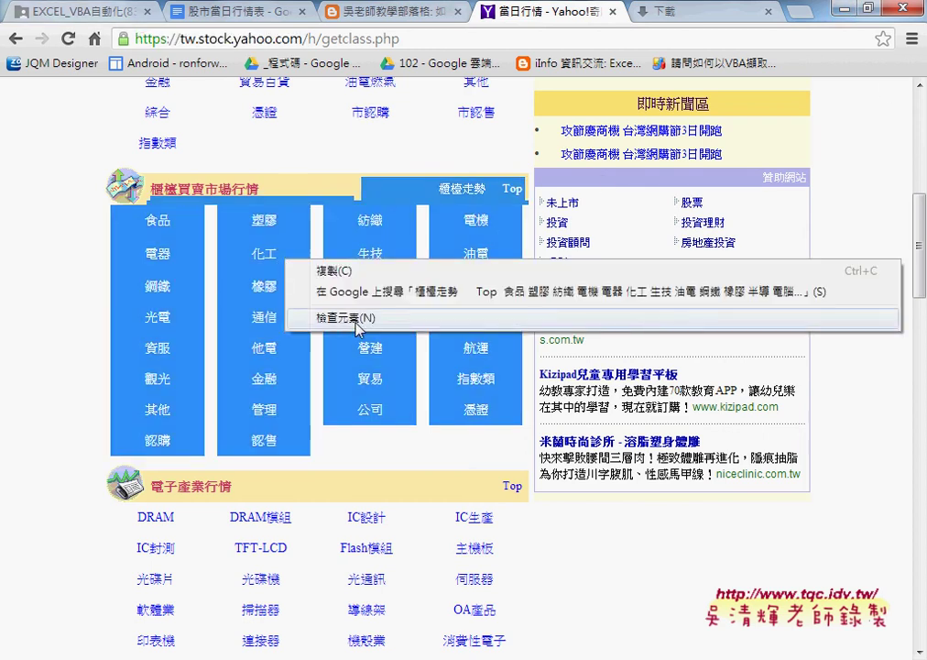
{"action": "left_click", "coordinate": [911, 40]}
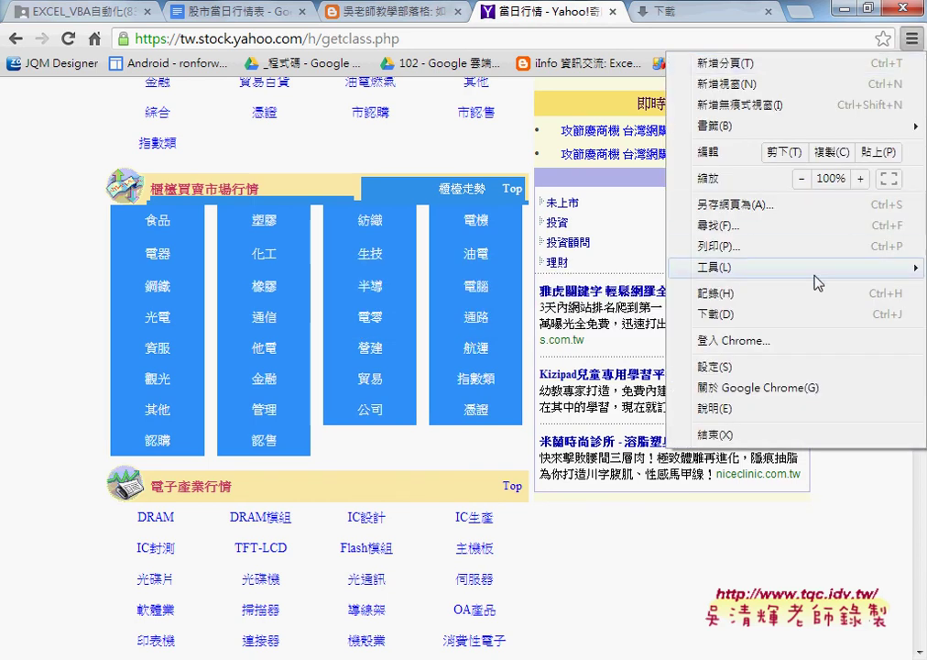
{"action": "mouse_move", "coordinate": [794, 283]}
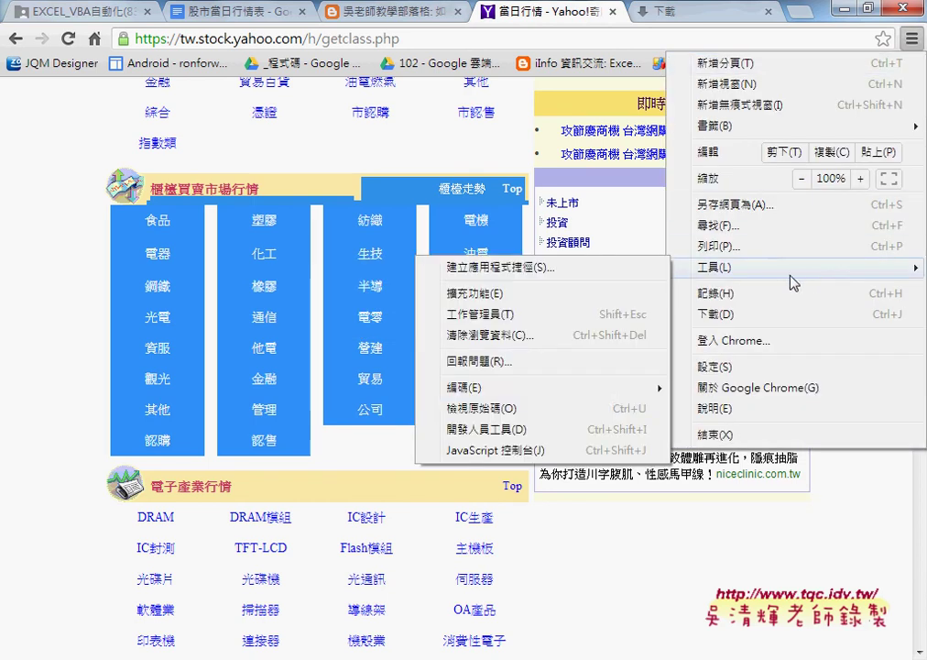
{"action": "left_click", "coordinate": [503, 411]}
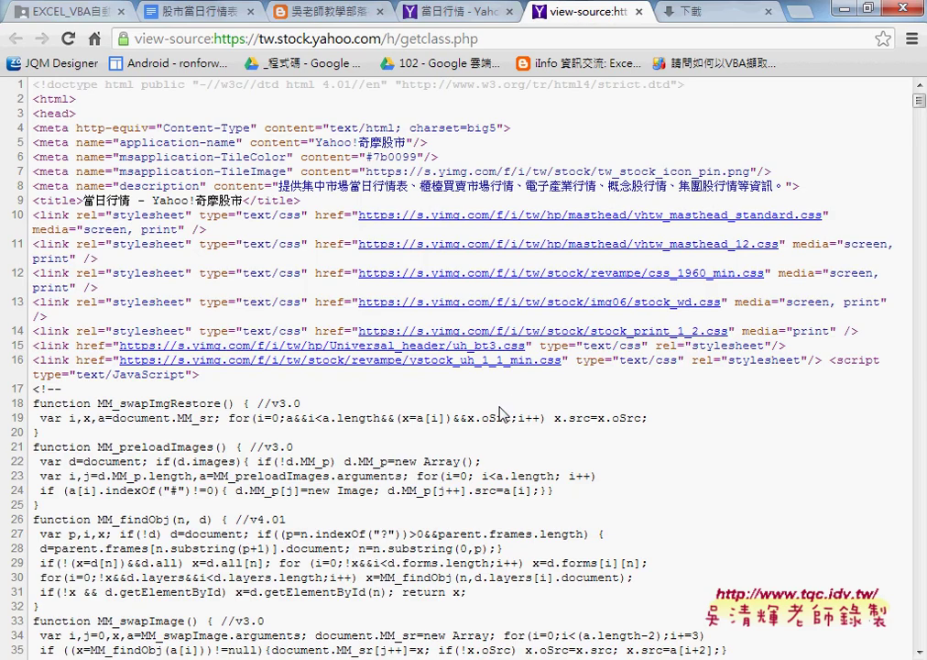
- Close the page-source tab and go back to the EXCEL_VBA自動化 Drive folder tab
{"action": "middle_click", "coordinate": [539, 11]}
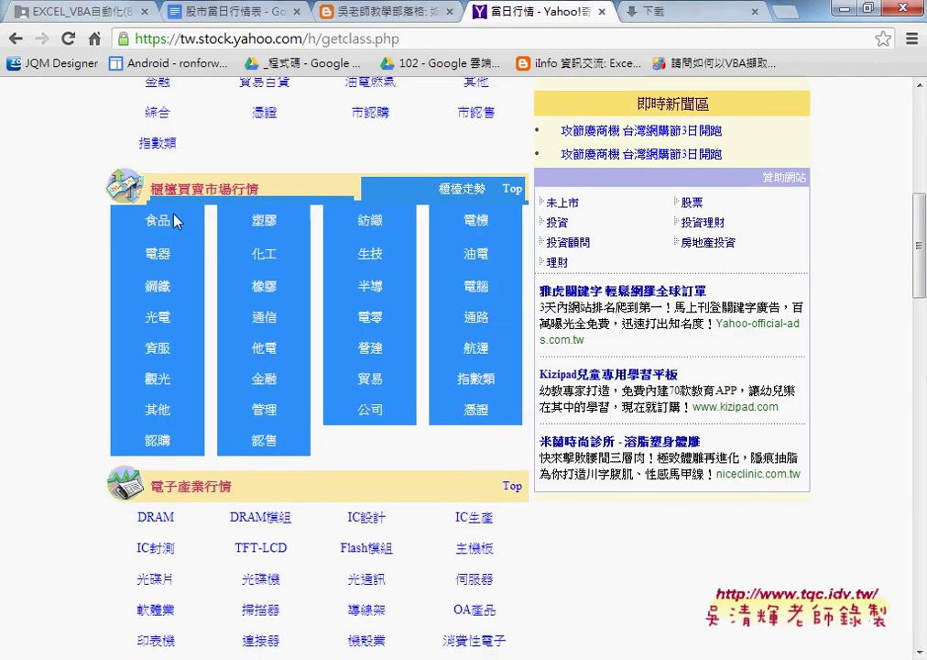
{"action": "right_click", "coordinate": [421, 195]}
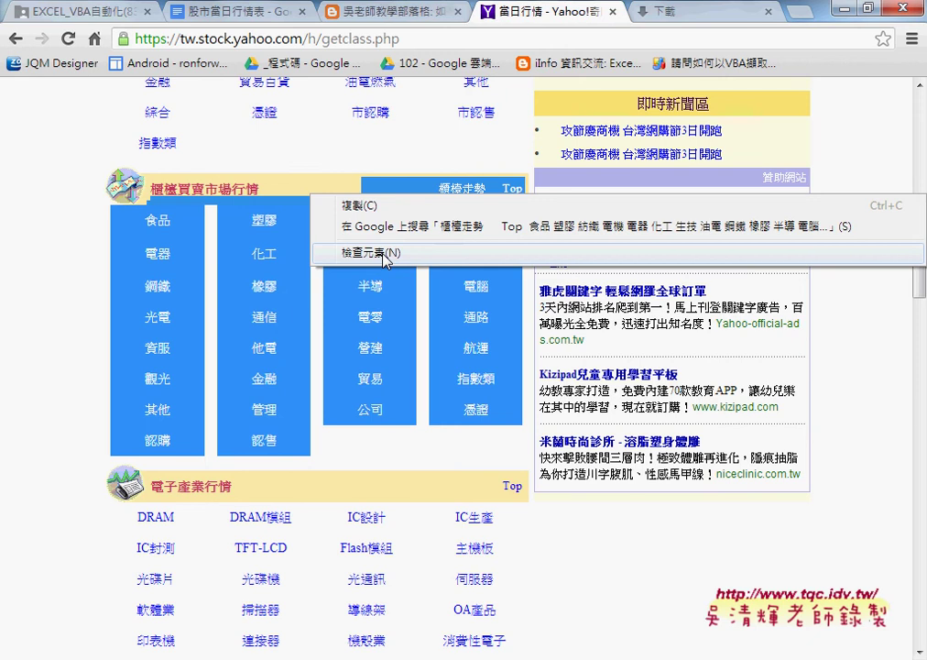
{"action": "left_click", "coordinate": [111, 18]}
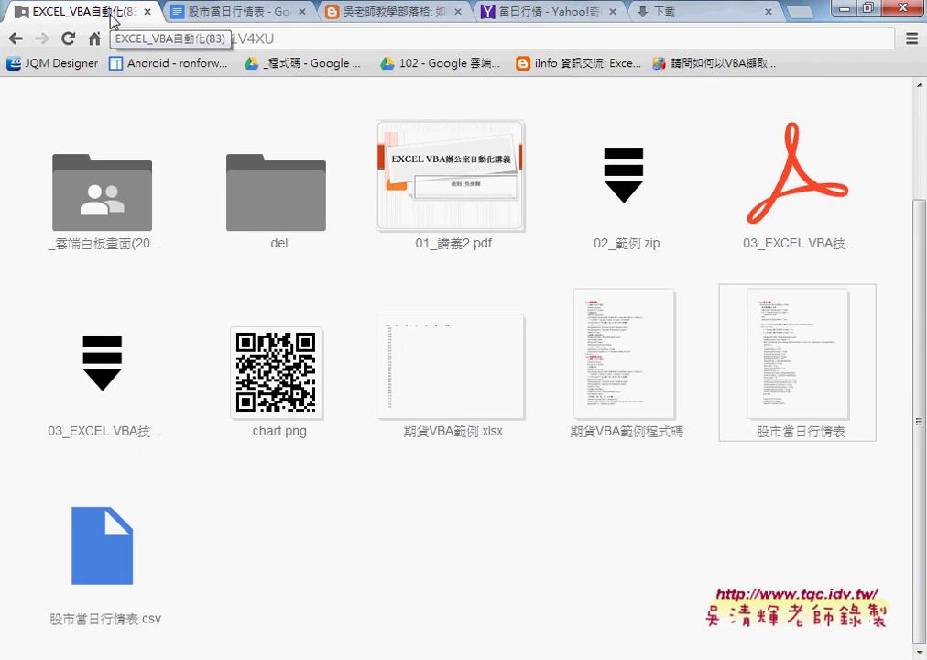
- Load the teacher's blog home page and scroll to the per-minute futures table
{"action": "left_click", "coordinate": [414, 13]}
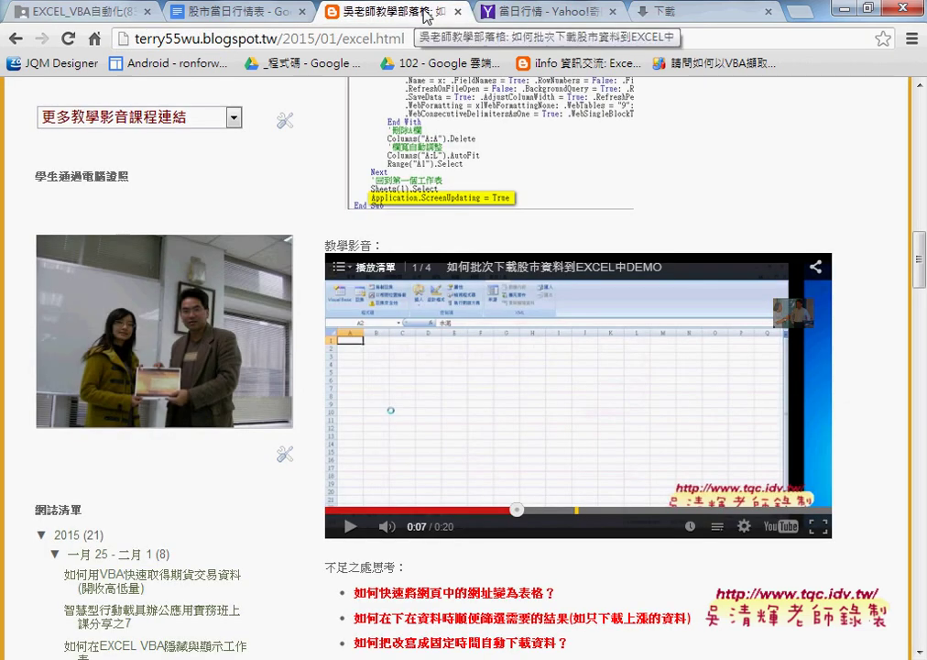
{"action": "scroll", "coordinate": [839, 176], "scroll_direction": "up", "scroll_amount": 10}
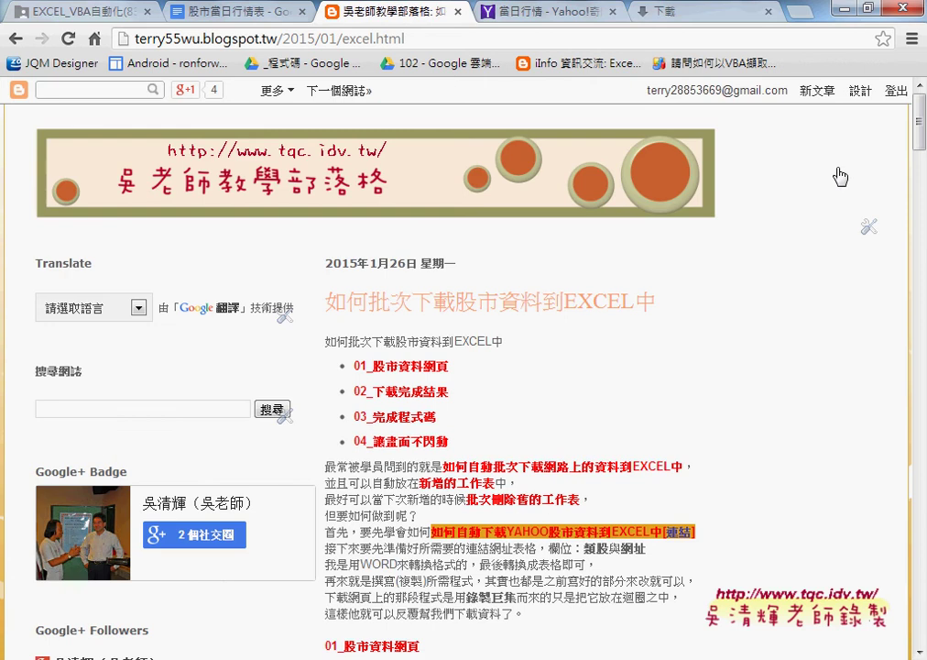
{"action": "scroll", "coordinate": [749, 344], "scroll_direction": "down", "scroll_amount": 1}
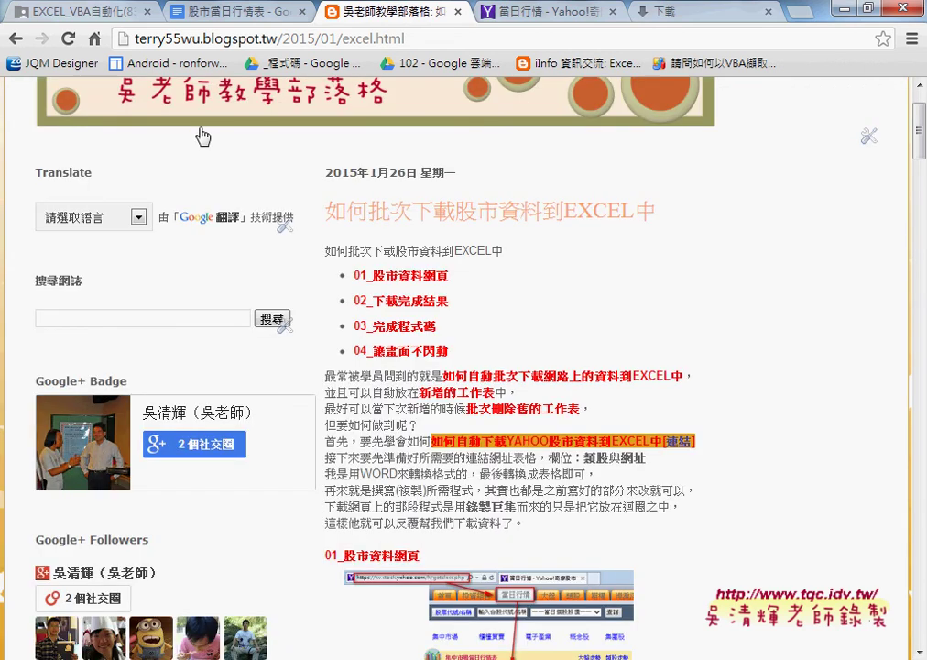
{"action": "left_click", "coordinate": [209, 106]}
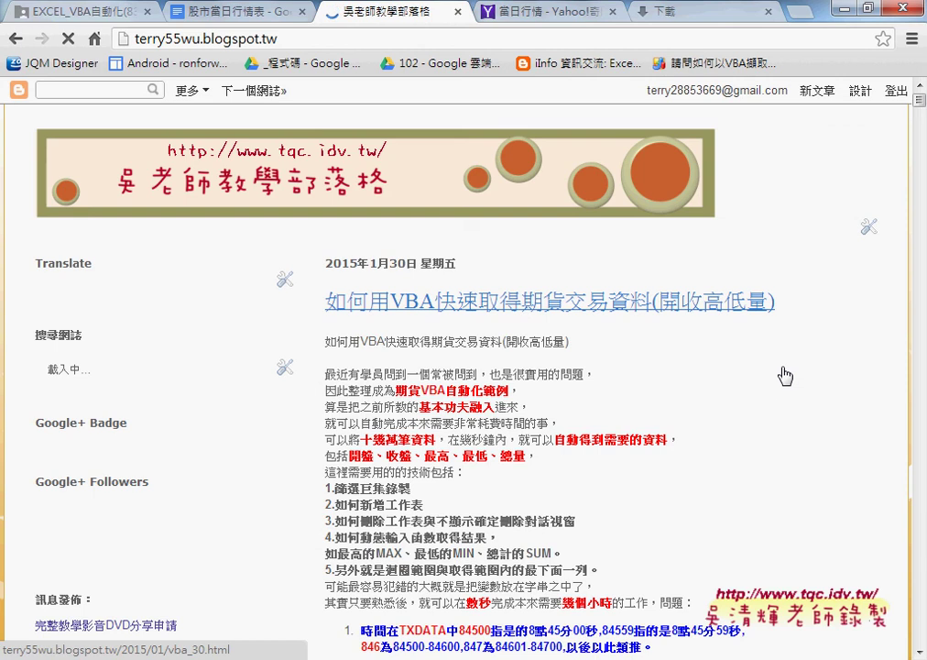
{"action": "scroll", "coordinate": [777, 364], "scroll_direction": "down", "scroll_amount": 2}
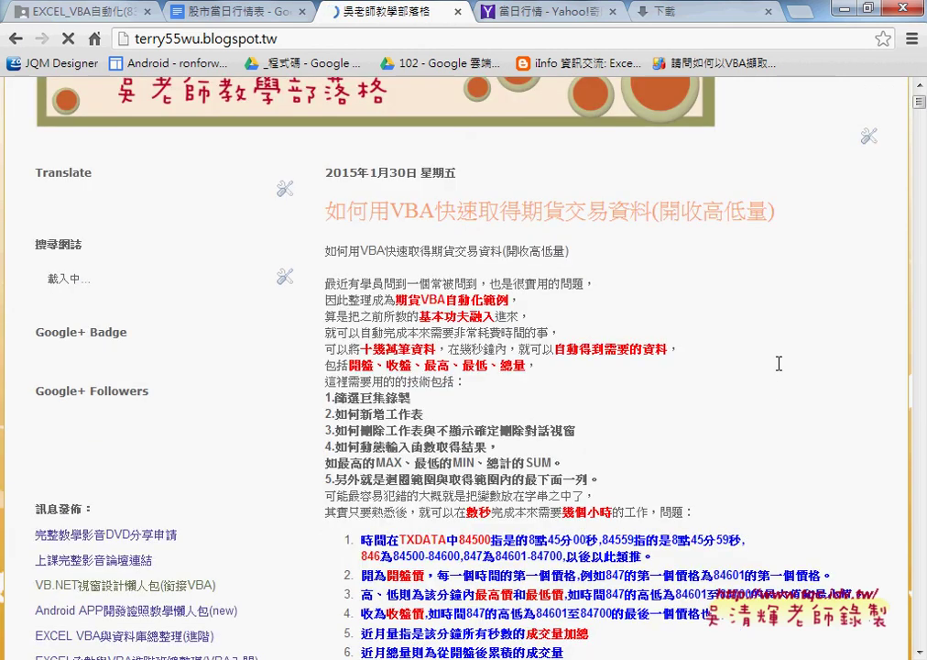
{"action": "scroll", "coordinate": [777, 364], "scroll_direction": "down", "scroll_amount": 1}
{"action": "scroll", "coordinate": [776, 364], "scroll_direction": "down", "scroll_amount": 1}
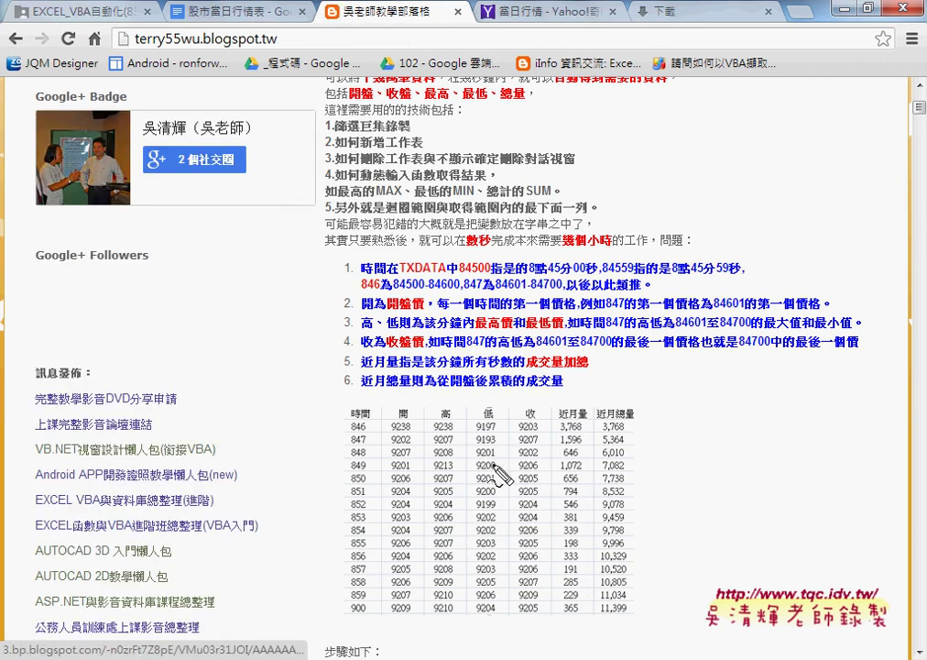
- Mark up the table with the red pen, underline minute 846, then clear the marks
{"action": "mouse_move", "coordinate": [338, 401]}
{"action": "left_mouse_down"}
{"action": "mouse_move", "coordinate": [335, 629]}
{"action": "mouse_move", "coordinate": [632, 634]}
{"action": "mouse_move", "coordinate": [366, 629]}
{"action": "left_mouse_up"}
{"action": "left_click_drag", "start_coordinate": [379, 403], "coordinate": [383, 612]}
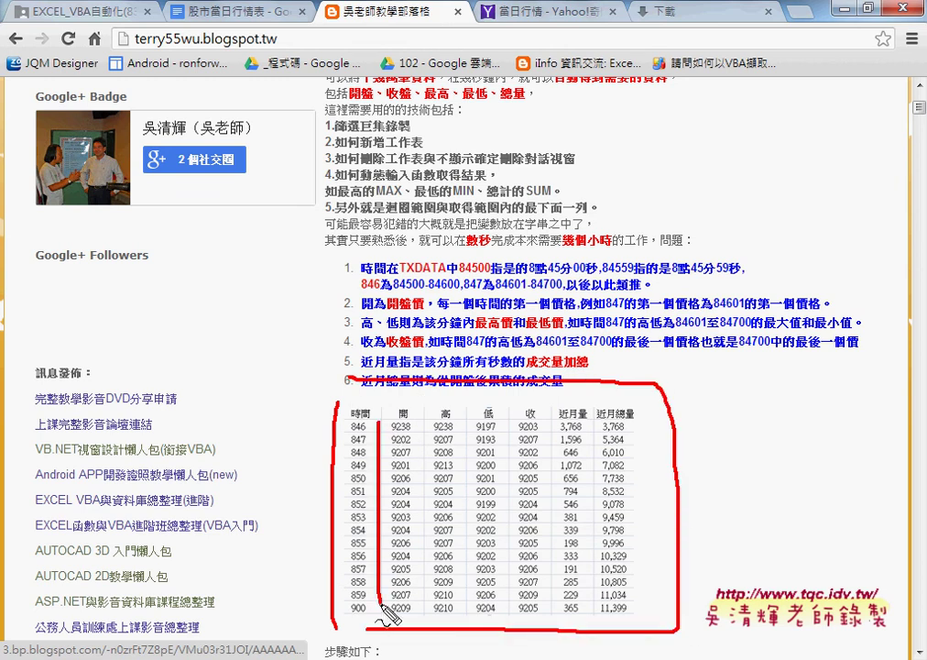
{"action": "mouse_move", "coordinate": [378, 419]}
{"action": "left_mouse_down"}
{"action": "mouse_move", "coordinate": [632, 609]}
{"action": "mouse_move", "coordinate": [403, 612]}
{"action": "left_mouse_up"}
{"action": "left_click_drag", "start_coordinate": [473, 463], "coordinate": [568, 561]}
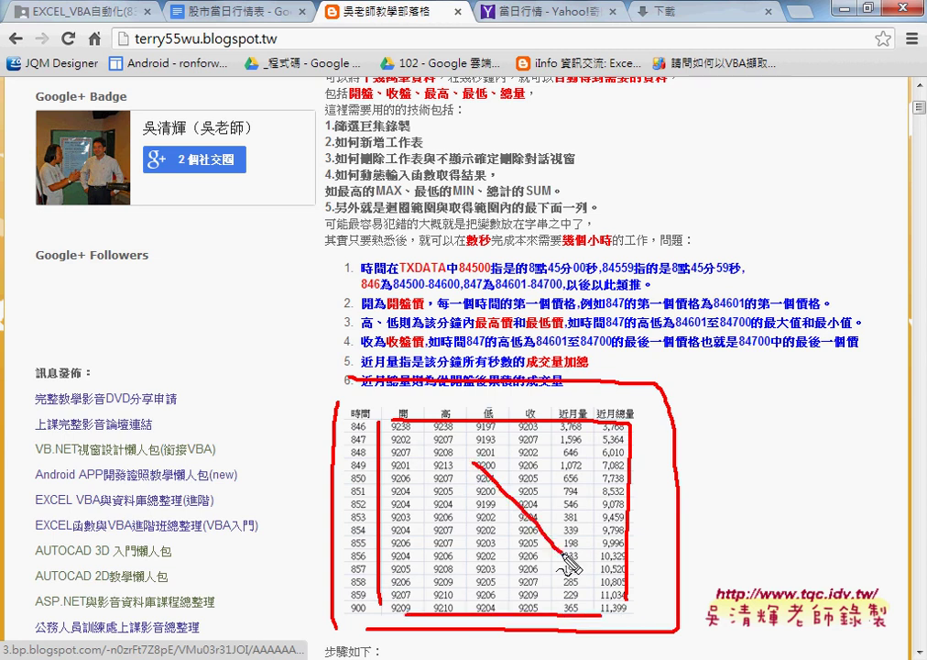
{"action": "left_click_drag", "start_coordinate": [552, 474], "coordinate": [477, 550]}
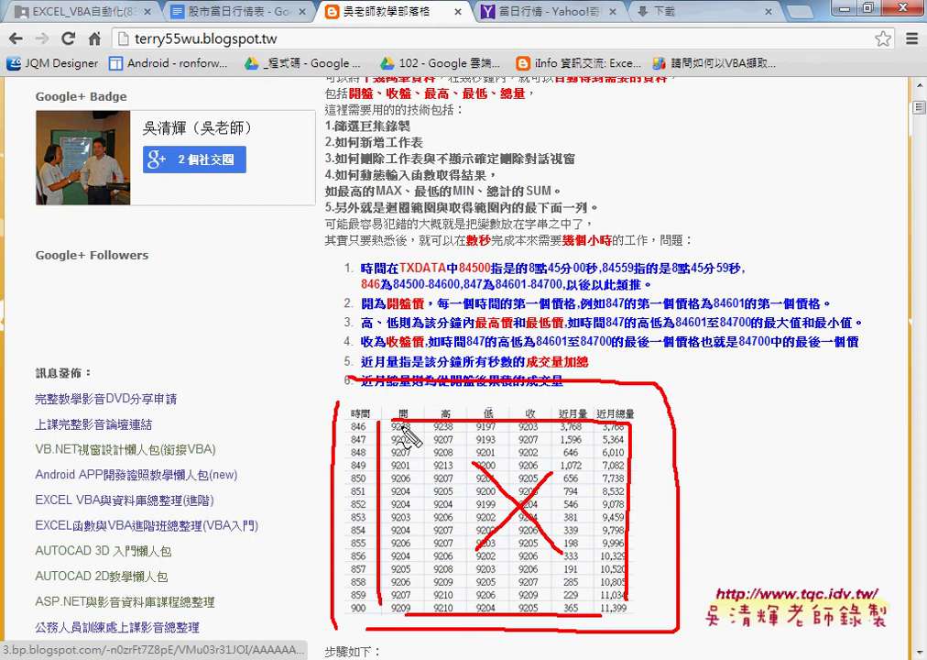
{"action": "left_click_drag", "start_coordinate": [349, 427], "coordinate": [367, 427]}
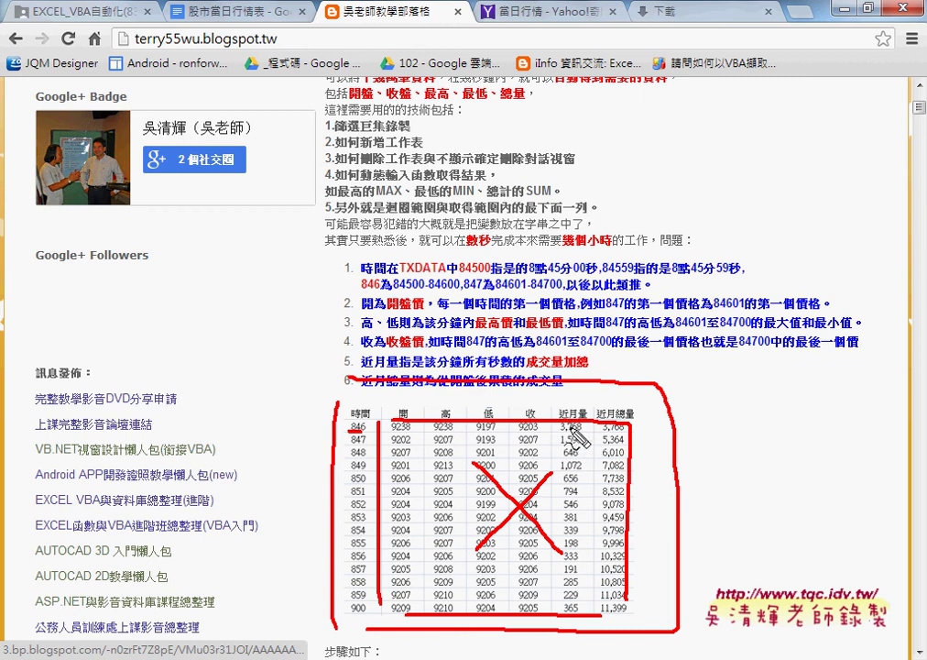
{"action": "key", "text": "Escape"}
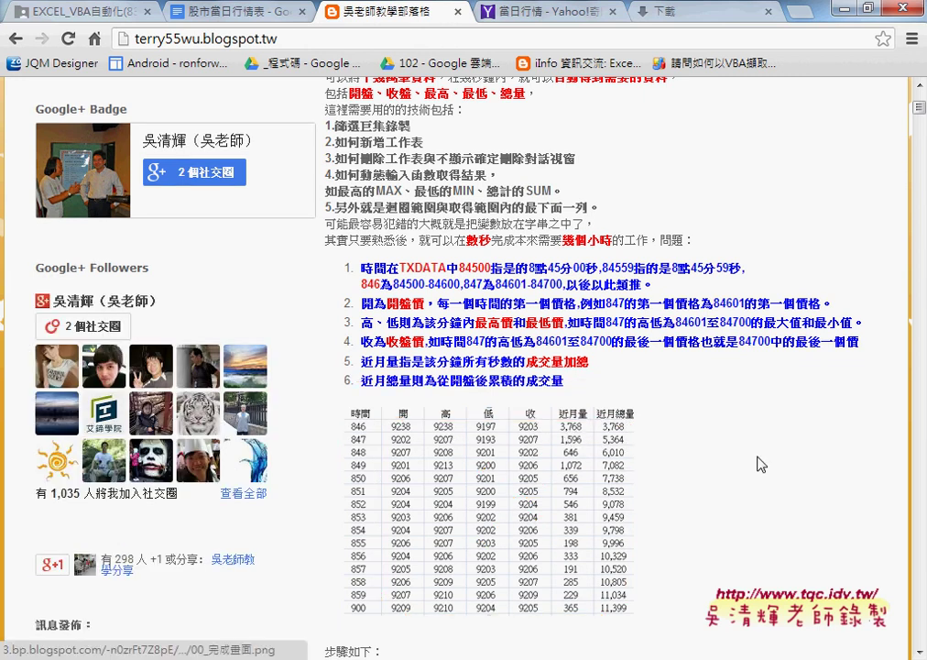
- Scroll down to the illustrated steps 01_需求畫面 through 04_錄完的程式進行修改
{"action": "scroll", "coordinate": [778, 465], "scroll_direction": "down", "scroll_amount": 3}
{"action": "scroll", "coordinate": [780, 465], "scroll_direction": "down", "scroll_amount": 1}
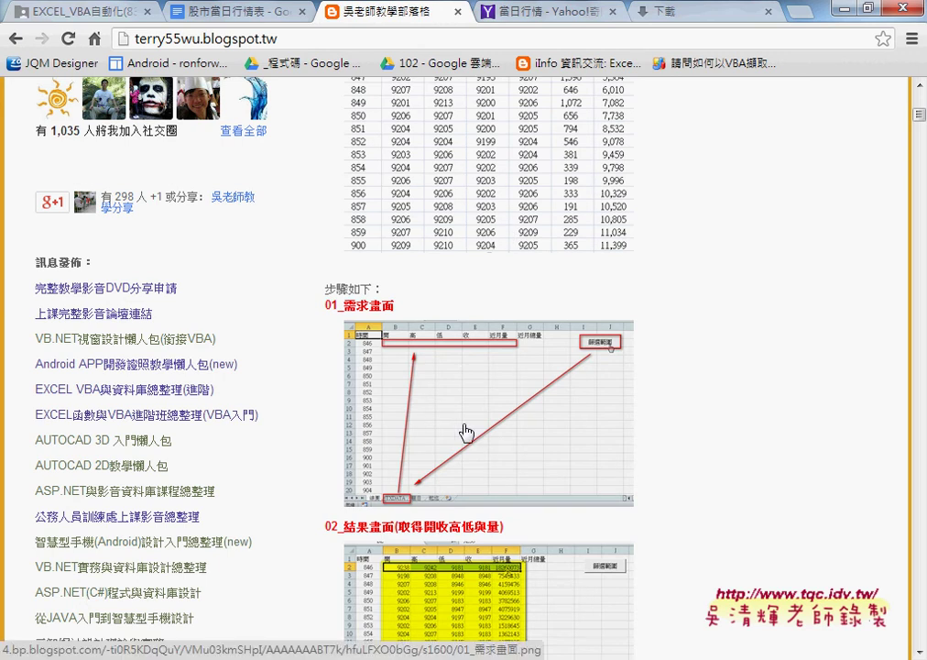
{"action": "scroll", "coordinate": [468, 433], "scroll_direction": "down", "scroll_amount": 2}
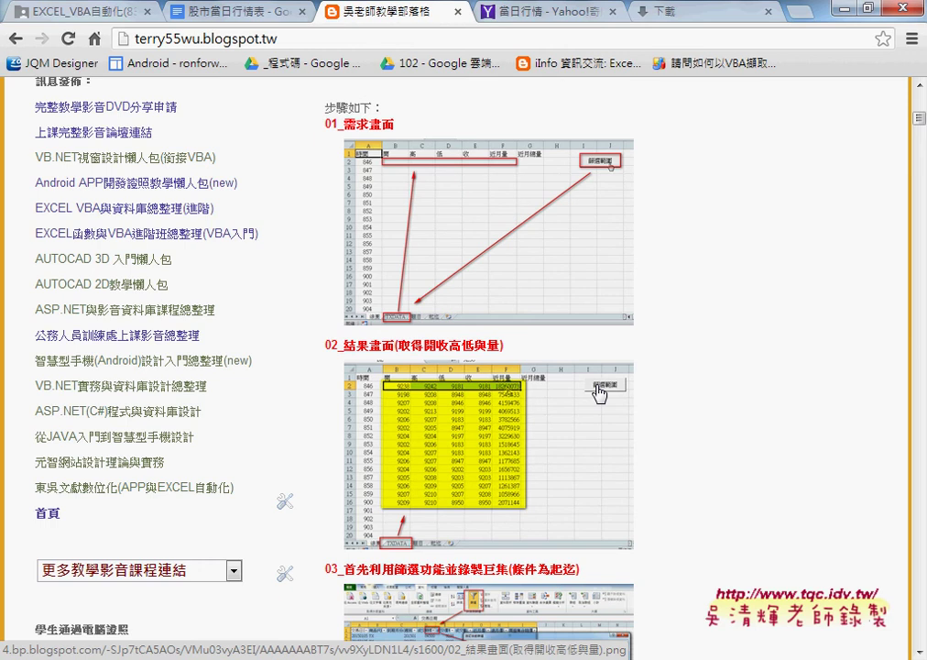
{"action": "scroll", "coordinate": [600, 392], "scroll_direction": "down", "scroll_amount": 2}
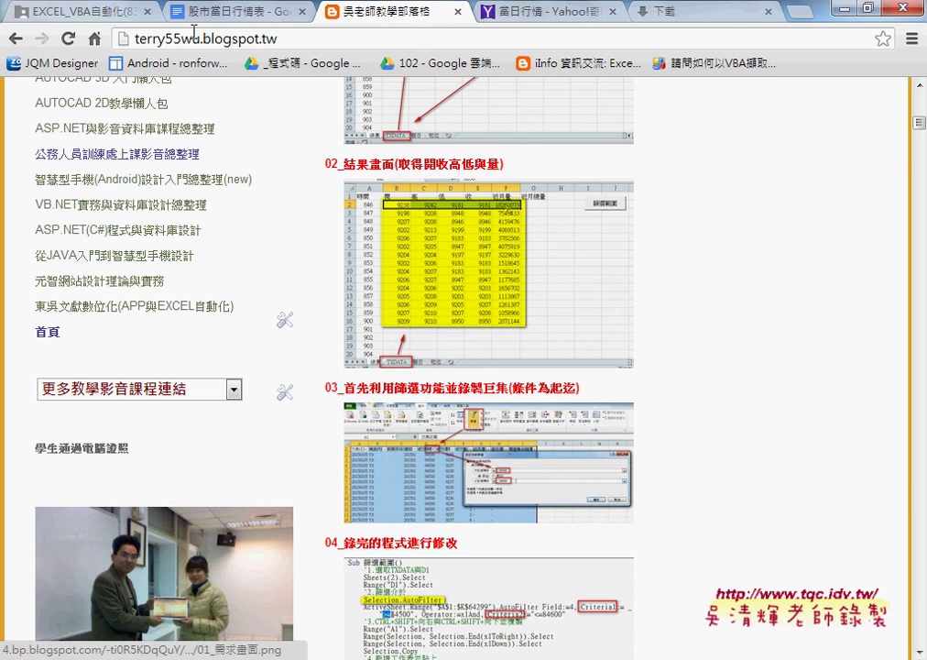
- Preview 期貨VBA範例.xlsx in the Drive folder, download it and open it in Excel
{"action": "left_click", "coordinate": [108, 16]}
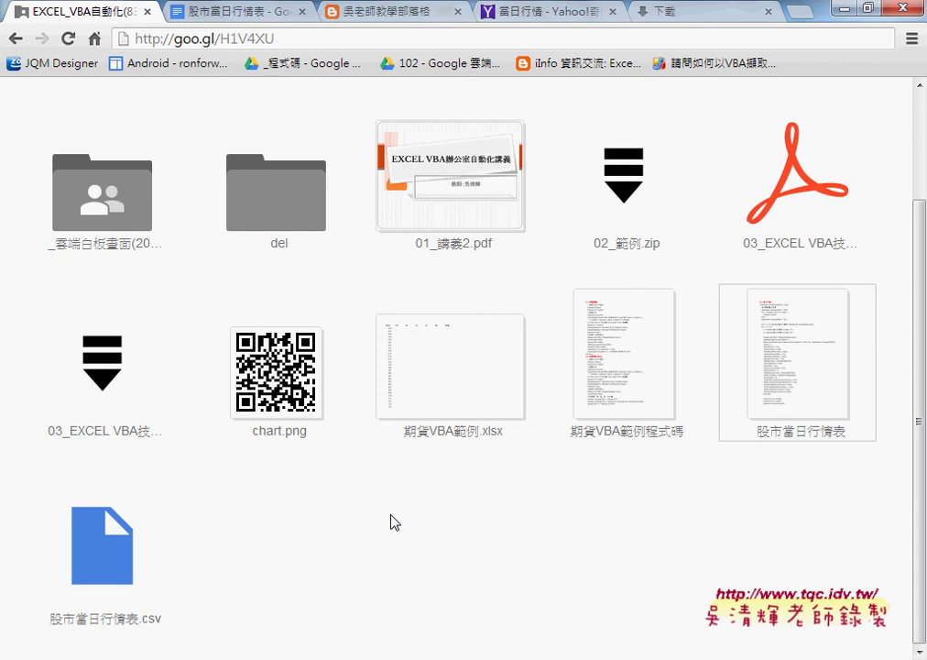
{"action": "left_click", "coordinate": [468, 403]}
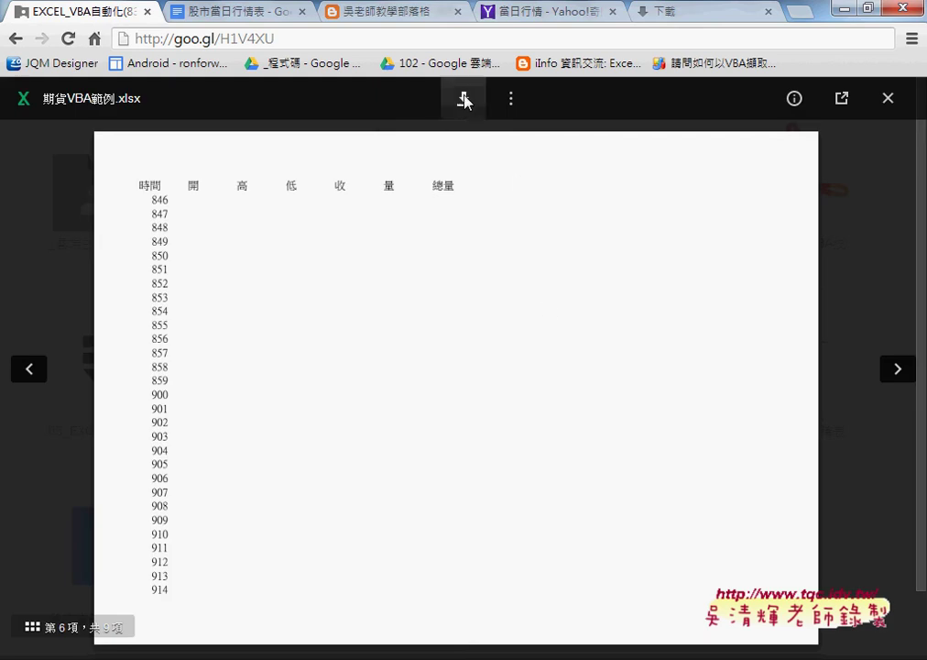
{"action": "left_click", "coordinate": [463, 98]}
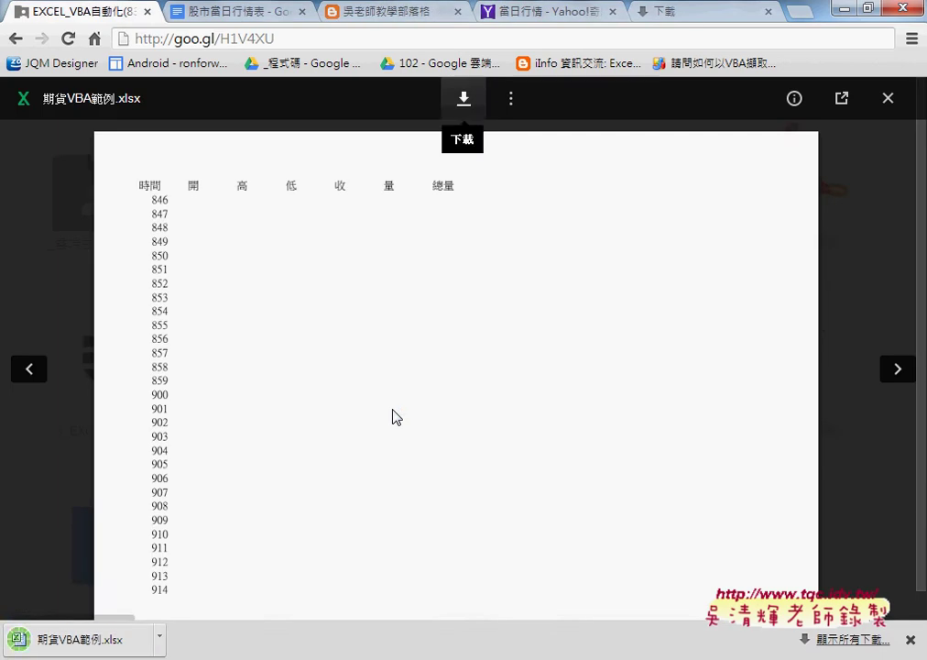
{"action": "left_click", "coordinate": [183, 641]}
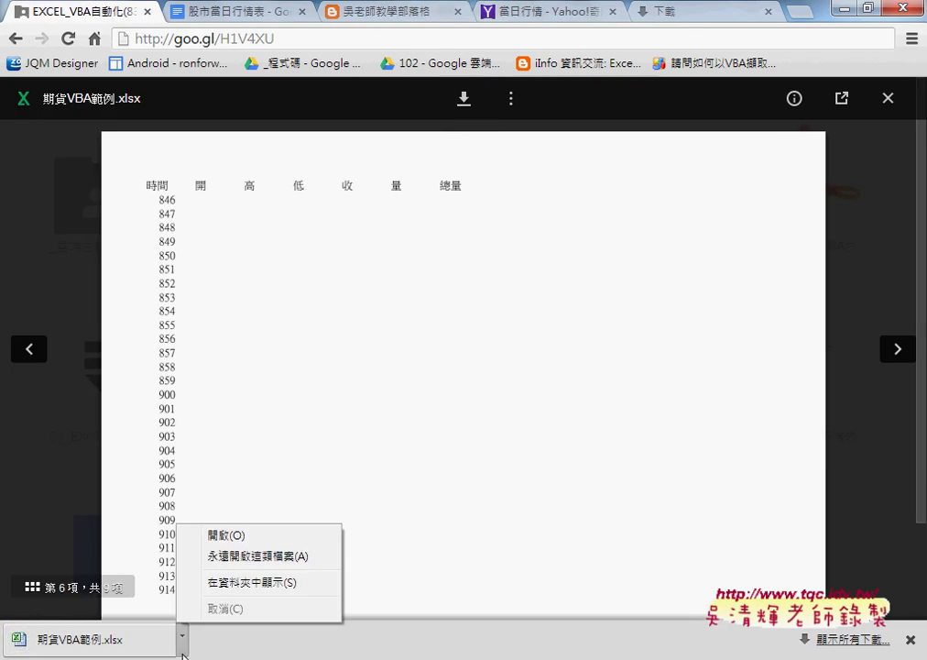
{"action": "left_click", "coordinate": [237, 535]}
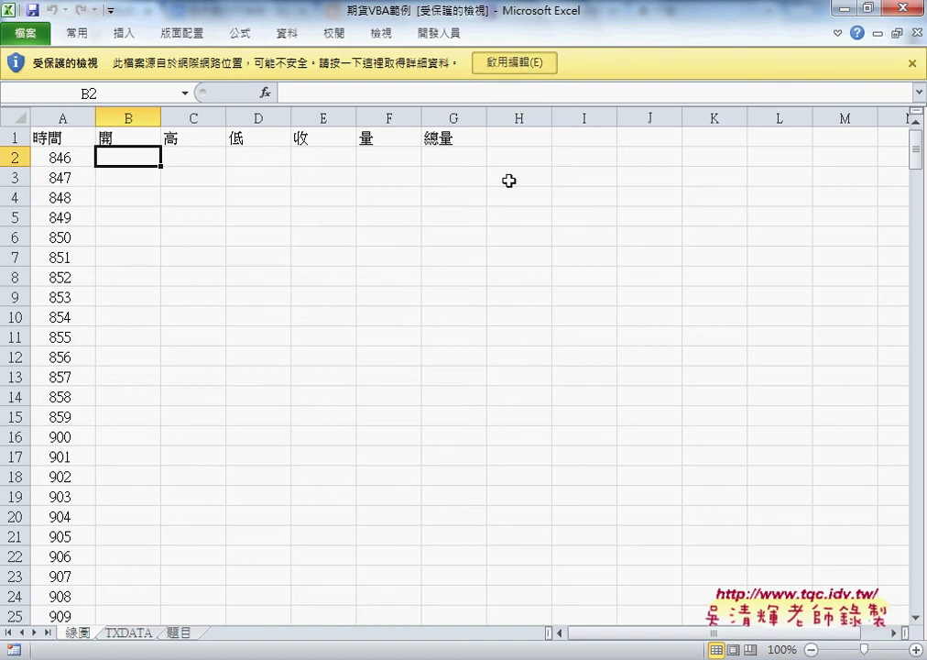
- Enable editing and look at the 題目 sheet, then the TXDATA sheet
{"action": "left_click", "coordinate": [514, 63]}
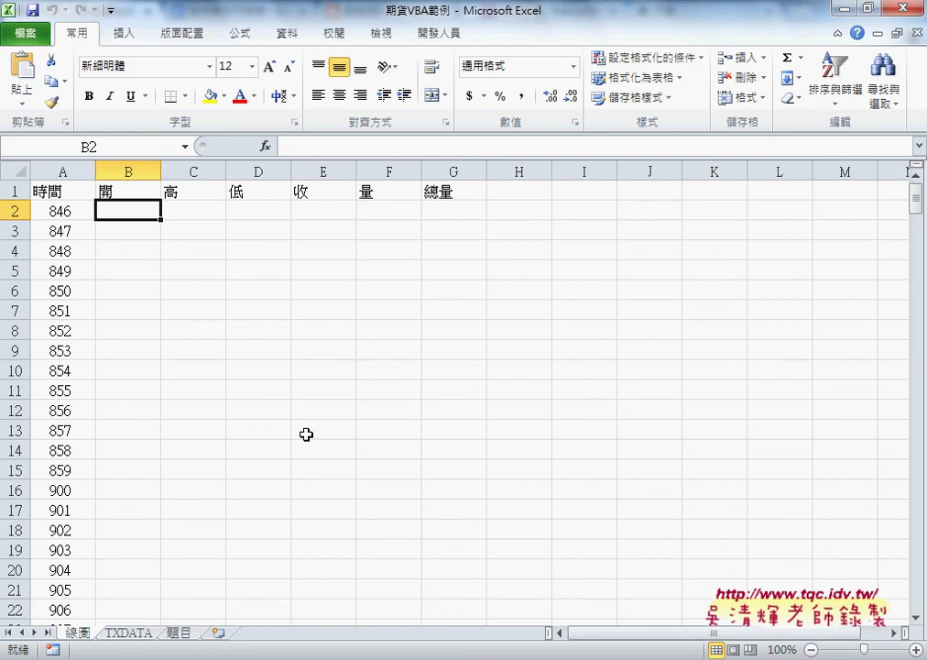
{"action": "left_click", "coordinate": [180, 634]}
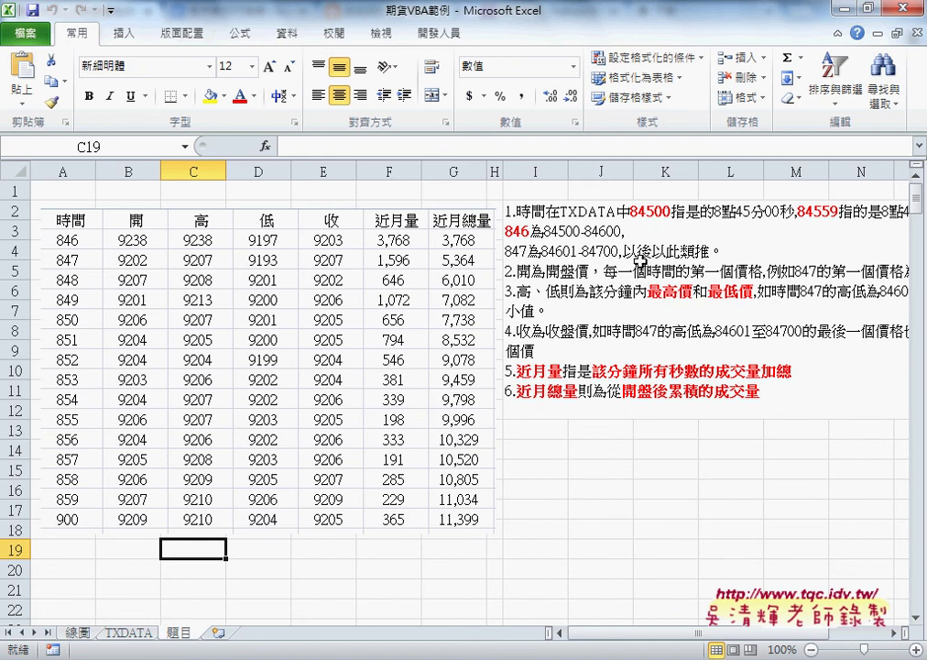
{"action": "left_click", "coordinate": [131, 632]}
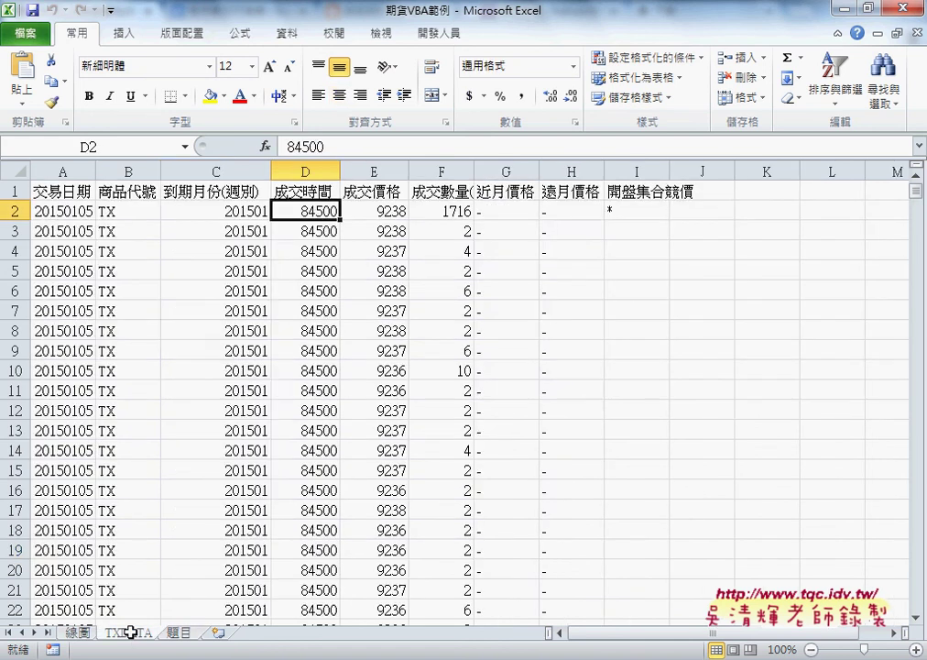
- Confirm the tick data ends at row 64299, then select column D and cell D2 (84500)
{"action": "scroll", "coordinate": [73, 372], "scroll_direction": "down", "scroll_amount": 4}
{"action": "scroll", "coordinate": [73, 373], "scroll_direction": "down", "scroll_amount": 5}
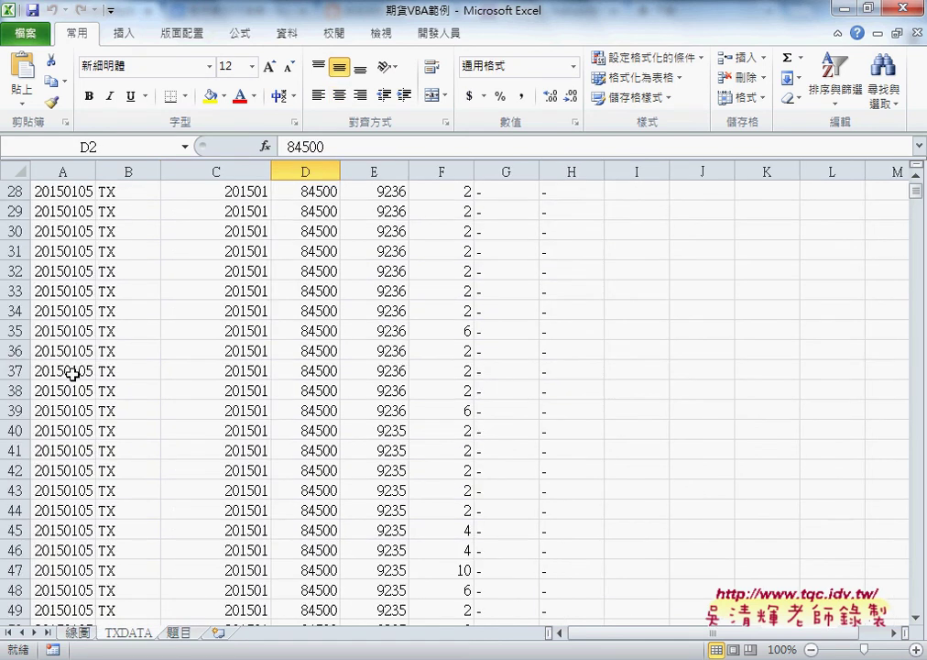
{"action": "scroll", "coordinate": [72, 372], "scroll_direction": "up", "scroll_amount": 3}
{"action": "scroll", "coordinate": [73, 372], "scroll_direction": "up", "scroll_amount": 1}
{"action": "left_click", "coordinate": [72, 372]}
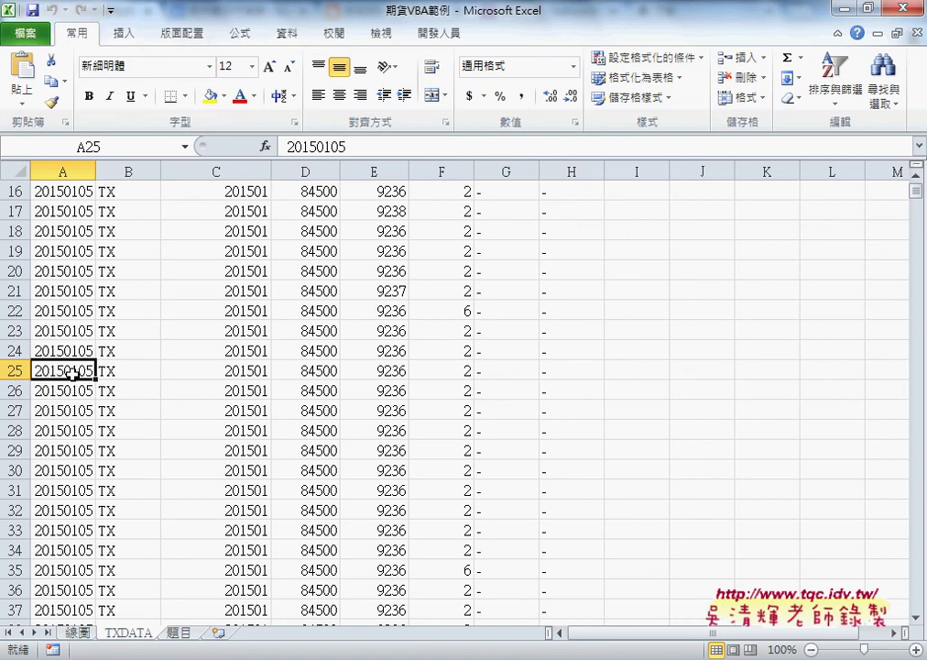
{"action": "key", "text": "ctrl+Down"}
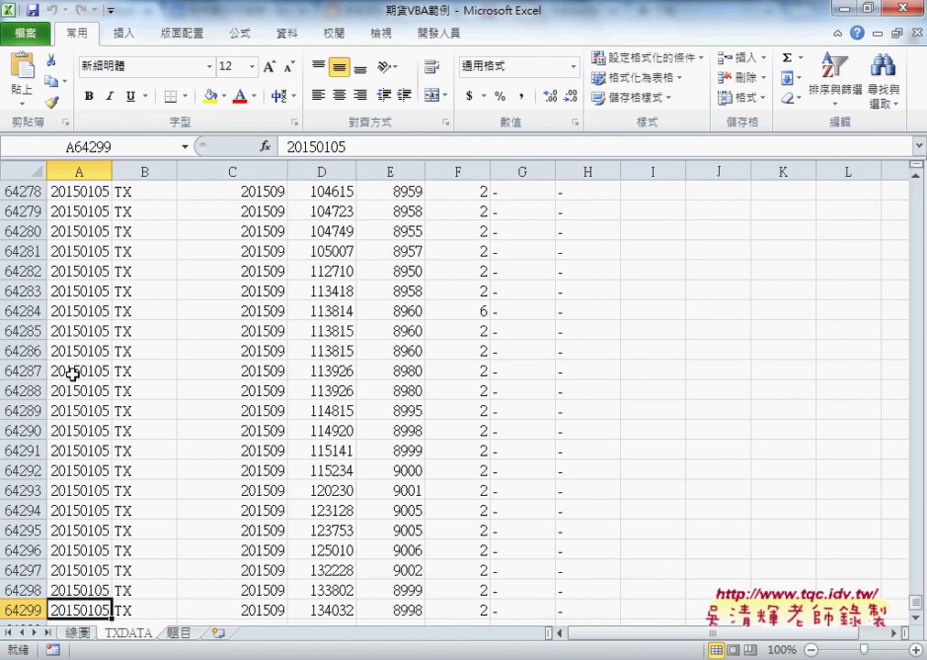
{"action": "key", "text": "ctrl+Up"}
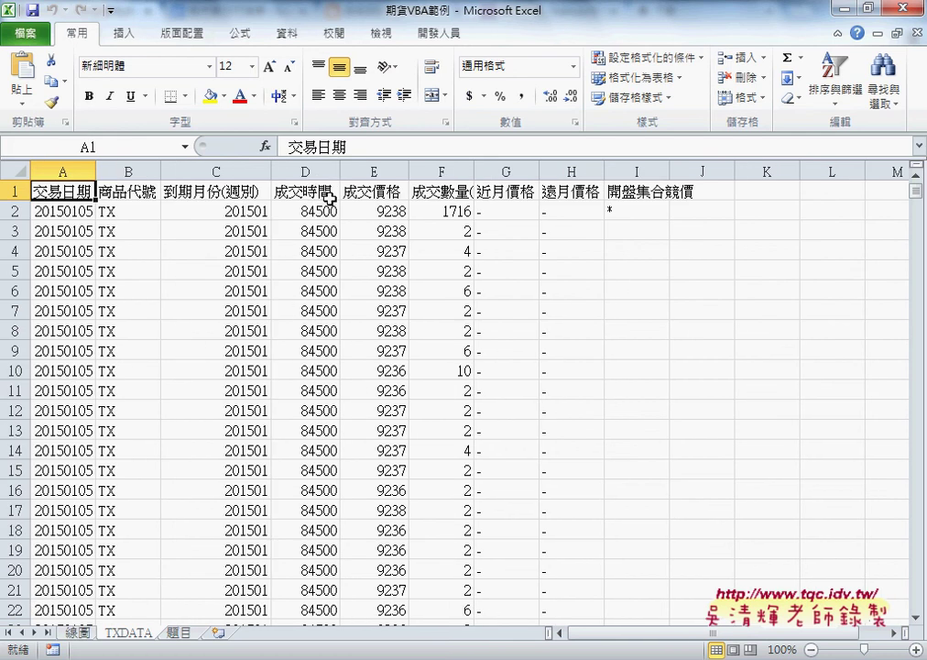
{"action": "left_click", "coordinate": [312, 171]}
{"action": "left_click", "coordinate": [316, 214]}
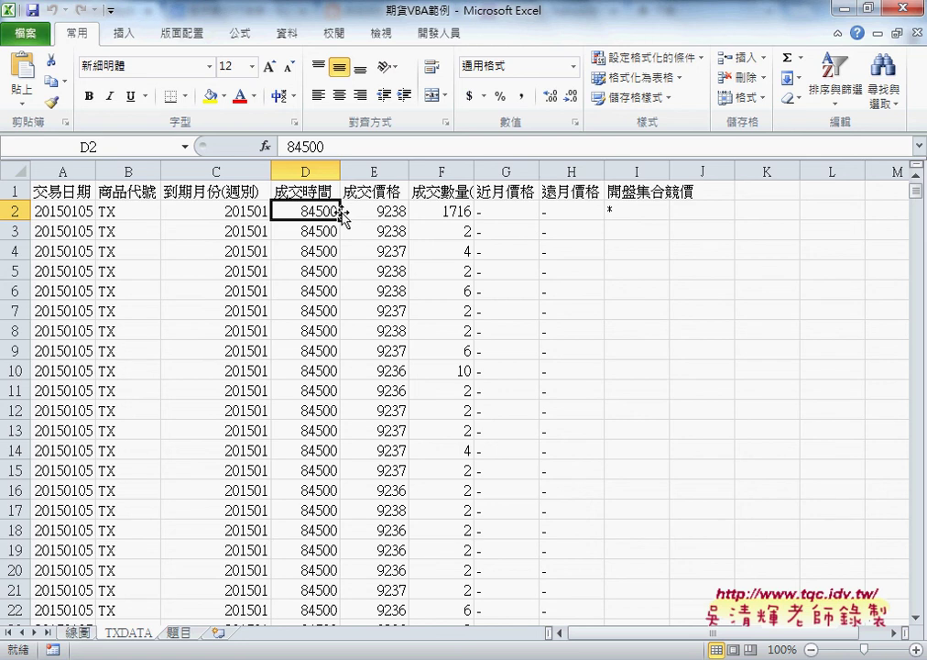
- Select minute 846 in cell A2 of 線圖 and compare it with the TXDATA sheet
{"action": "left_click", "coordinate": [78, 632]}
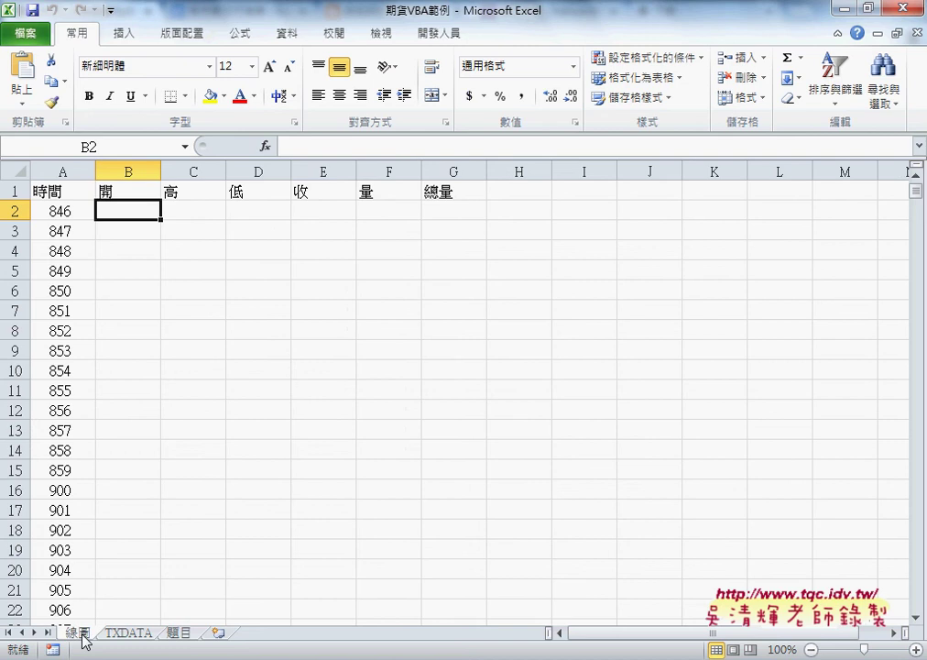
{"action": "left_click", "coordinate": [64, 213]}
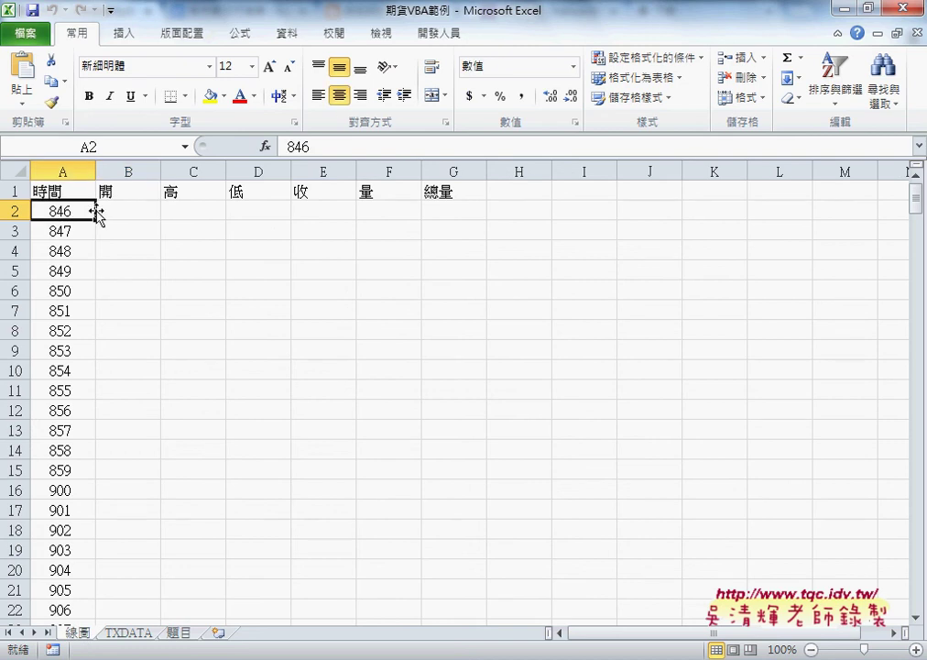
{"action": "left_click", "coordinate": [131, 633]}
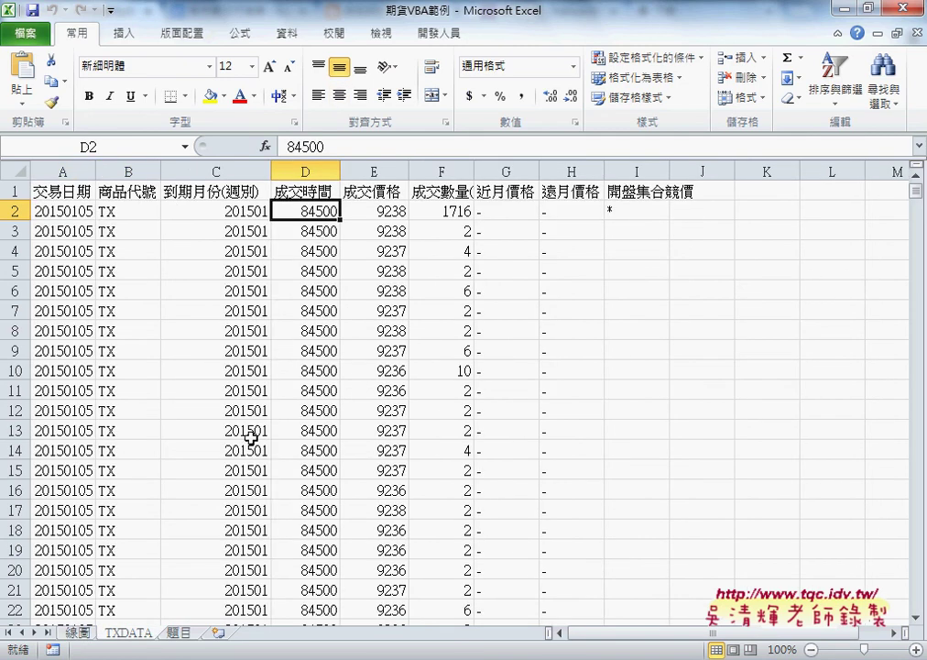
- Point out minute 846's 開, 收, 高, 低 and 量 cells on 線圖, then return to TXDATA
{"action": "left_click", "coordinate": [78, 632]}
{"action": "left_click", "coordinate": [120, 212]}
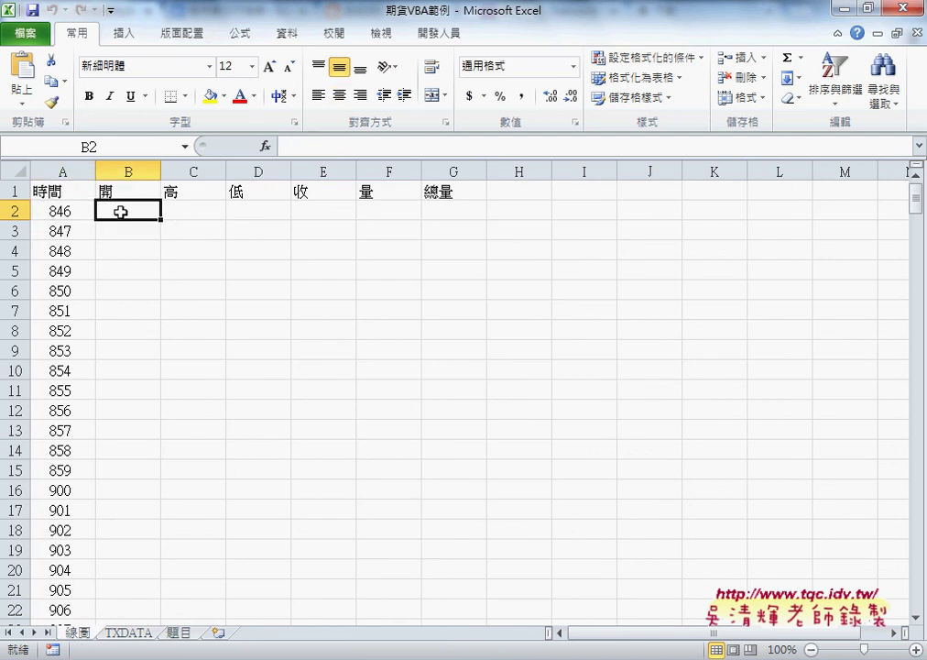
{"action": "left_click", "coordinate": [322, 211]}
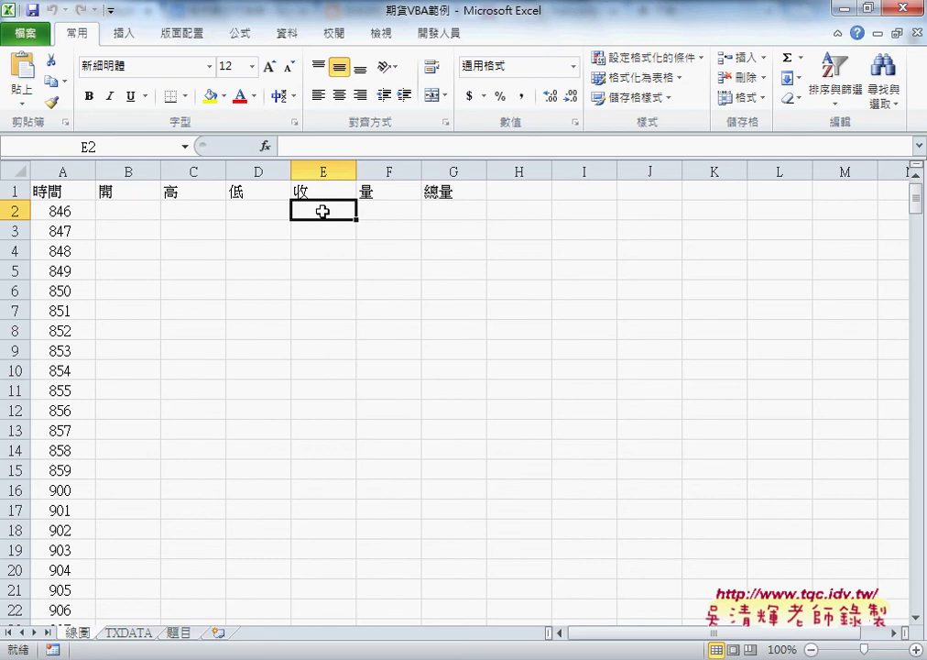
{"action": "left_click", "coordinate": [199, 208]}
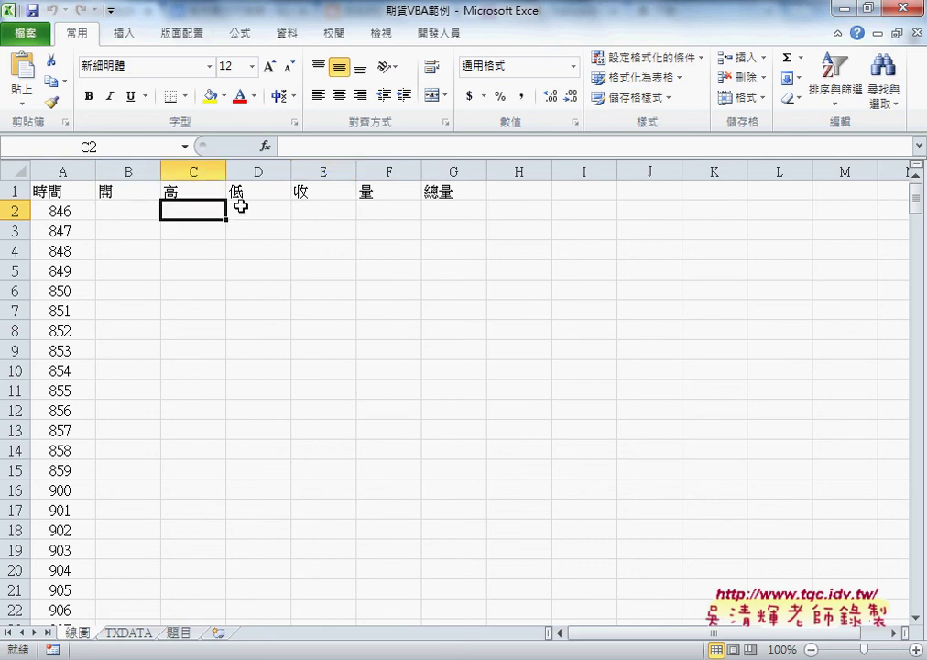
{"action": "left_click", "coordinate": [240, 206]}
{"action": "left_click", "coordinate": [376, 212]}
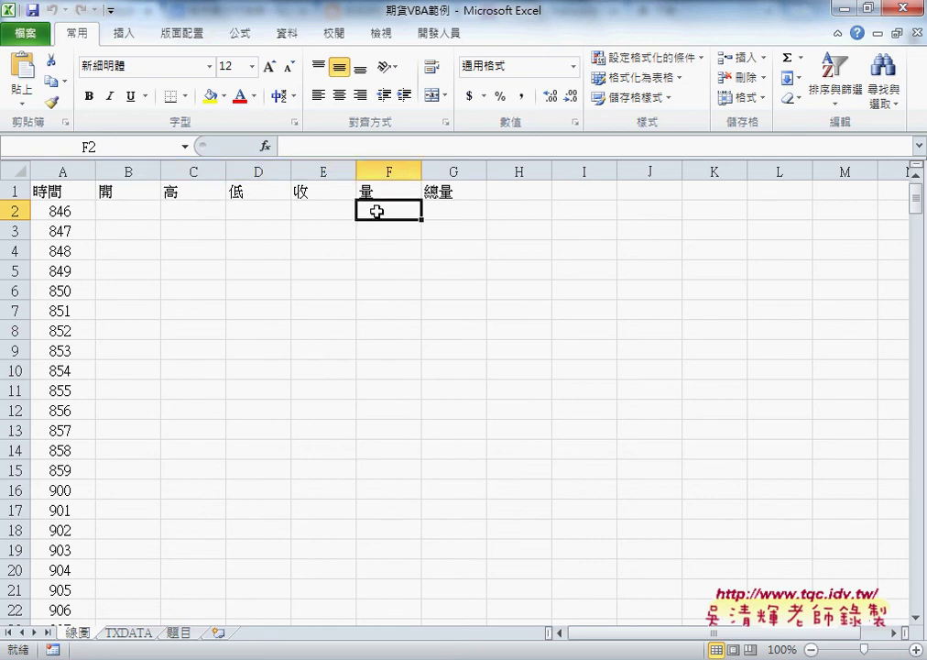
{"action": "left_click", "coordinate": [69, 211]}
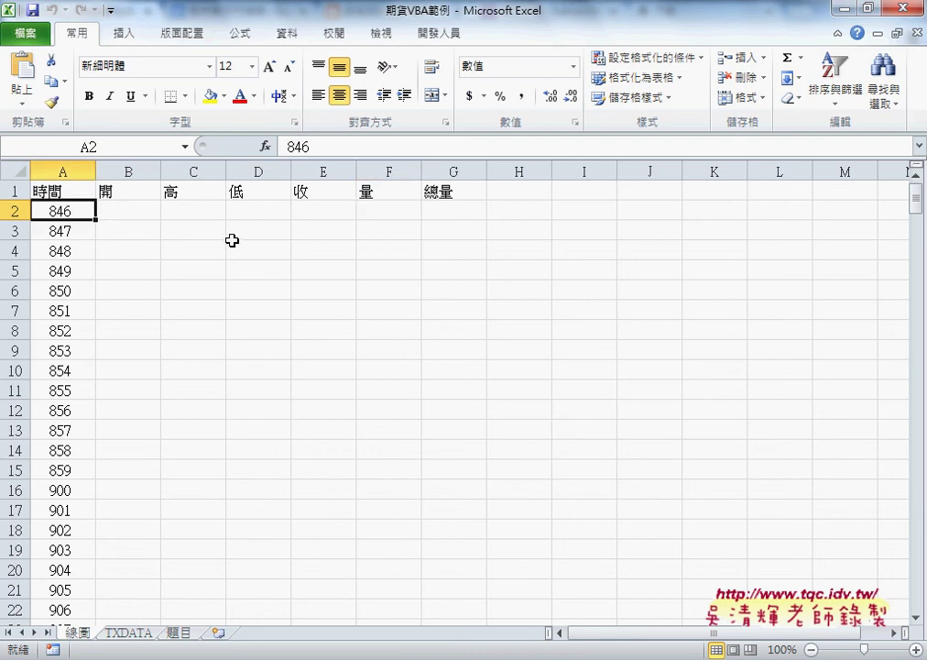
{"action": "left_click", "coordinate": [383, 209]}
{"action": "left_click", "coordinate": [131, 633]}
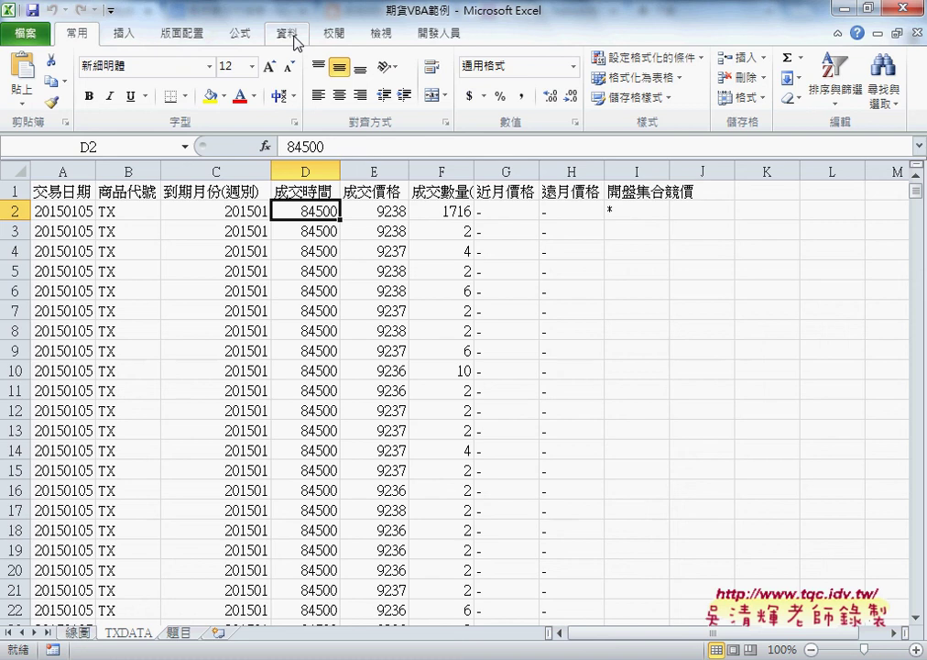
- Filter 成交時間 with a Between number filter from 84500 to 84600
{"action": "left_click", "coordinate": [290, 193]}
{"action": "left_click", "coordinate": [287, 37]}
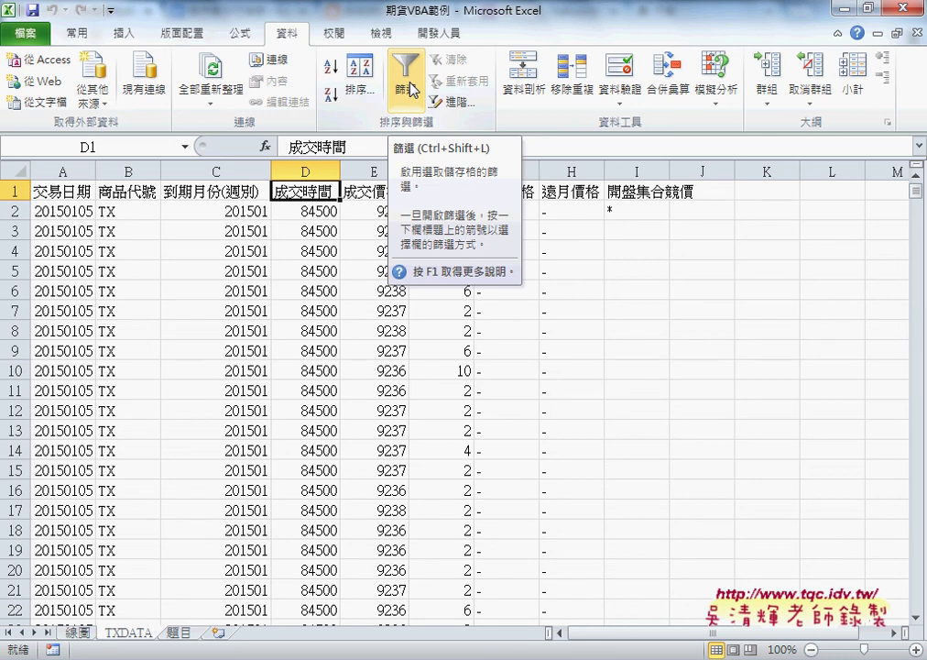
{"action": "left_click", "coordinate": [410, 89]}
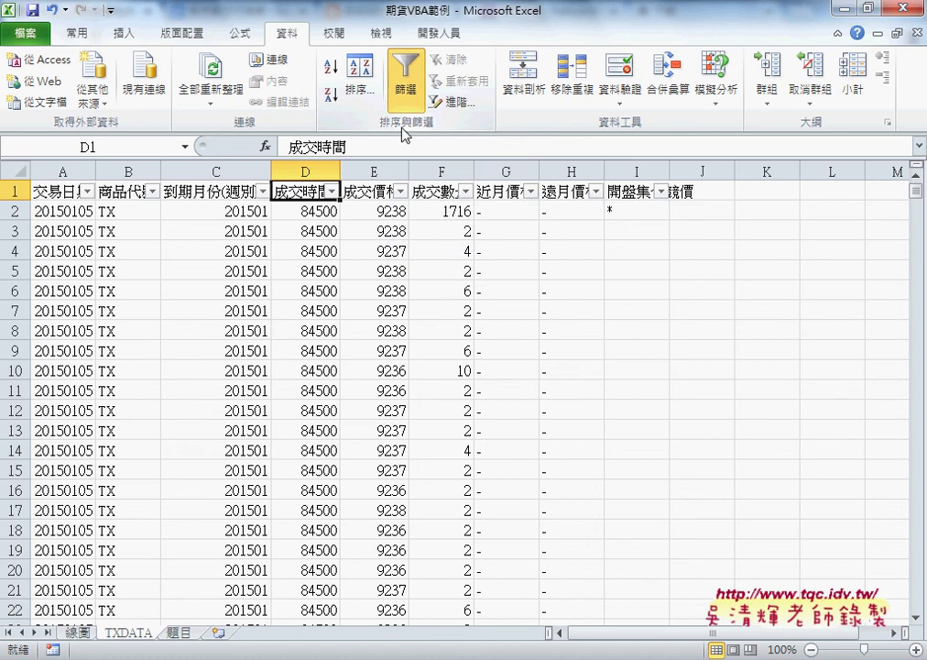
{"action": "left_click", "coordinate": [331, 192]}
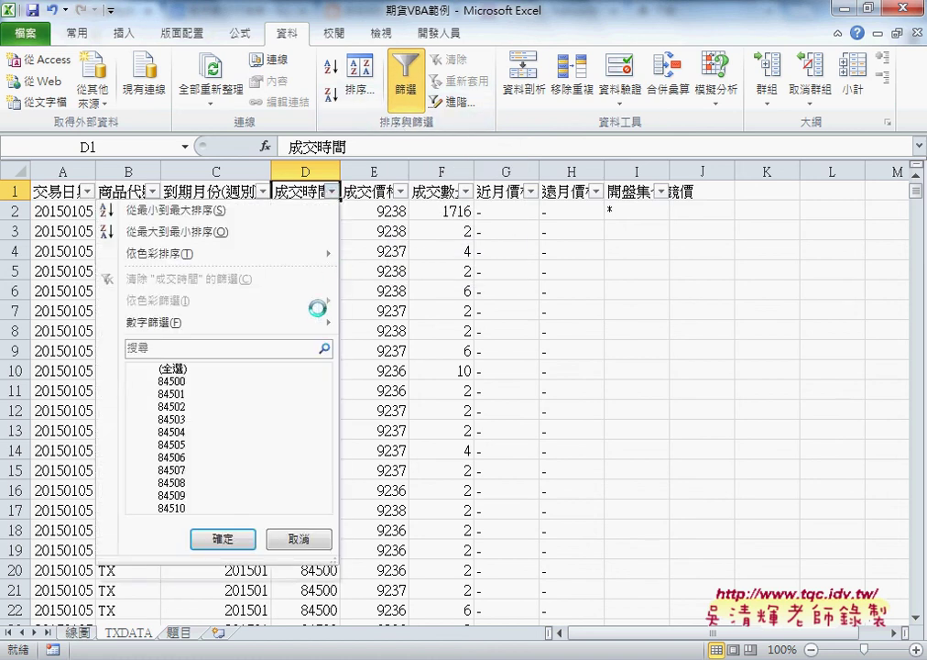
{"action": "mouse_move", "coordinate": [271, 332]}
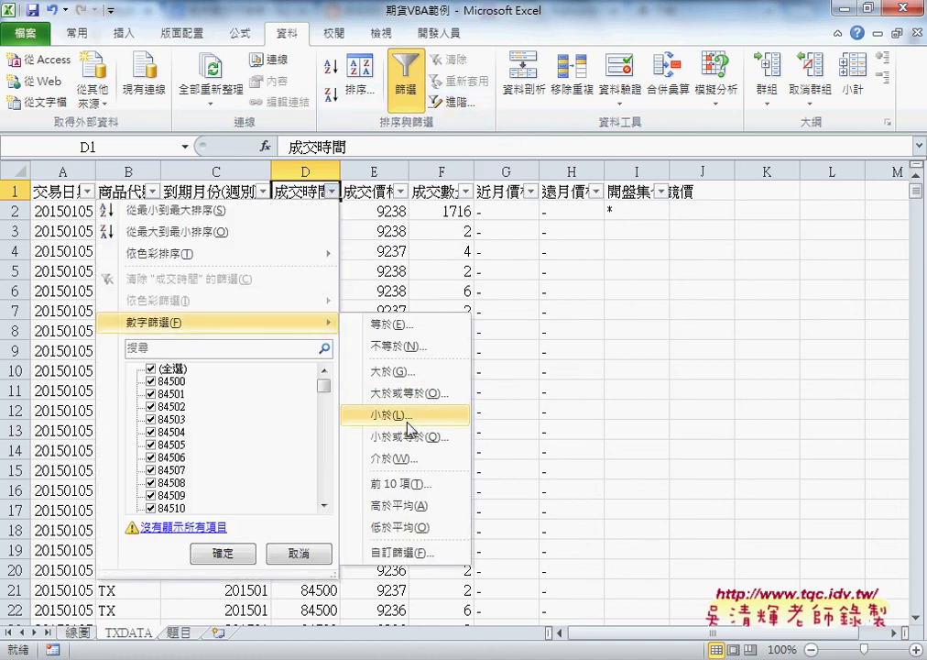
{"action": "left_click", "coordinate": [420, 460]}
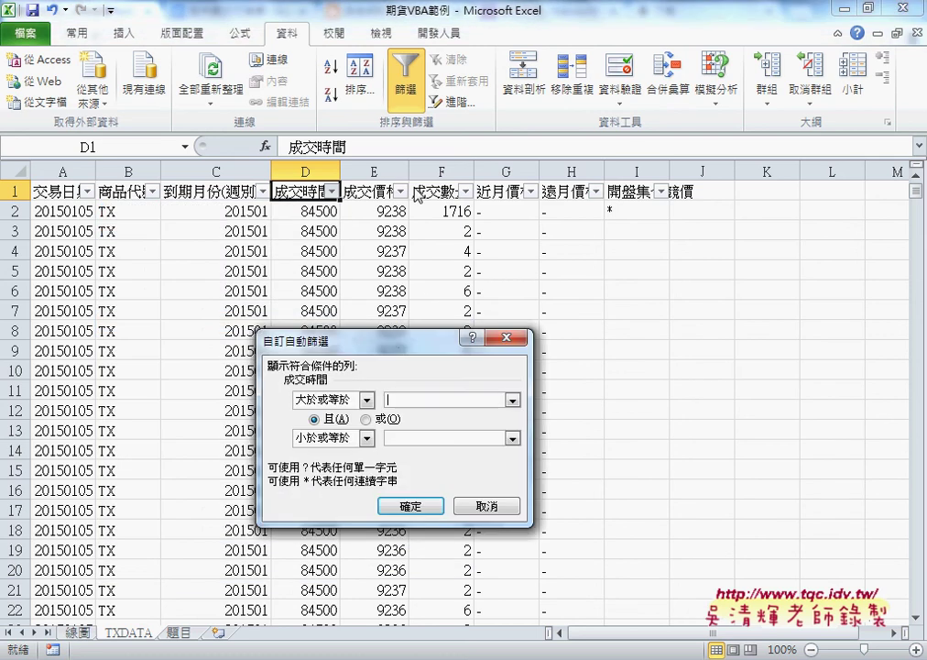
{"action": "mouse_move", "coordinate": [415, 279]}
{"action": "left_mouse_down"}
{"action": "mouse_move", "coordinate": [575, 224]}
{"action": "mouse_move", "coordinate": [620, 224]}
{"action": "left_mouse_up"}
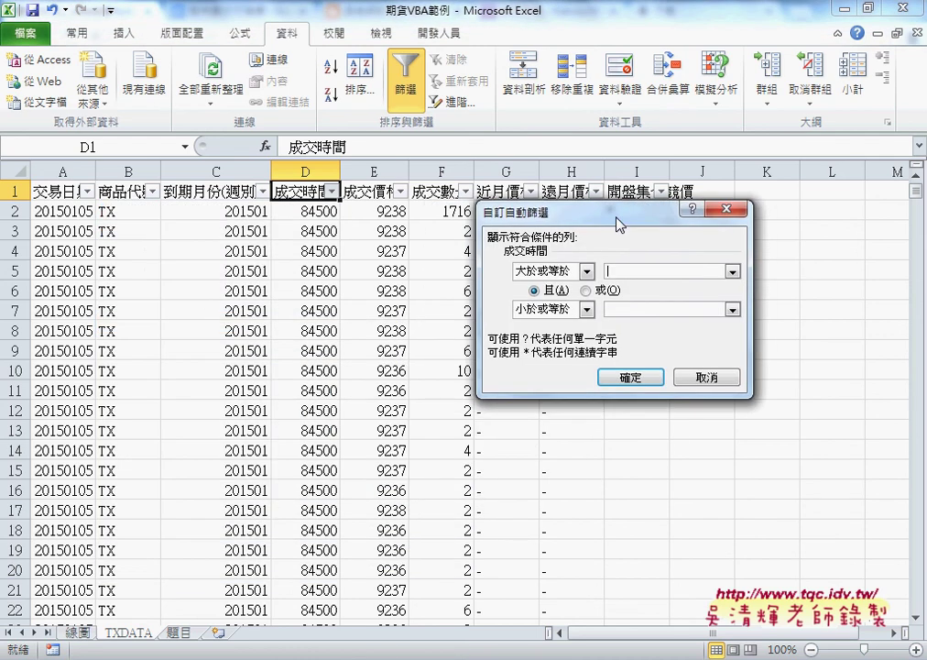
{"action": "type", "text": "84500"}
{"action": "key", "text": "Tab"}
{"action": "key", "text": "Tab"}
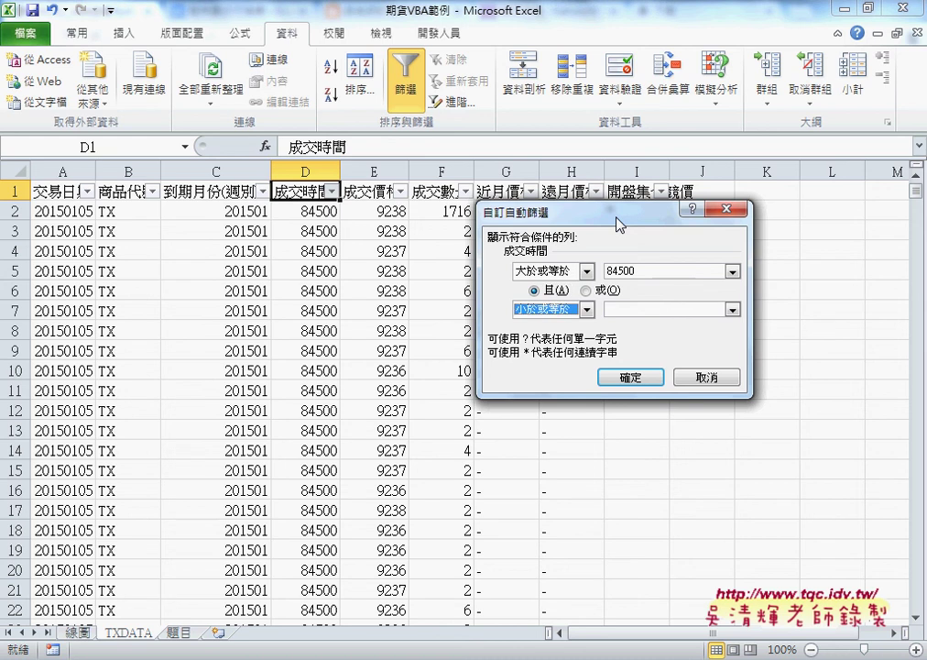
{"action": "key", "text": "Tab"}
{"action": "type", "text": "84600"}
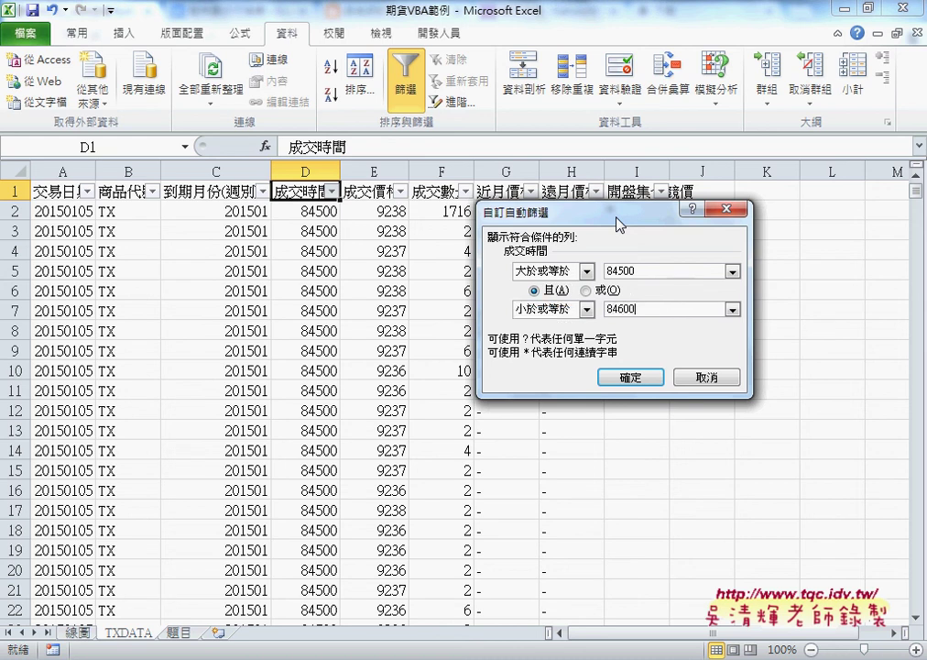
{"action": "left_click", "coordinate": [632, 376]}
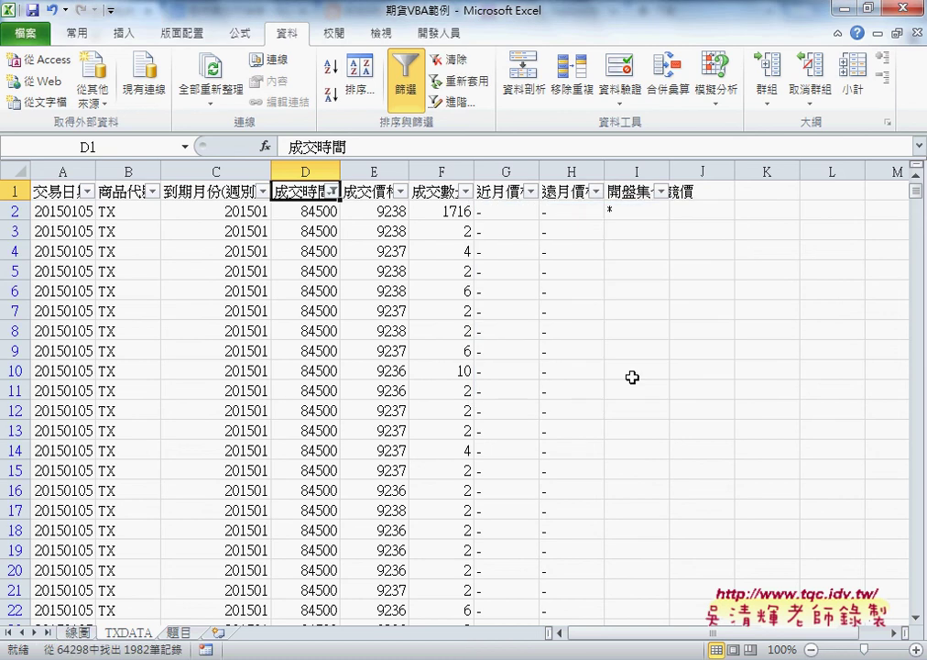
- Check the filtered 成交時間 values from the first 84500 down to the last row
{"action": "left_click", "coordinate": [311, 209]}
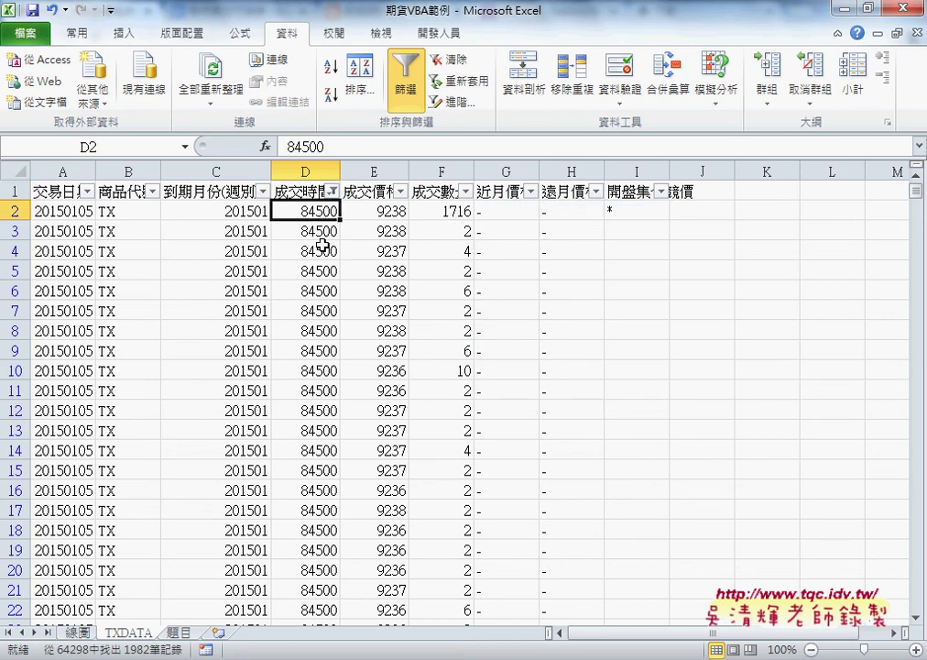
{"action": "scroll", "coordinate": [323, 247], "scroll_direction": "down", "scroll_amount": 8}
{"action": "scroll", "coordinate": [322, 252], "scroll_direction": "down", "scroll_amount": 5}
{"action": "scroll", "coordinate": [322, 254], "scroll_direction": "up", "scroll_amount": 5}
{"action": "scroll", "coordinate": [322, 256], "scroll_direction": "up", "scroll_amount": 7}
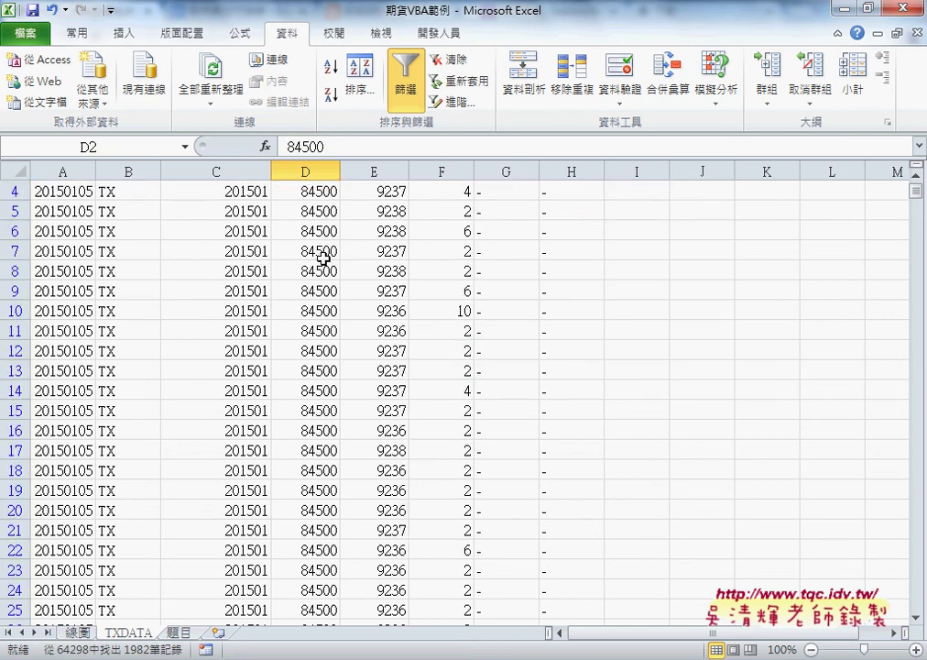
{"action": "scroll", "coordinate": [322, 259], "scroll_direction": "up", "scroll_amount": 1}
{"action": "key", "text": "ctrl+Down"}
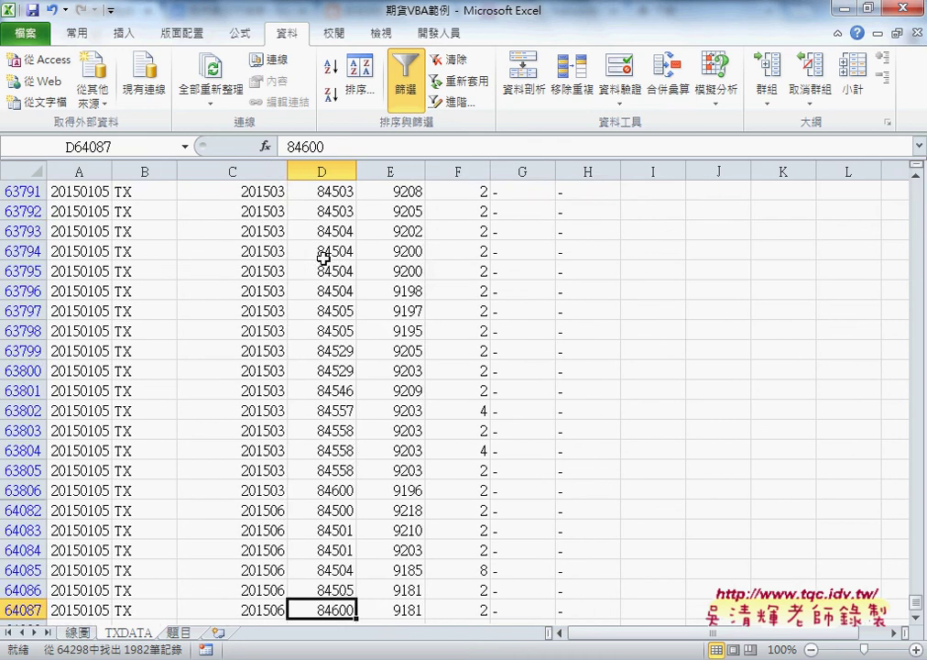
{"action": "key", "text": "ctrl+Up"}
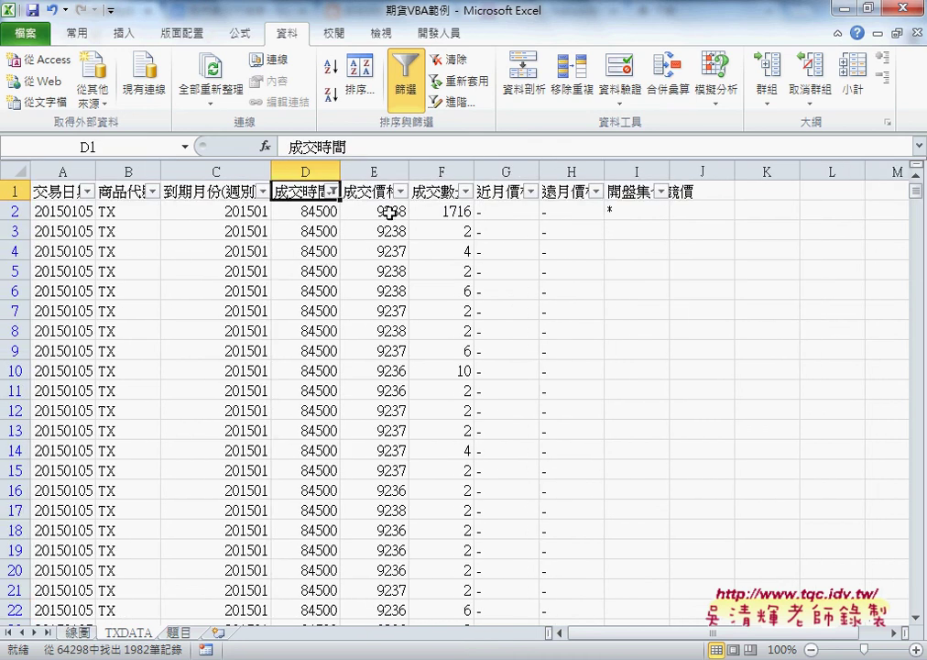
- Check the filtered 成交價格 prices and select column E to see their sum, 18260073
{"action": "left_click", "coordinate": [391, 211]}
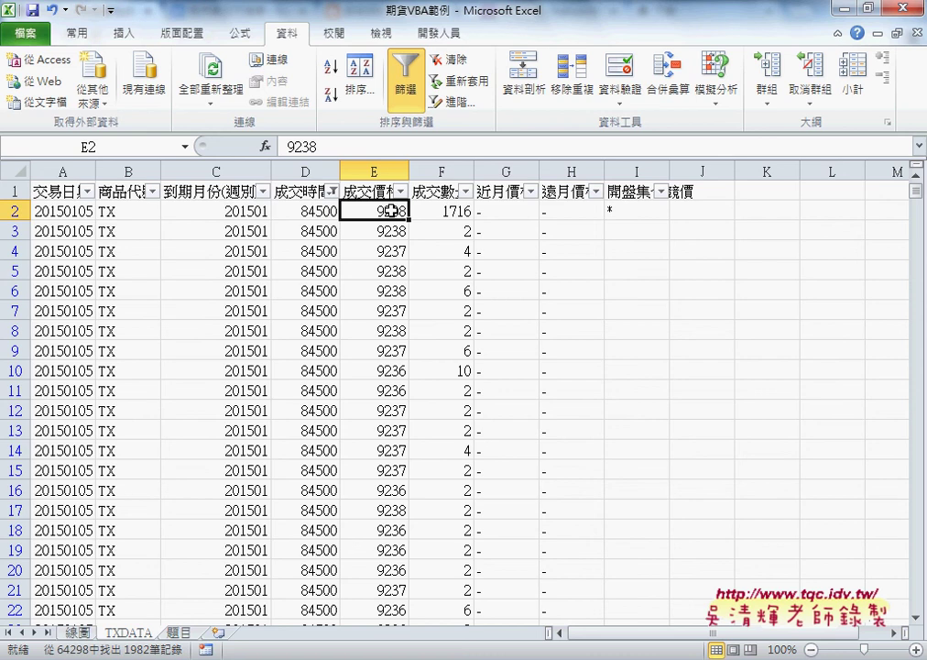
{"action": "key", "text": "ctrl+Down"}
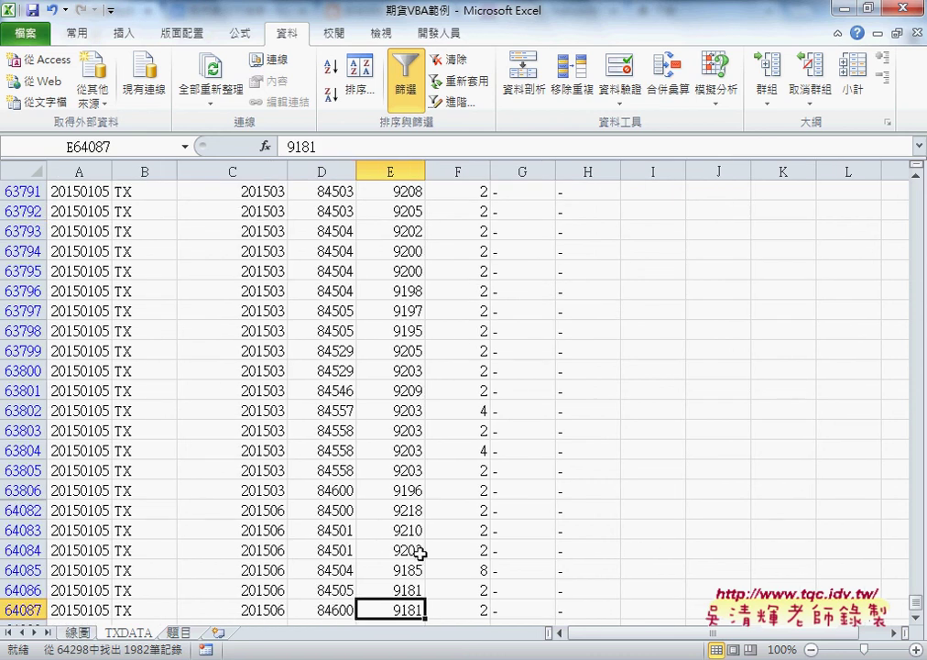
{"action": "key", "text": "ctrl+Up"}
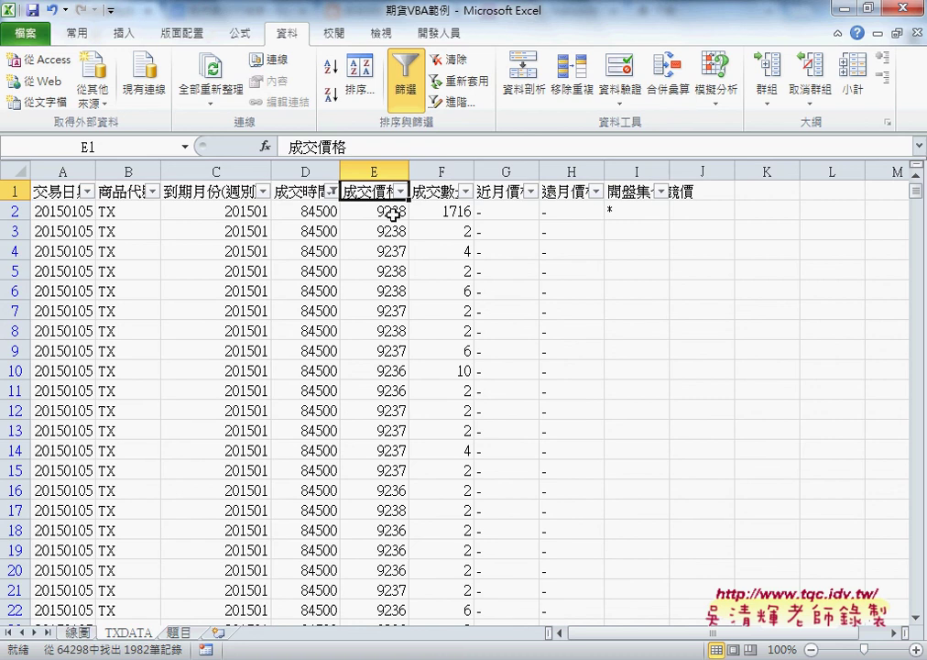
{"action": "left_click", "coordinate": [377, 171]}
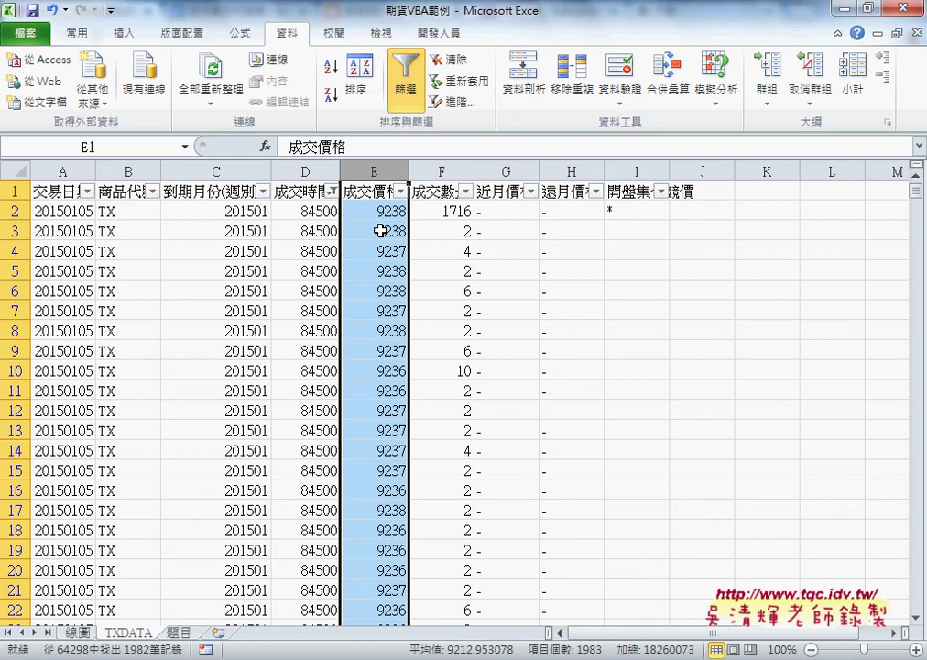
{"action": "left_click", "coordinate": [77, 632]}
{"action": "left_click", "coordinate": [62, 210]}
{"action": "left_click_drag", "start_coordinate": [120, 209], "coordinate": [385, 213]}
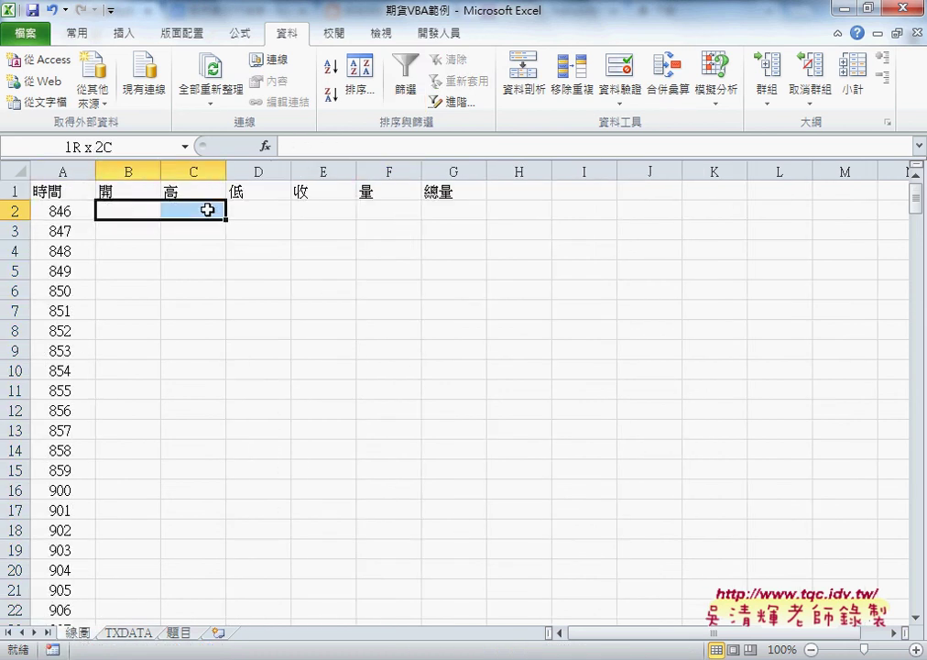
{"action": "left_click", "coordinate": [214, 208]}
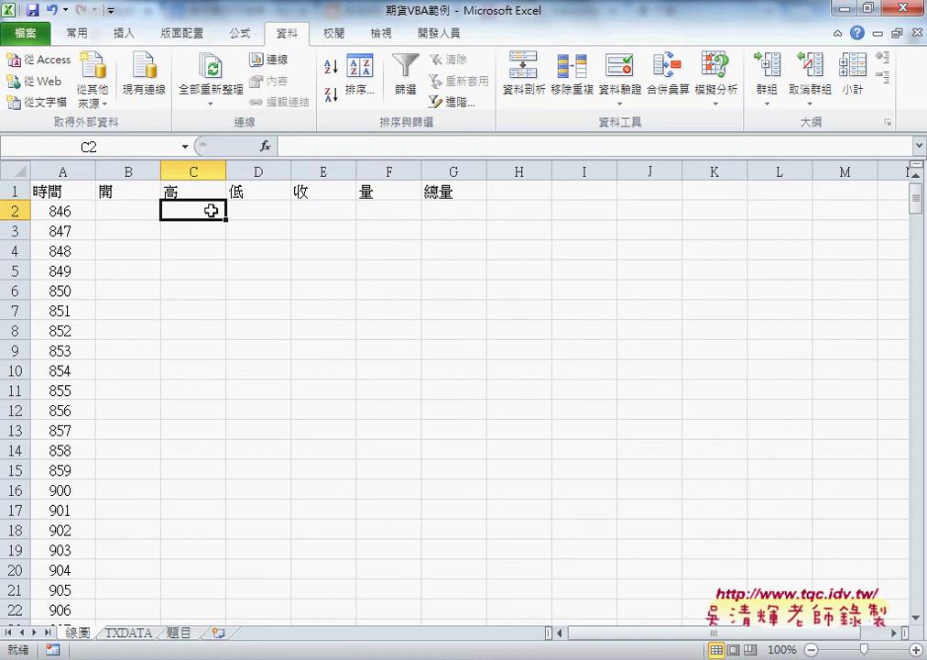
{"action": "left_click", "coordinate": [327, 213]}
{"action": "left_click", "coordinate": [381, 216]}
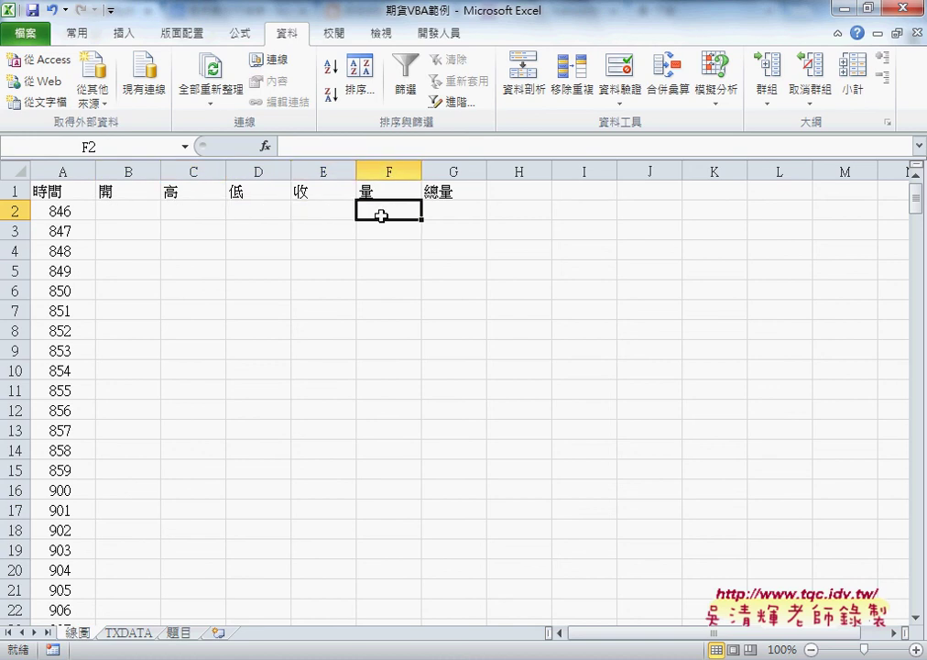
{"action": "left_click", "coordinate": [64, 231]}
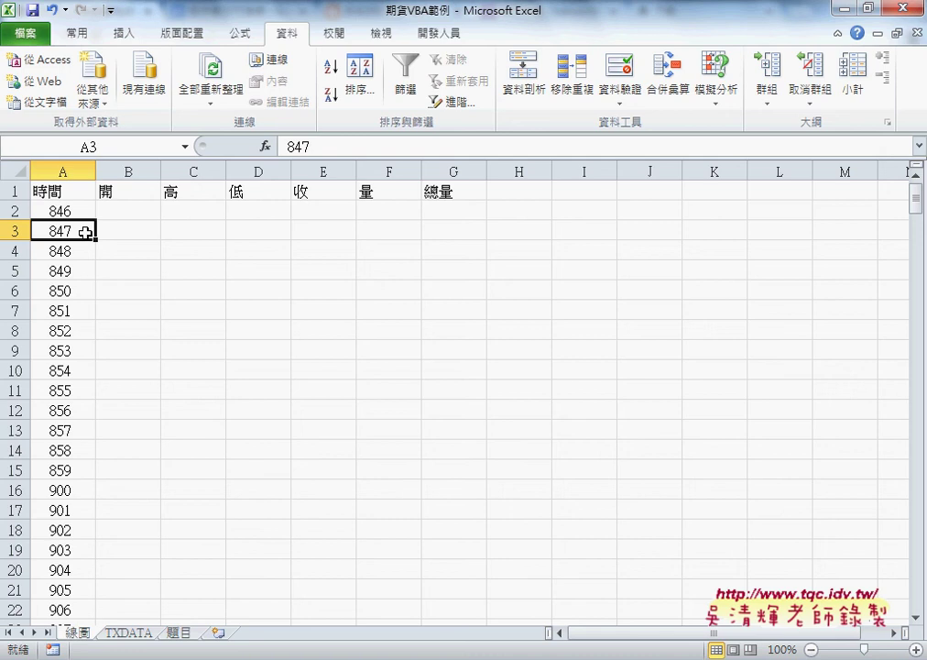
{"action": "left_click", "coordinate": [180, 632]}
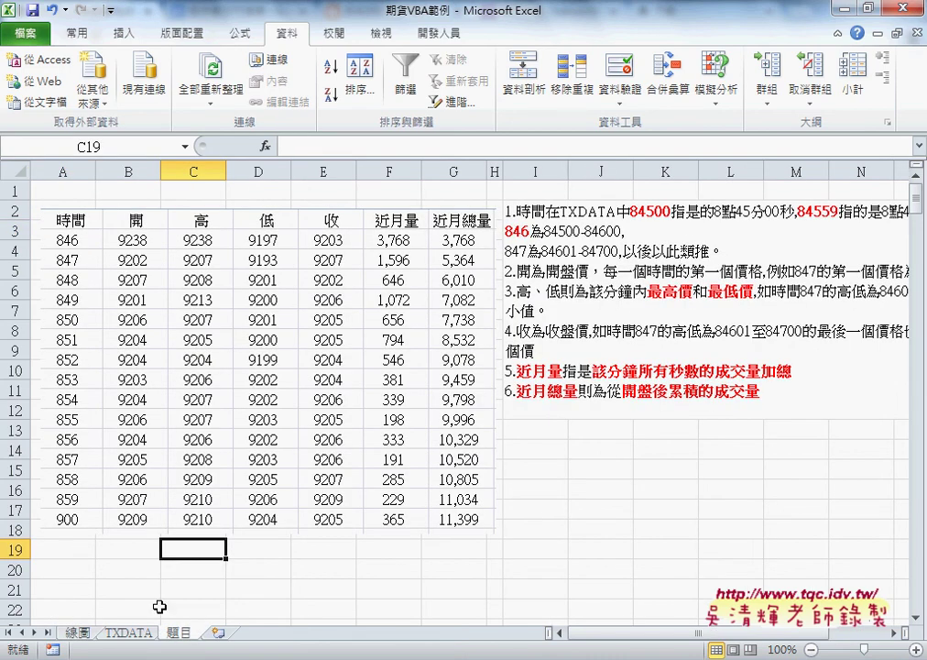
{"action": "left_click", "coordinate": [77, 632]}
{"action": "scroll", "coordinate": [64, 429], "scroll_direction": "down", "scroll_amount": 1}
{"action": "scroll", "coordinate": [66, 430], "scroll_direction": "down", "scroll_amount": 3}
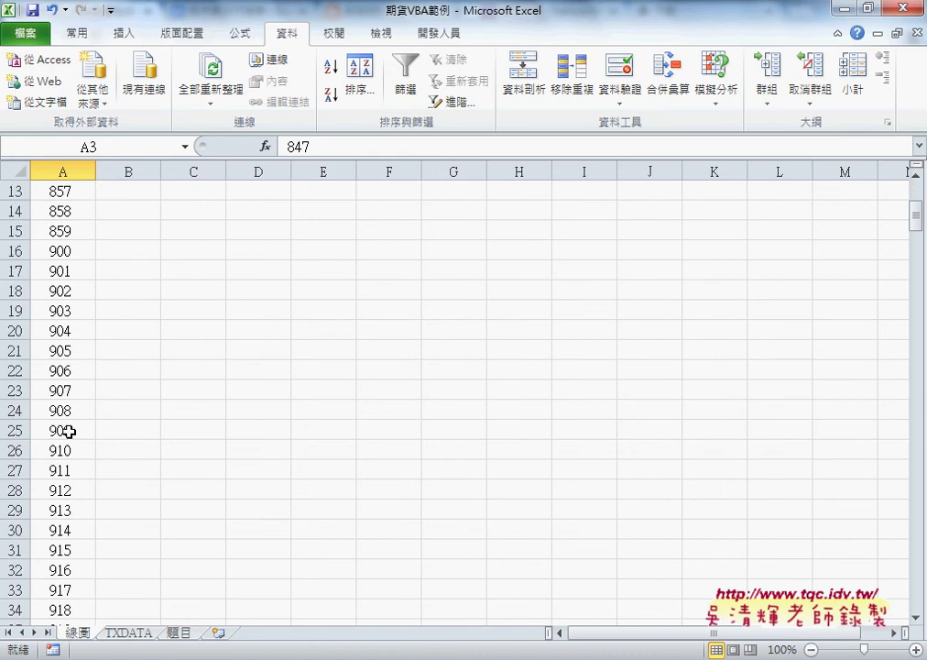
{"action": "scroll", "coordinate": [66, 430], "scroll_direction": "down", "scroll_amount": 3}
{"action": "scroll", "coordinate": [67, 430], "scroll_direction": "down", "scroll_amount": 3}
{"action": "left_click", "coordinate": [72, 414]}
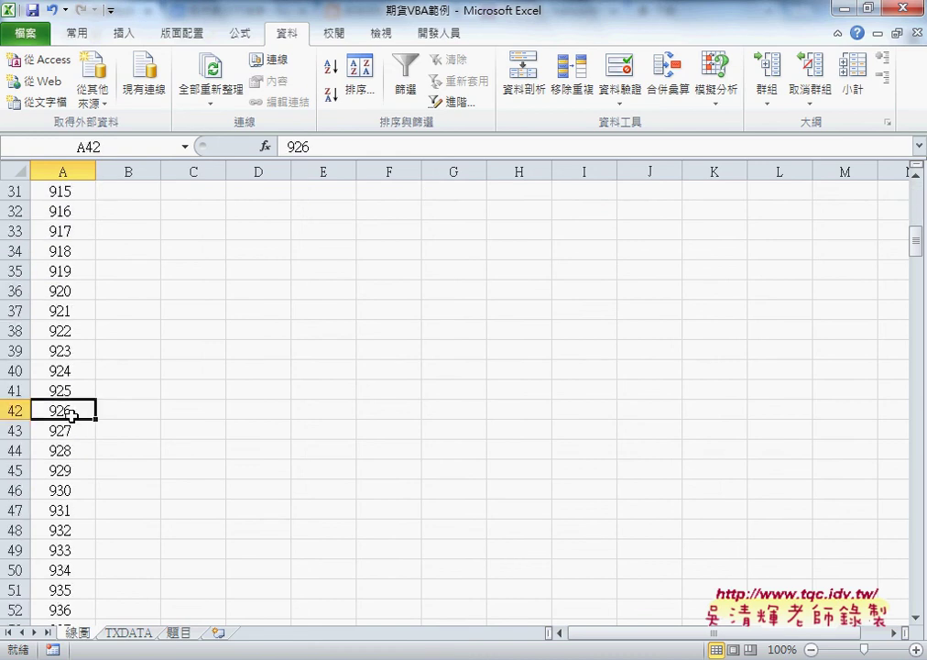
{"action": "key", "text": "ctrl+Down"}
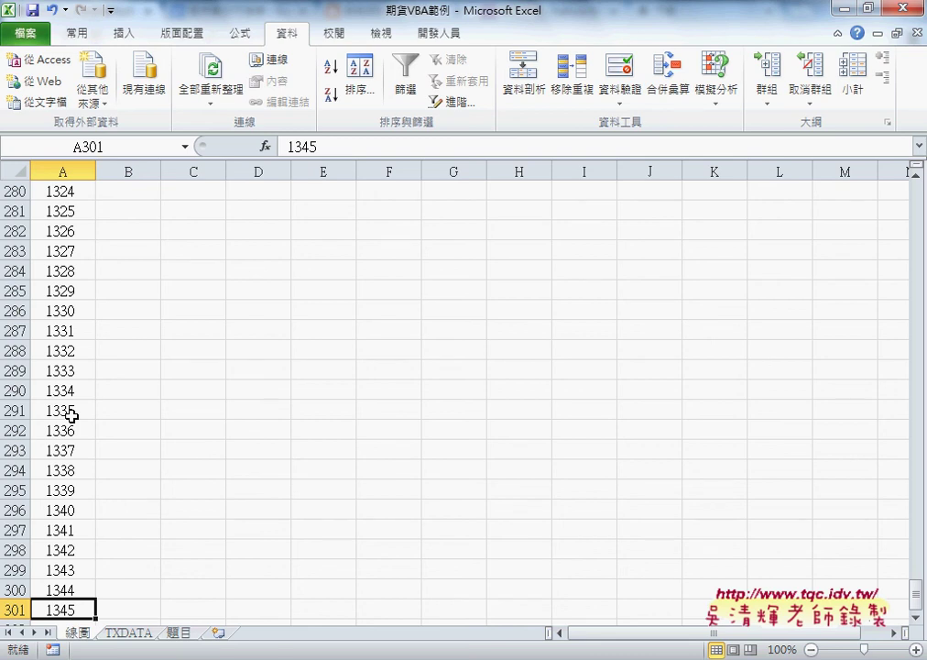
{"action": "key", "text": "ctrl+Home"}
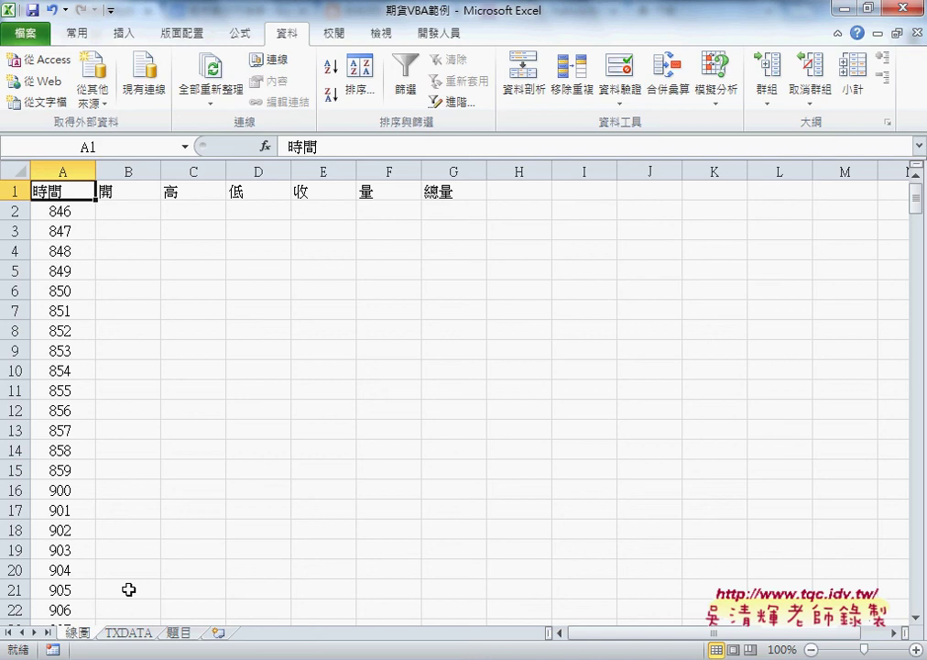
- Open 期貨VBA範例(OK).xlsm read-only from the 103_EXCEL_VBA辦公自動化 folder
{"action": "left_click", "coordinate": [128, 659]}
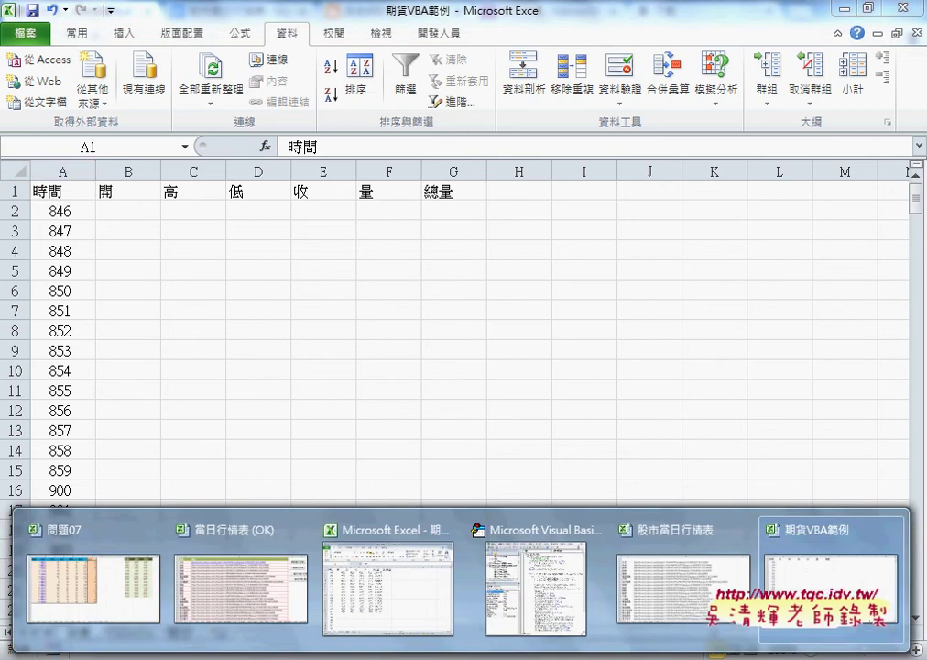
{"action": "left_click", "coordinate": [87, 658]}
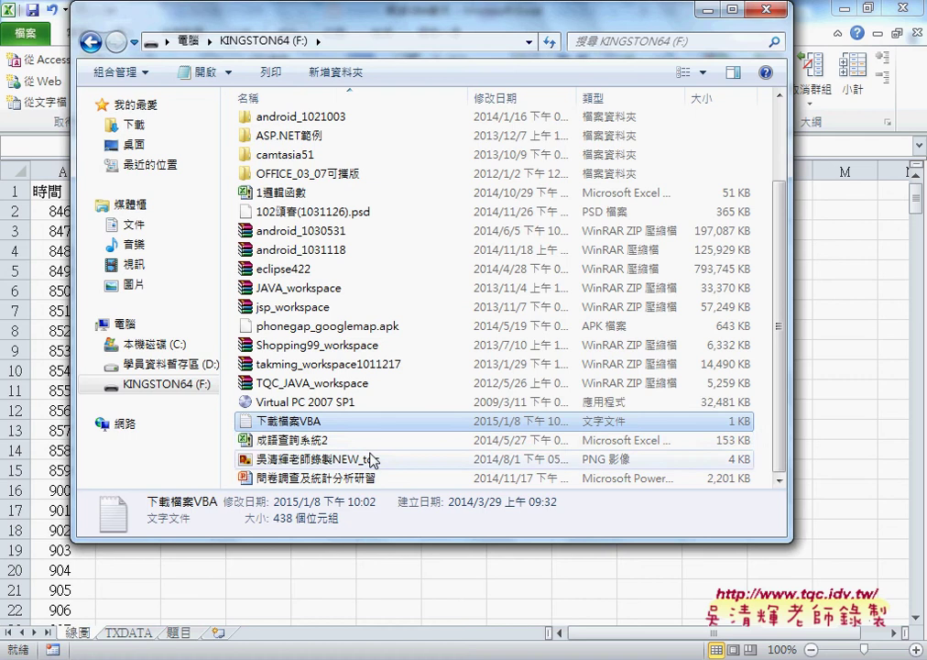
{"action": "scroll", "coordinate": [371, 451], "scroll_direction": "up", "scroll_amount": 2}
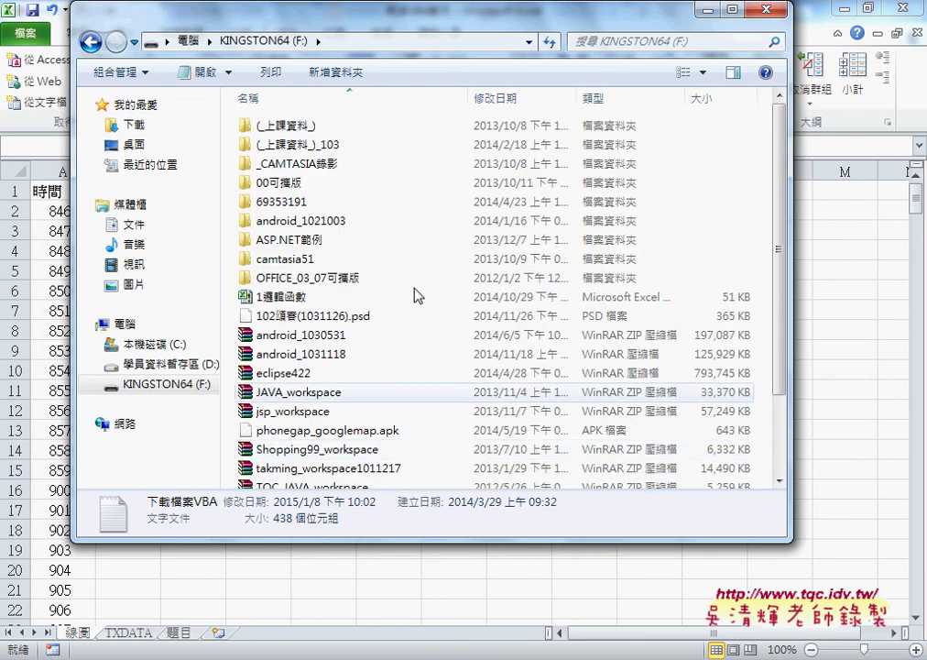
{"action": "left_click", "coordinate": [349, 131]}
{"action": "double_click", "coordinate": [349, 135]}
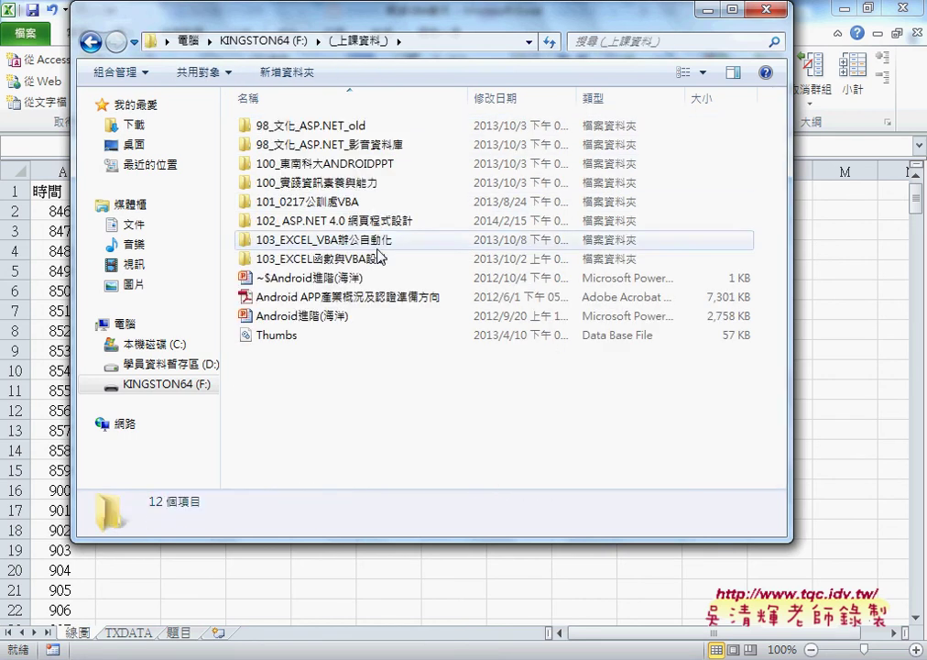
{"action": "double_click", "coordinate": [406, 286]}
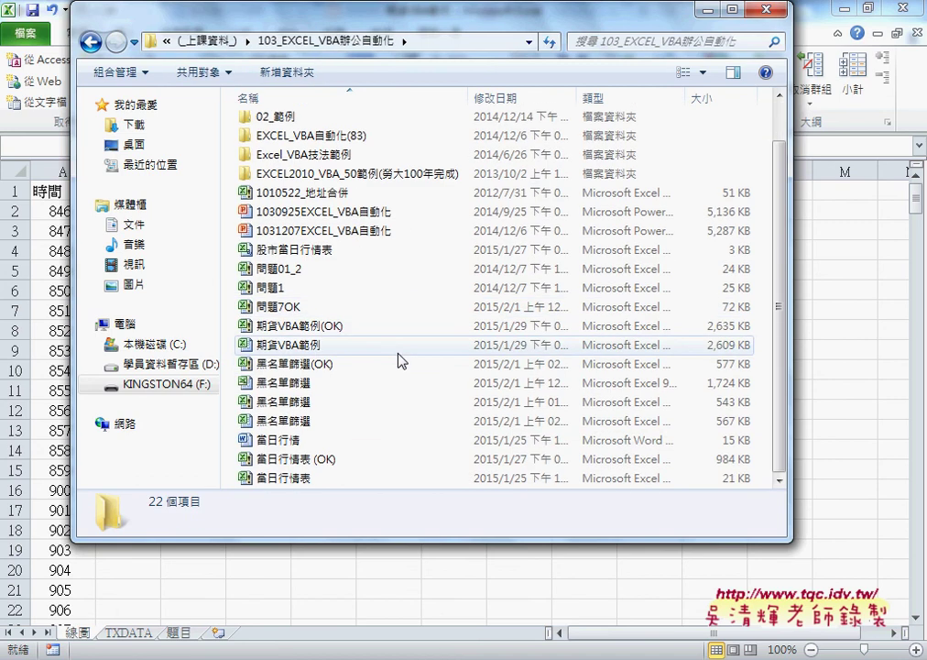
{"action": "double_click", "coordinate": [380, 327]}
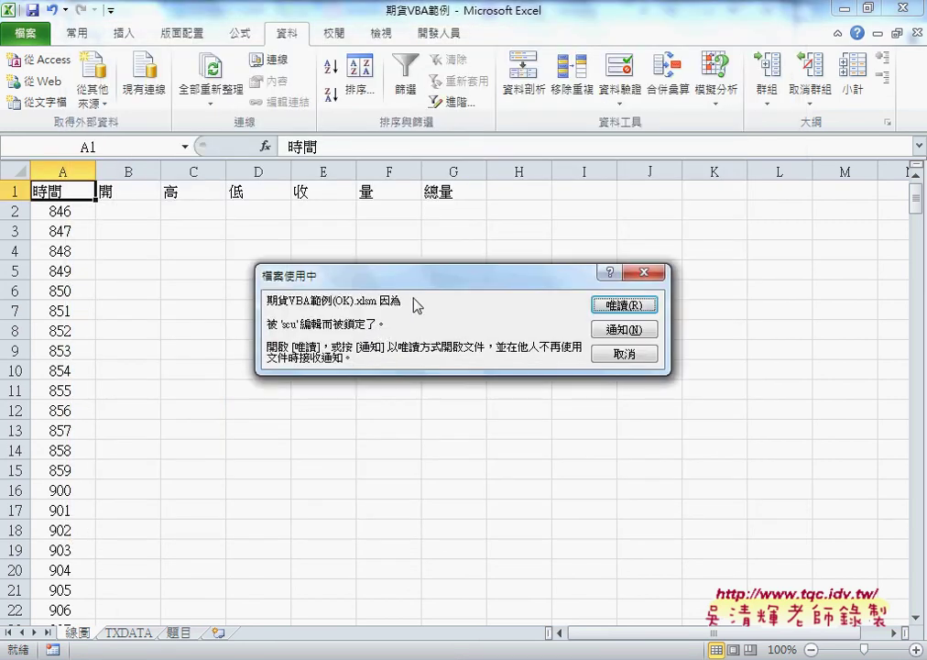
{"action": "left_click", "coordinate": [603, 310]}
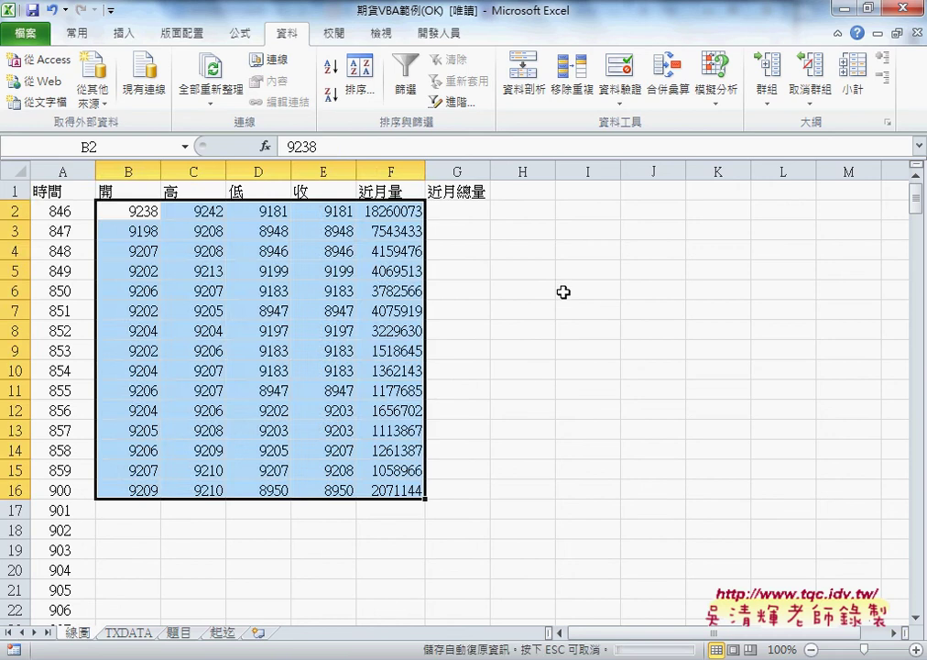
- Clear the results in B2:F16 and open the Visual Basic editor
{"action": "left_click", "coordinate": [560, 290]}
{"action": "left_click_drag", "start_coordinate": [111, 213], "coordinate": [398, 485]}
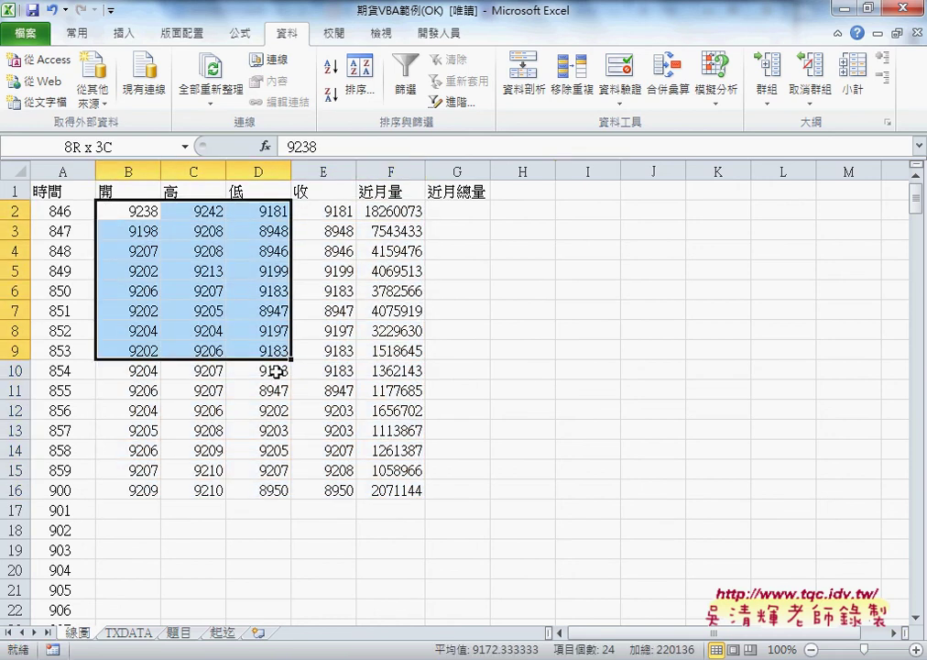
{"action": "key", "text": "Delete"}
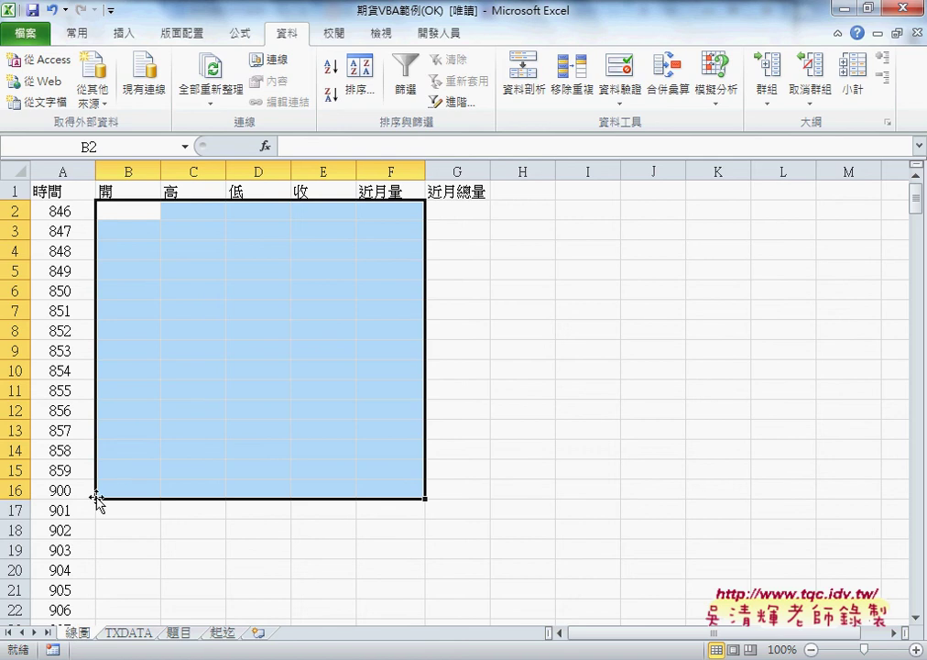
{"action": "left_click", "coordinate": [438, 33]}
{"action": "left_click", "coordinate": [21, 77]}
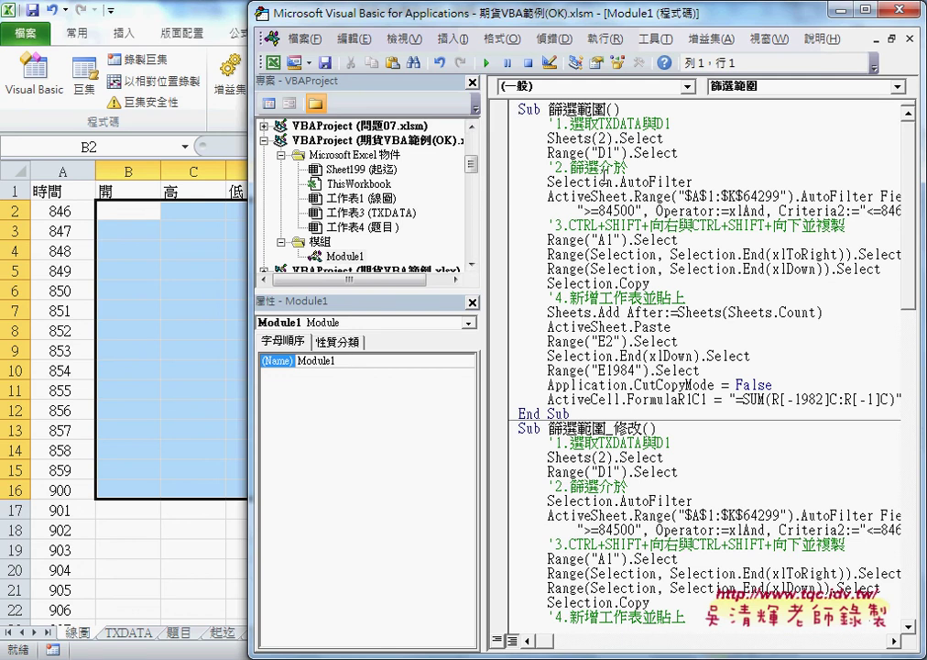
- Run Sub 篩選範圍_迴圈 with the sheet visible, then select the refilled B2:F16 results
{"action": "left_click", "coordinate": [605, 182]}
{"action": "scroll", "coordinate": [615, 239], "scroll_direction": "down", "scroll_amount": 7}
{"action": "scroll", "coordinate": [616, 239], "scroll_direction": "down", "scroll_amount": 9}
{"action": "scroll", "coordinate": [619, 229], "scroll_direction": "down", "scroll_amount": 3}
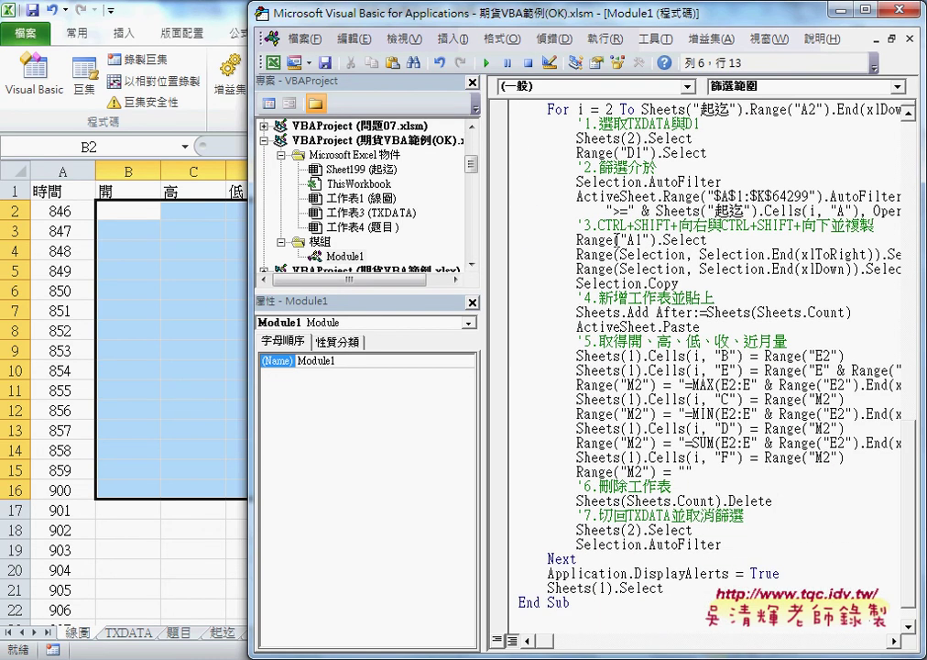
{"action": "left_click", "coordinate": [624, 210]}
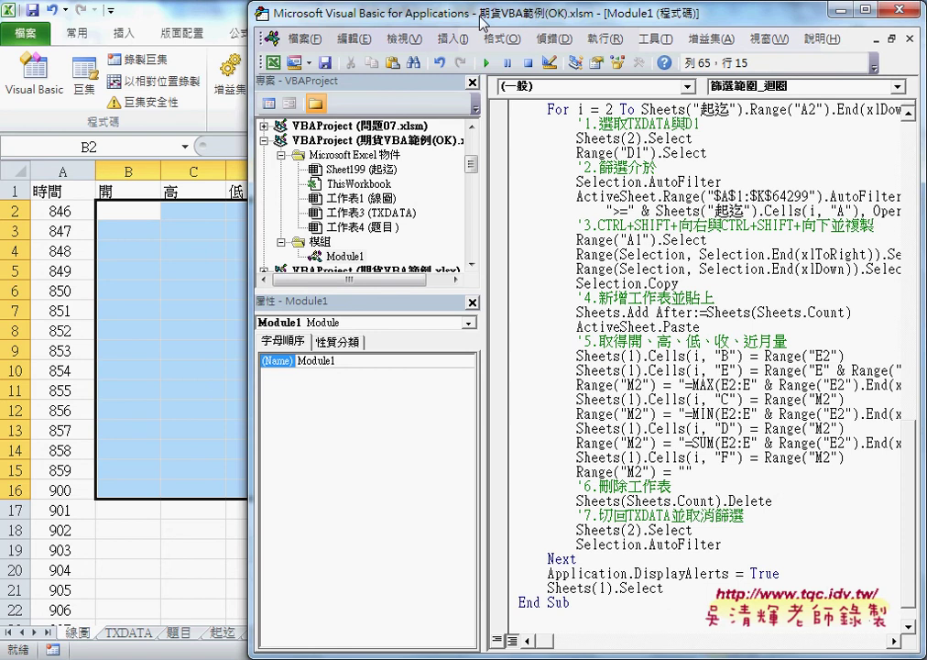
{"action": "left_click_drag", "start_coordinate": [481, 23], "coordinate": [800, 25]}
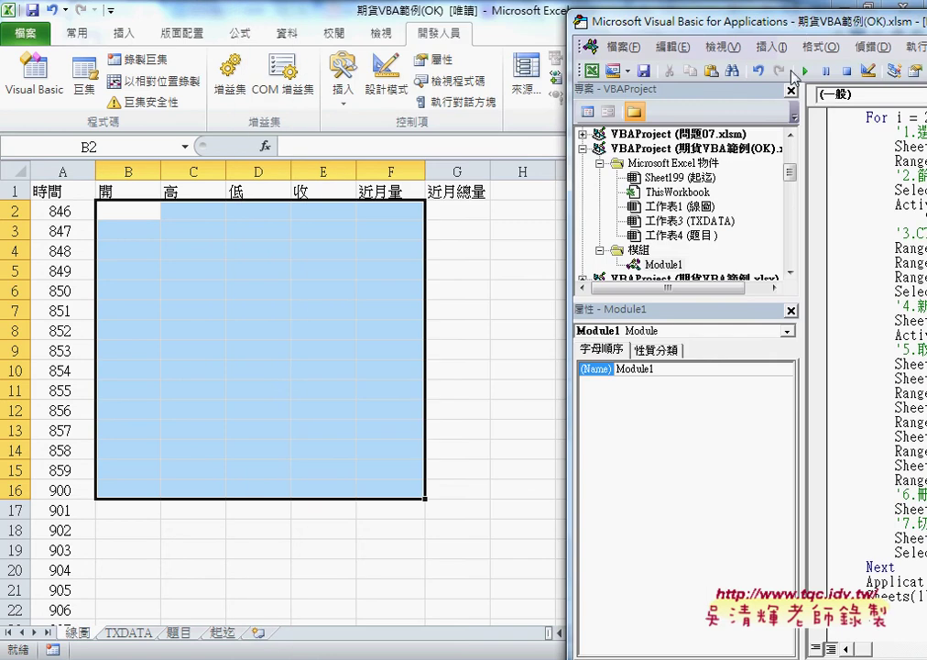
{"action": "left_click", "coordinate": [801, 70]}
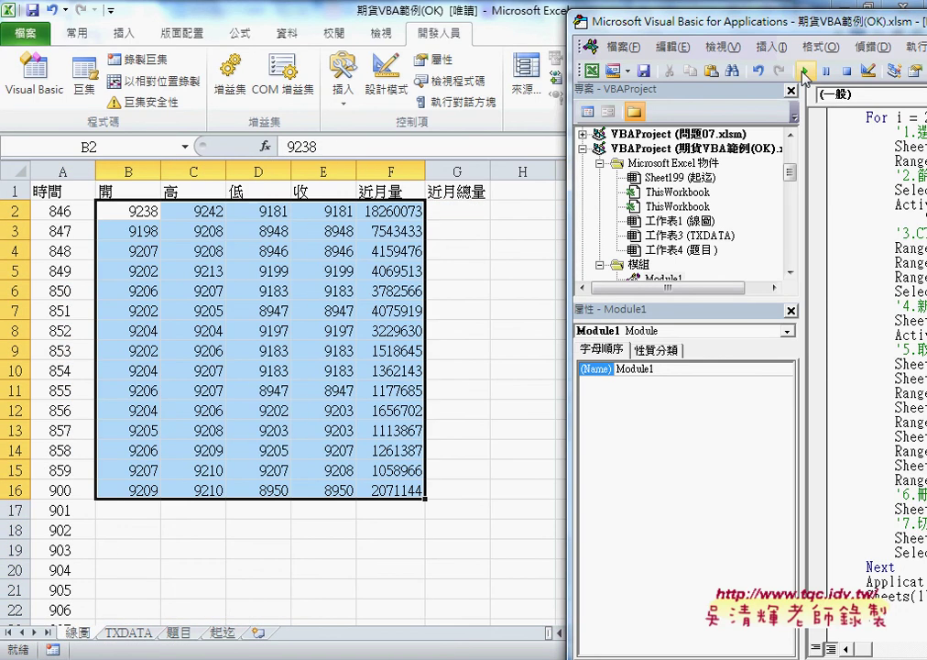
{"action": "left_click_drag", "start_coordinate": [122, 216], "coordinate": [409, 496]}
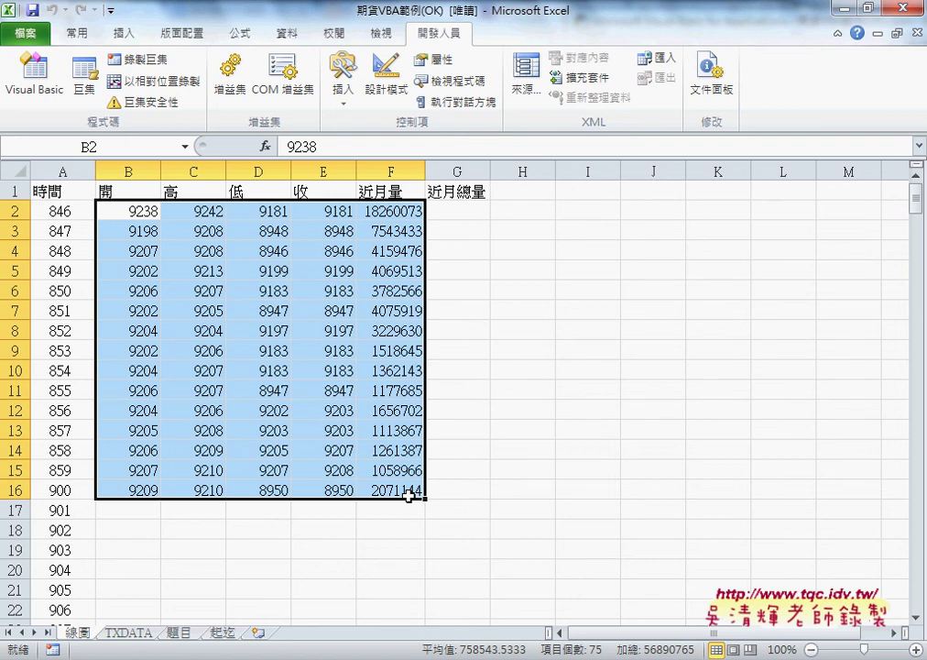
- Draw a form button near H2:I3 and assign it the 篩選範圍_迴圈 macro, copying the name
{"action": "left_click", "coordinate": [342, 83]}
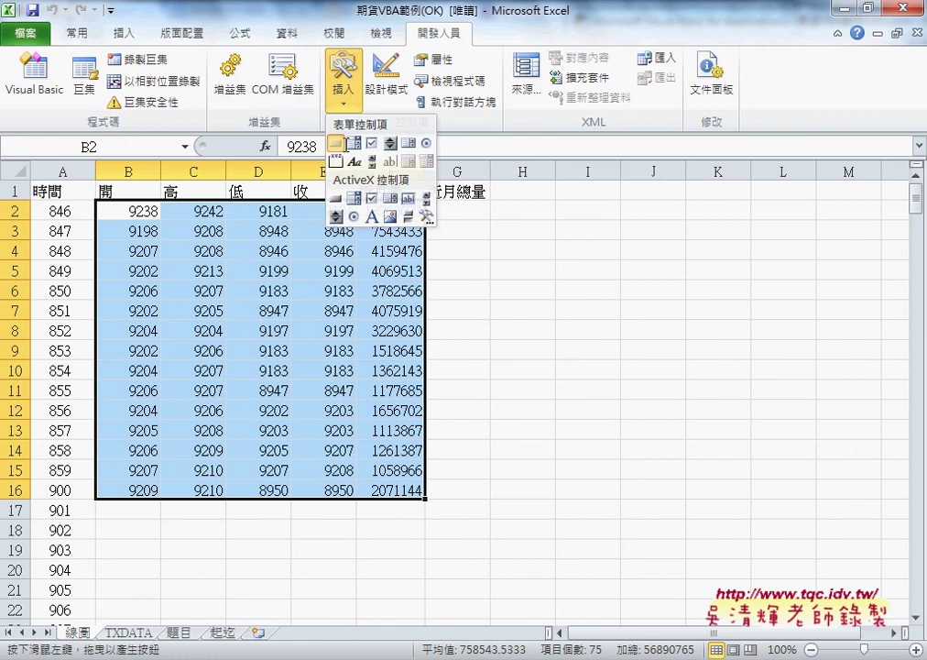
{"action": "left_click", "coordinate": [335, 143]}
{"action": "left_click_drag", "start_coordinate": [496, 209], "coordinate": [580, 240]}
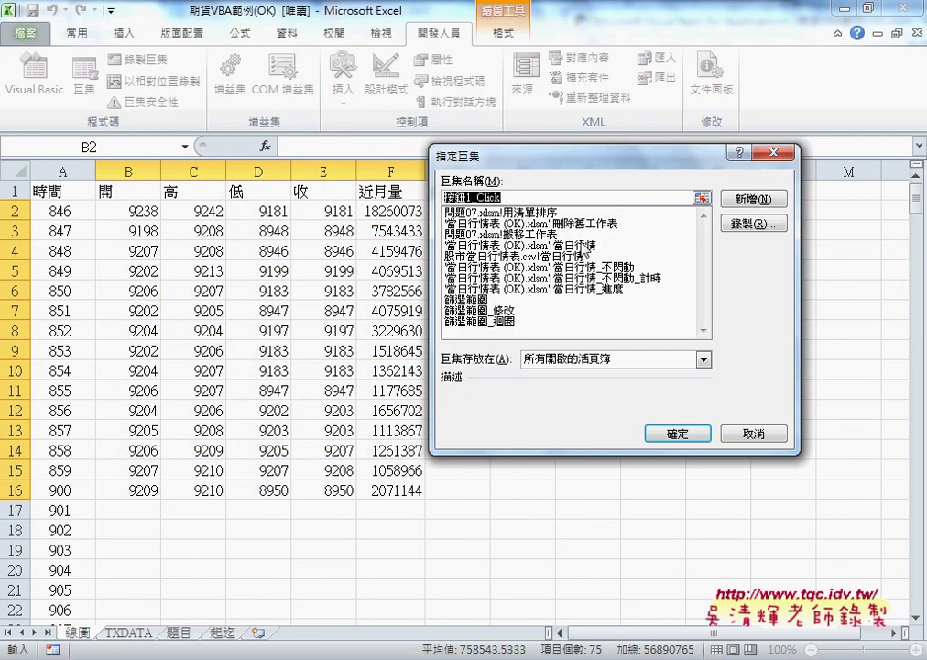
{"action": "left_click", "coordinate": [486, 321]}
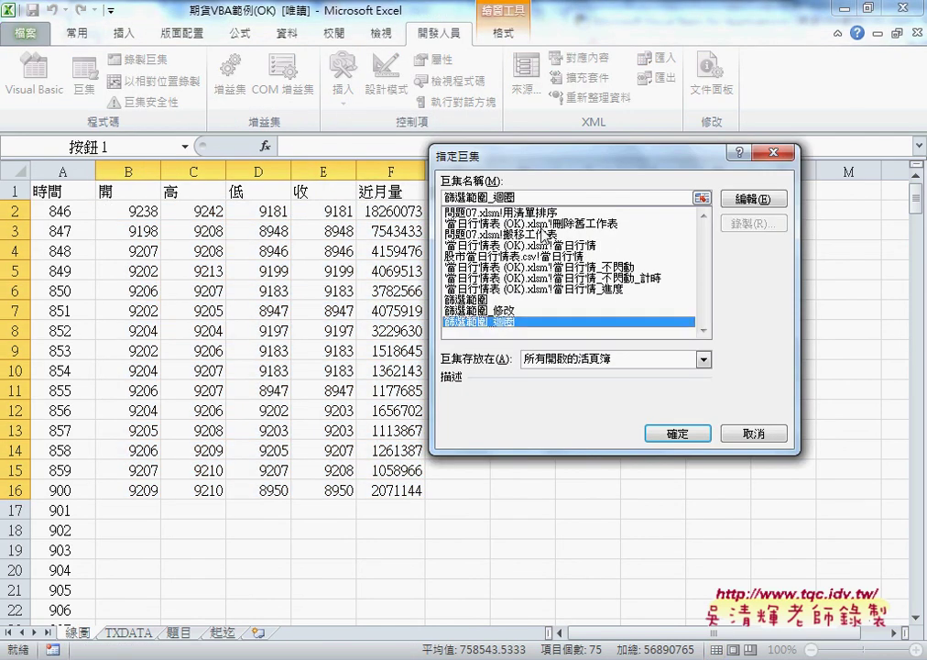
{"action": "double_click", "coordinate": [486, 196]}
{"action": "right_click", "coordinate": [472, 195]}
{"action": "left_click", "coordinate": [506, 228]}
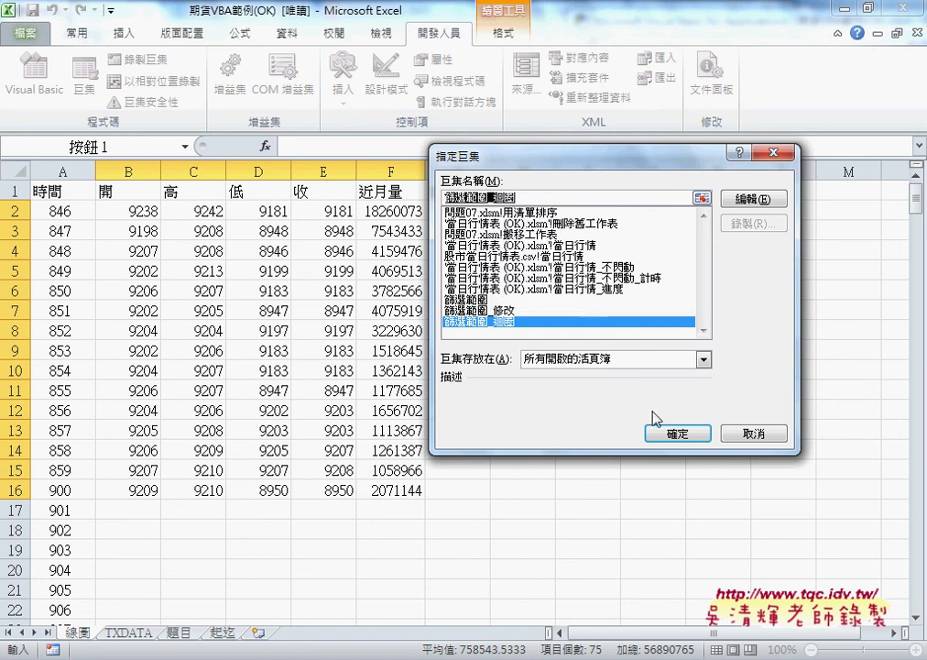
{"action": "left_click", "coordinate": [675, 432]}
- Replace the button's default caption with 篩選範圍_迴圈
{"action": "left_click", "coordinate": [565, 231]}
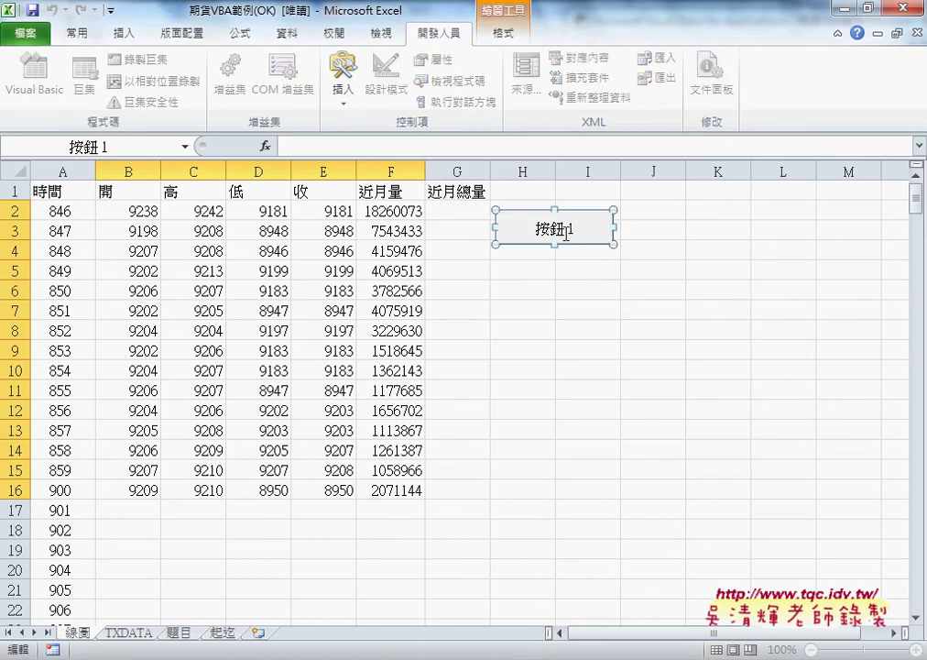
{"action": "key", "text": "ctrl+a"}
{"action": "key", "text": "Delete"}
{"action": "key", "text": "ctrl+v"}
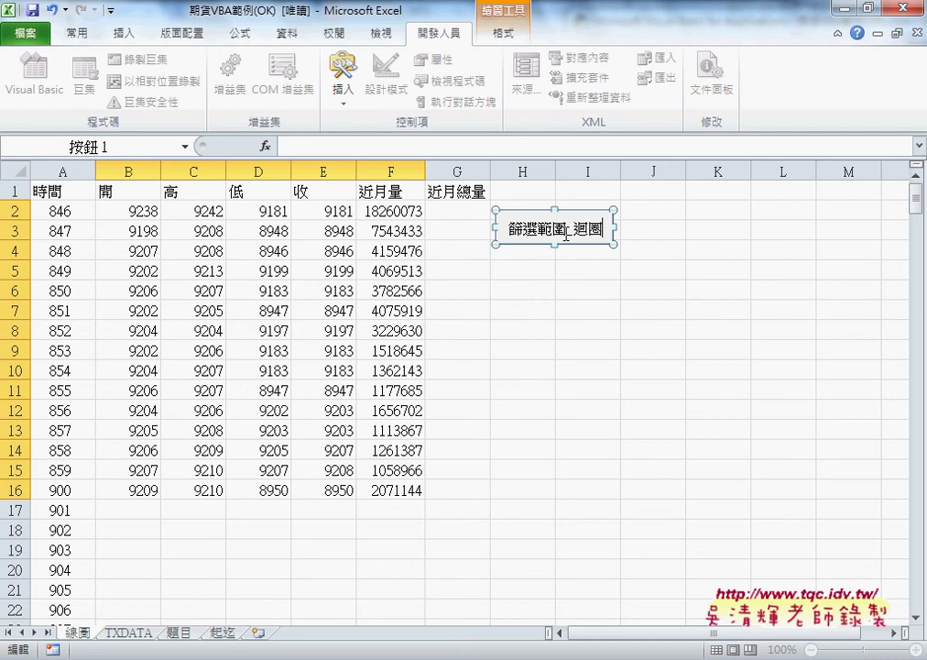
{"action": "left_click", "coordinate": [602, 327]}
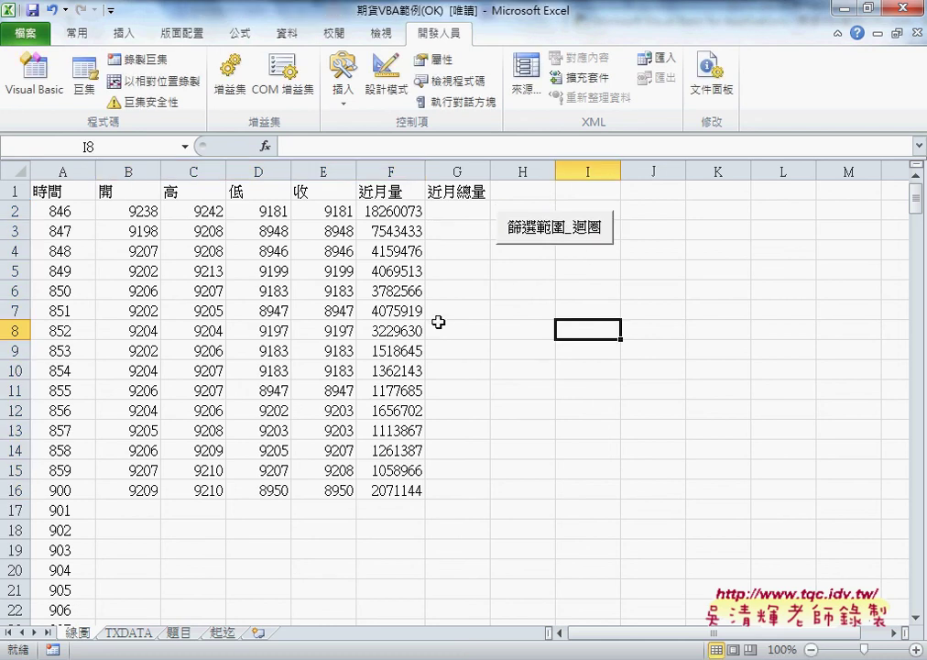
- Back in Chrome, close the 期貨VBA範例.xlsx Drive preview to show the course folder's files
{"action": "key", "text": "alt+Tab"}
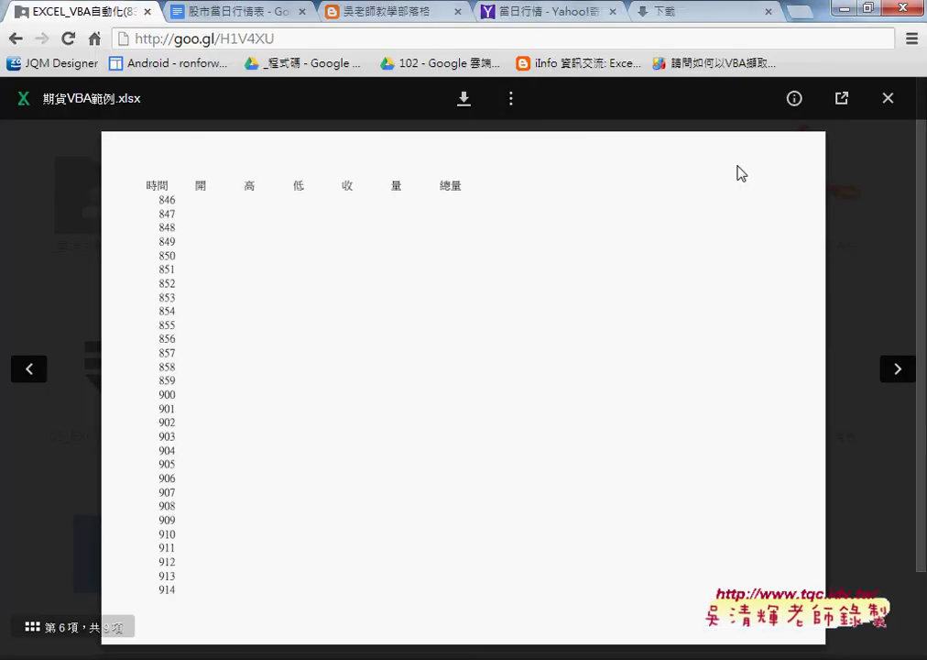
{"action": "left_click", "coordinate": [888, 98]}
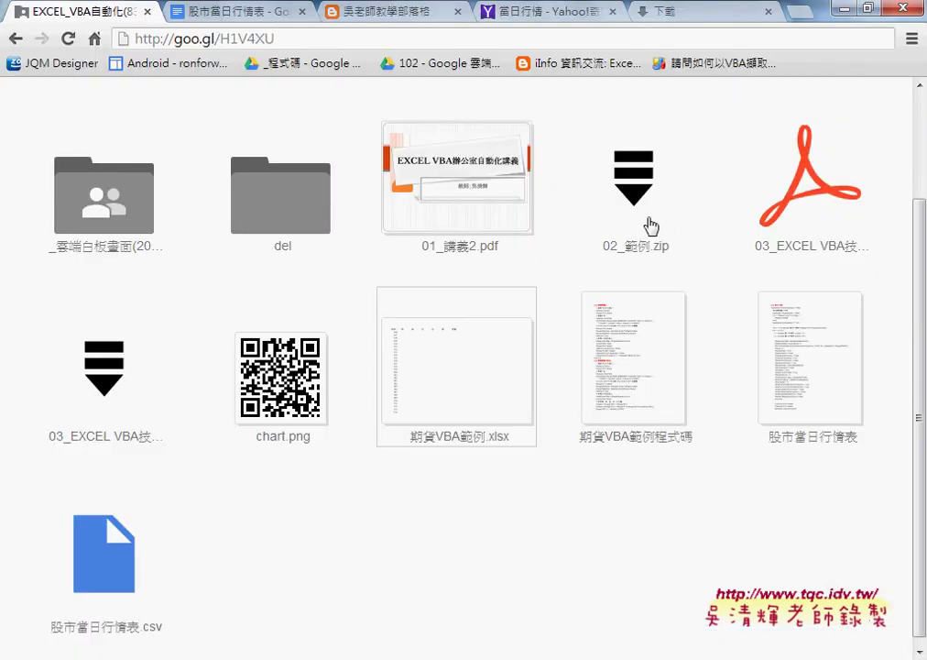